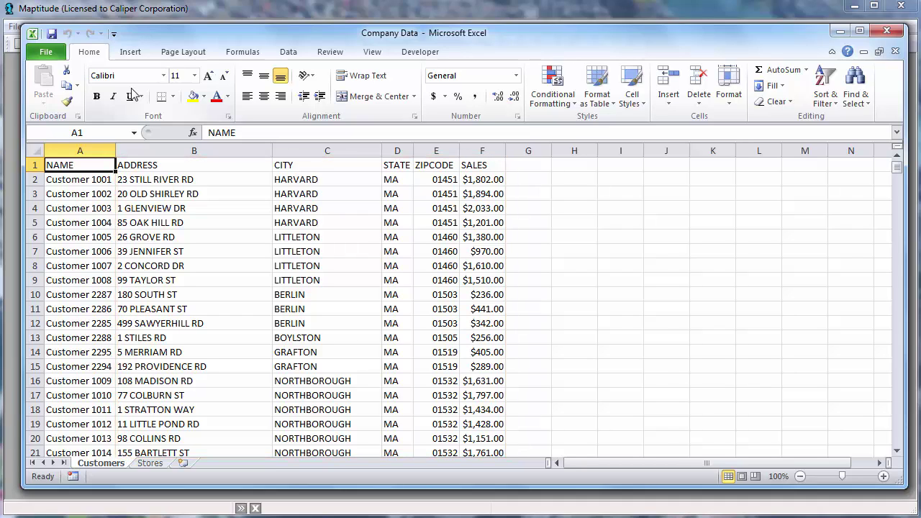
Look over the Stores sheet of the Company Data workbook, and switch to Maptitude to start a new map of own data.
left_click(151, 463)
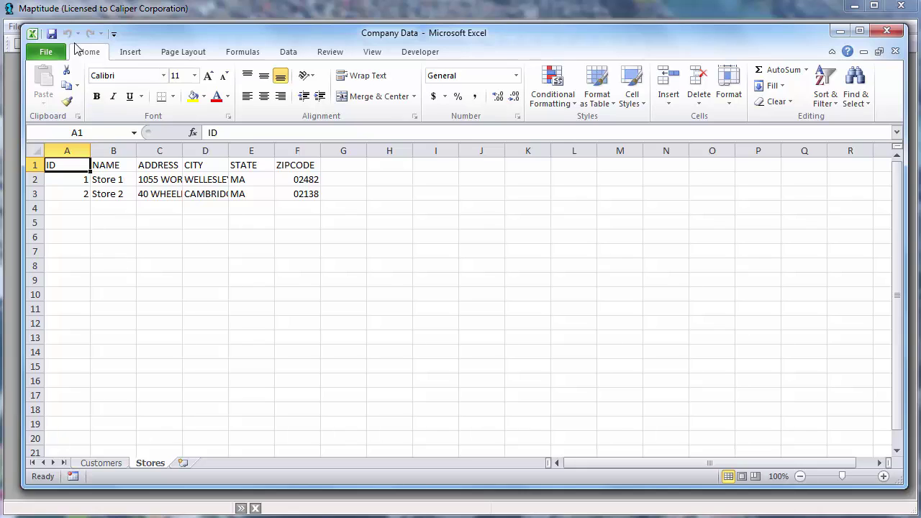
left_click(58, 14)
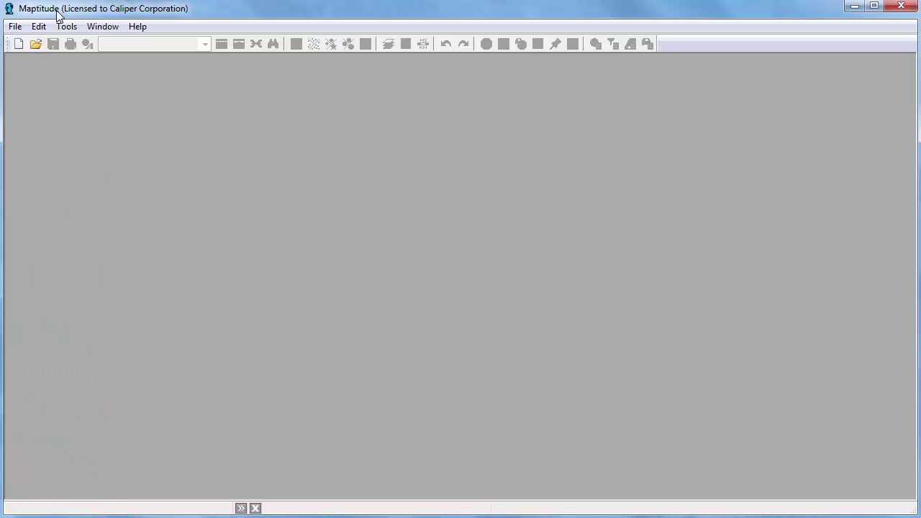
left_click(19, 44)
left_click(496, 191)
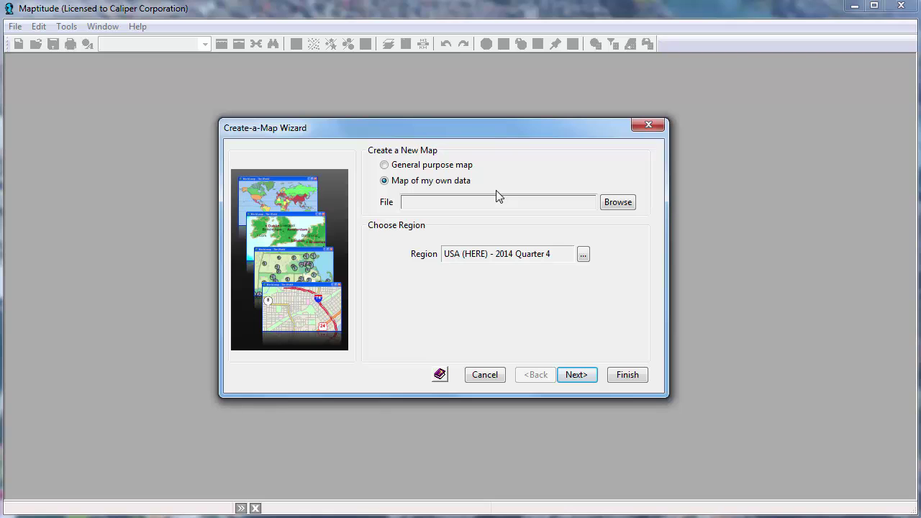
Choose the Customers sheet of the Company Data workbook as the data file for the new map.
left_click(612, 205)
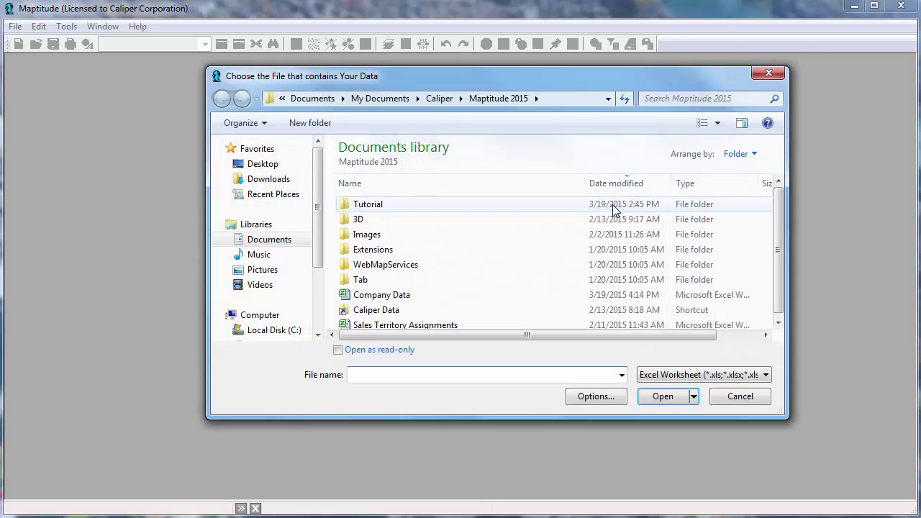
left_click(389, 295)
left_click(665, 396)
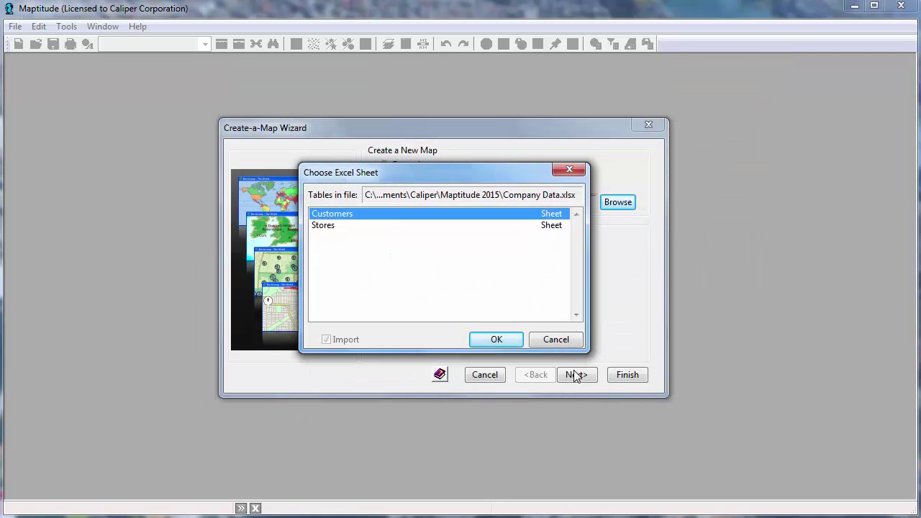
left_click(496, 339)
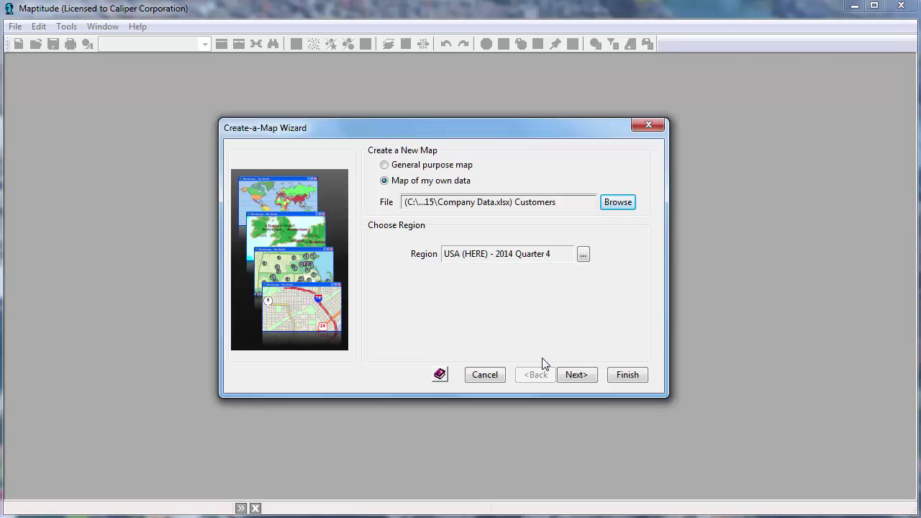
Accept the address field matches and set the map type to Show ZIP Code boundaries with your data attached.
left_click(582, 376)
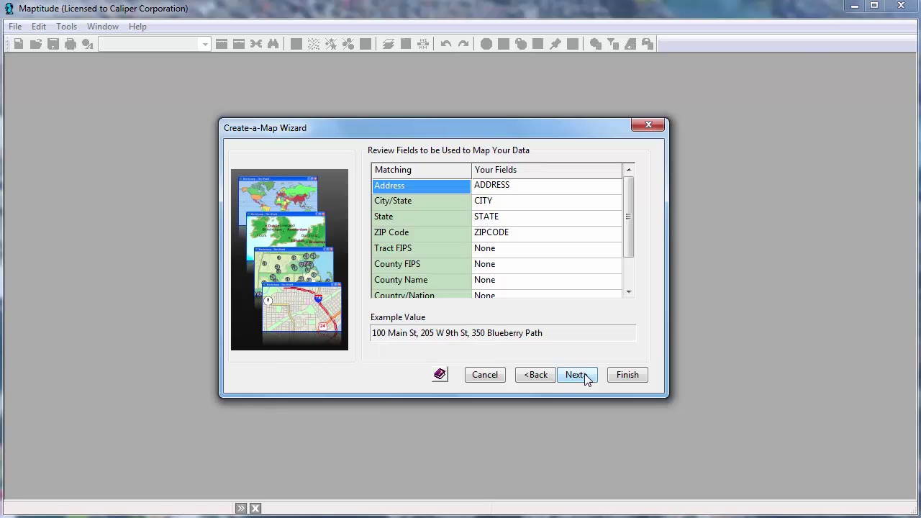
left_click(585, 379)
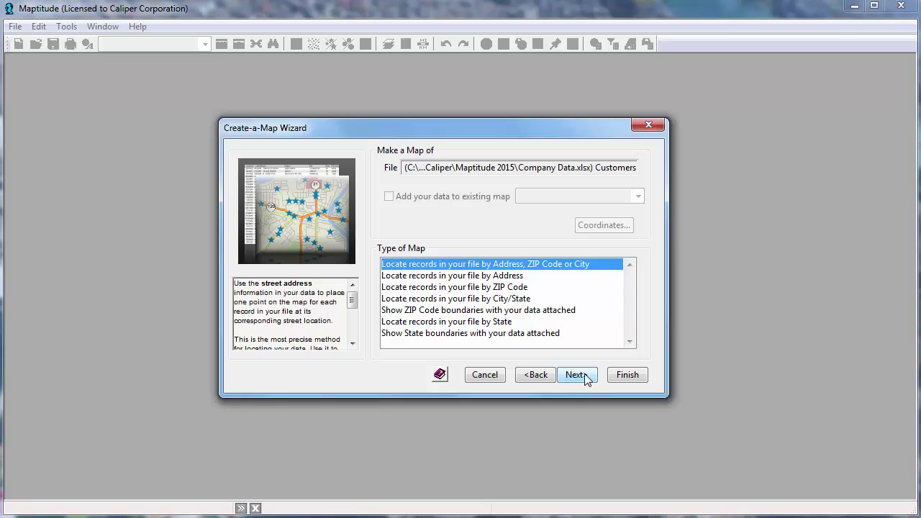
left_click(545, 315)
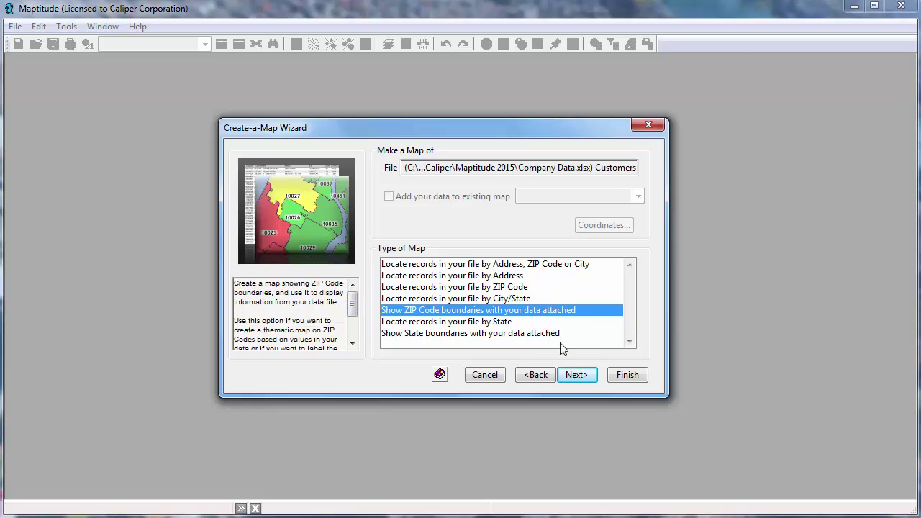
left_click(578, 375)
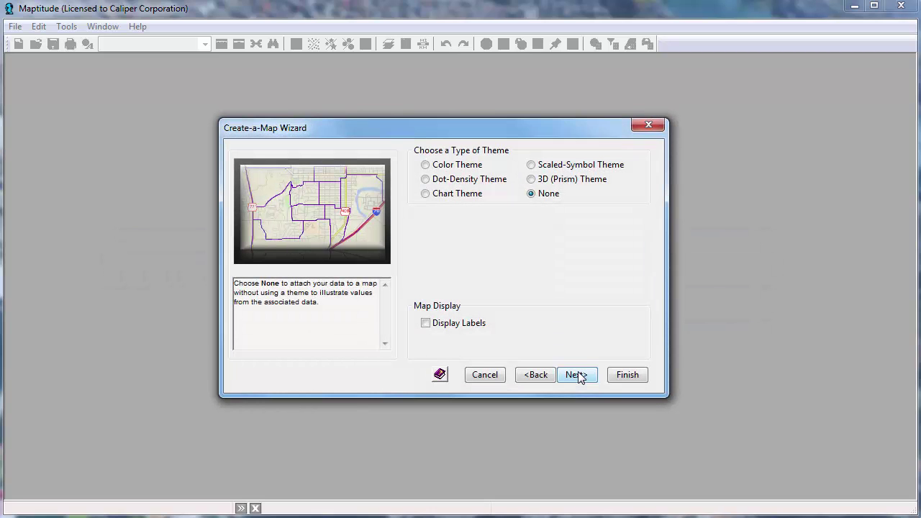
Apply a Color Theme based on the SALES field and create the ZIP Code map.
left_click(445, 168)
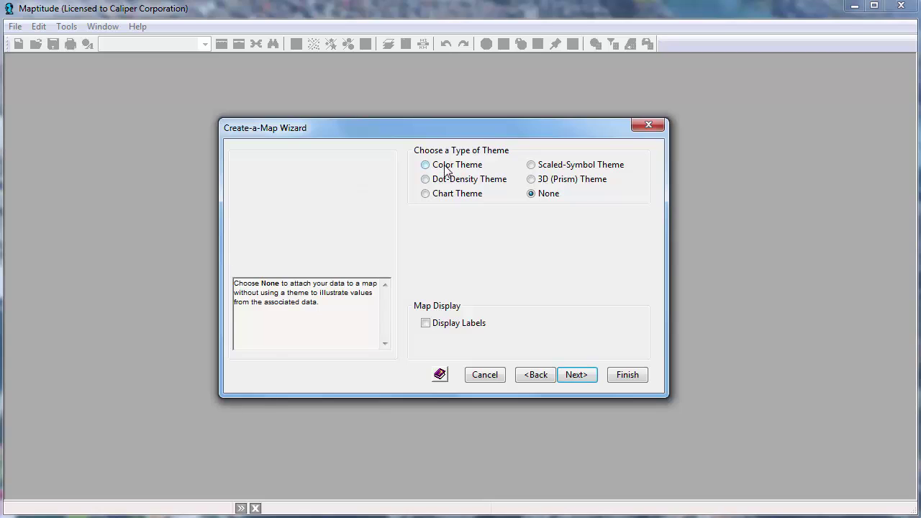
scroll(628, 271, "down", 2)
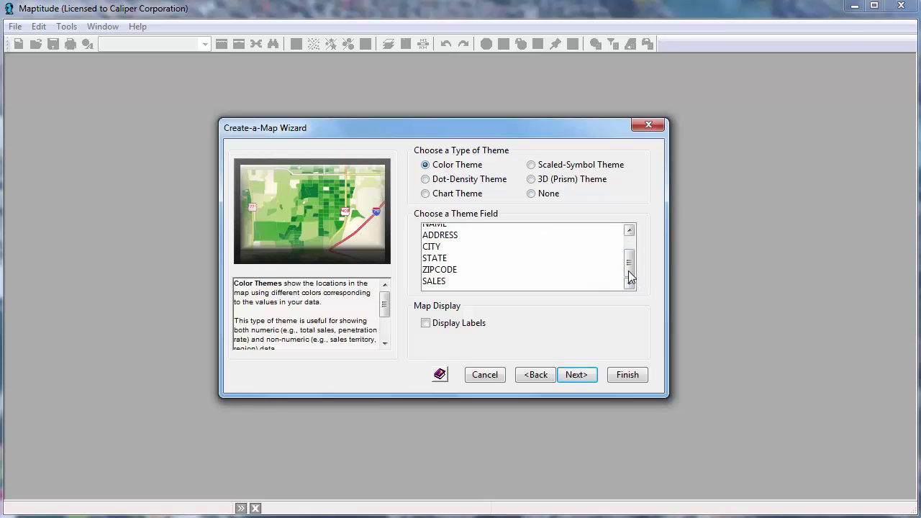
left_click(586, 281)
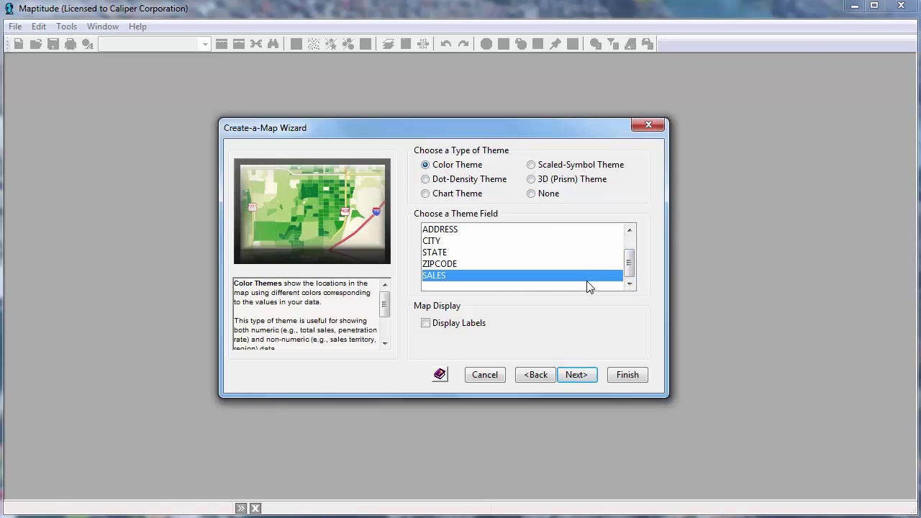
left_click(578, 373)
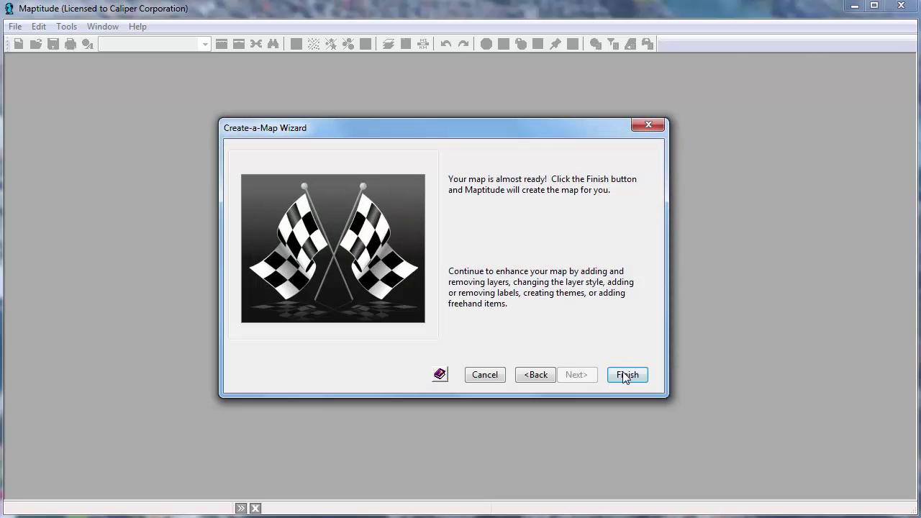
left_click(623, 374)
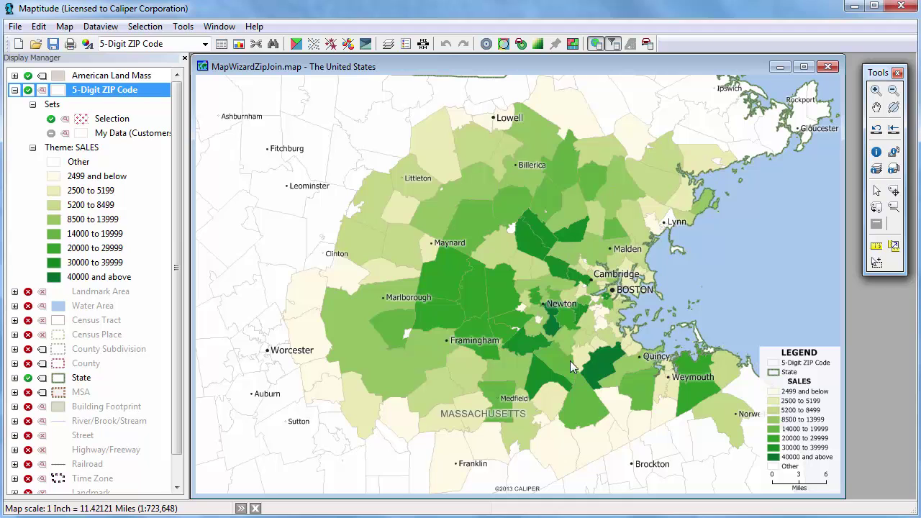
Set up a map of the Customers sheet that locates records by Address, ZIP Code or City, added to the existing The United States map.
left_click(18, 44)
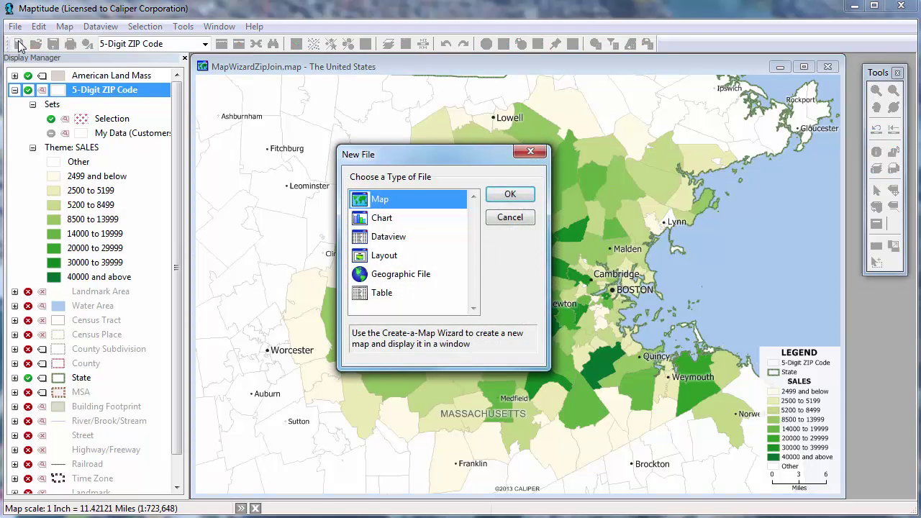
left_click(509, 194)
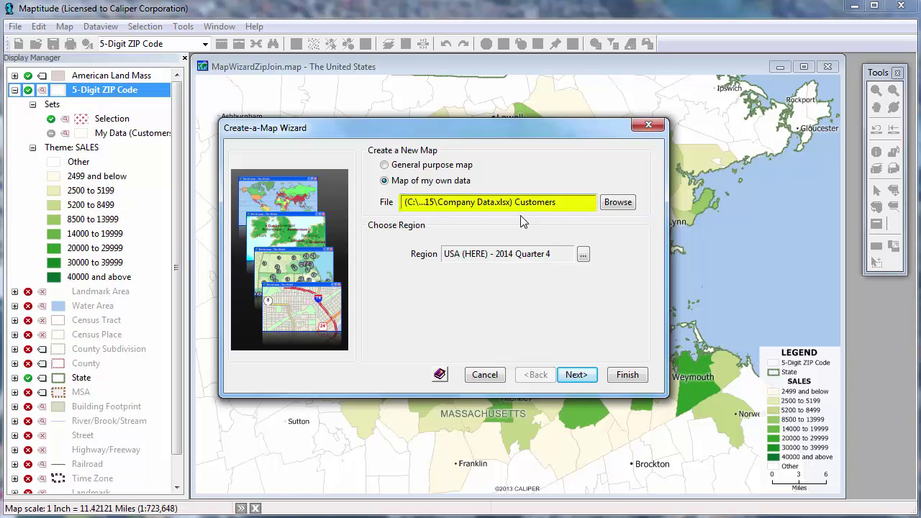
left_click(576, 373)
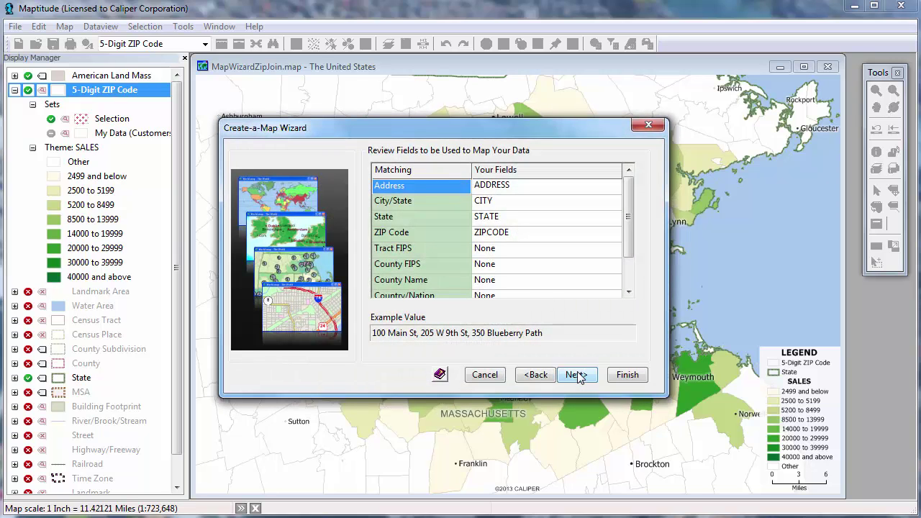
left_click(577, 375)
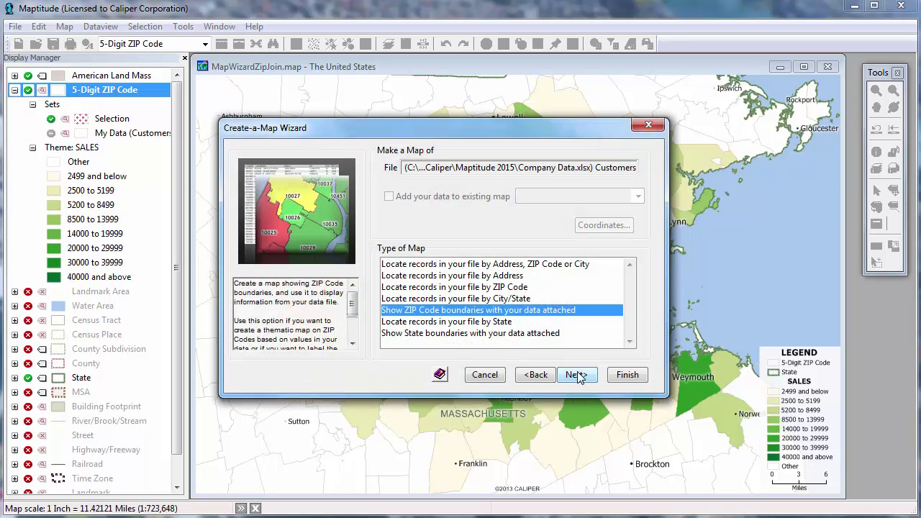
left_click(513, 266)
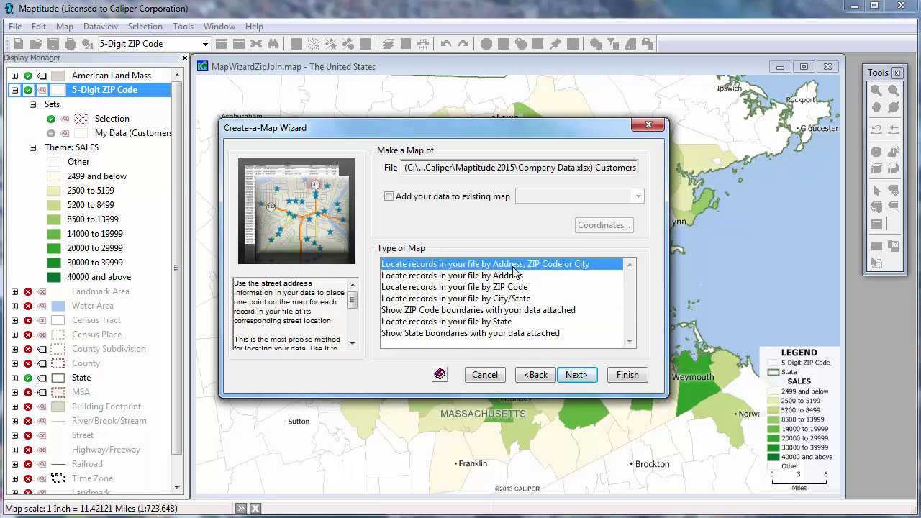
left_click(453, 199)
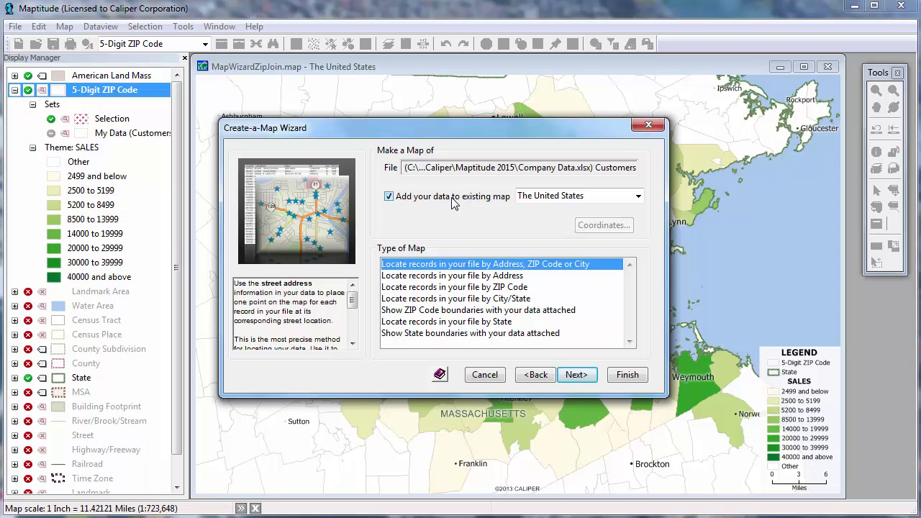
Let Maptitude create the record IDs and save the record locations as a geographic file named Customers.
left_click(574, 374)
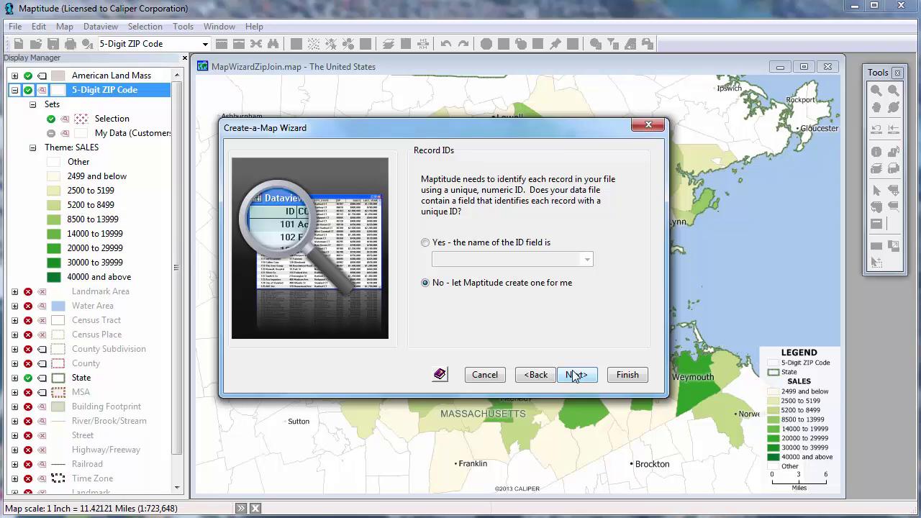
left_click(574, 375)
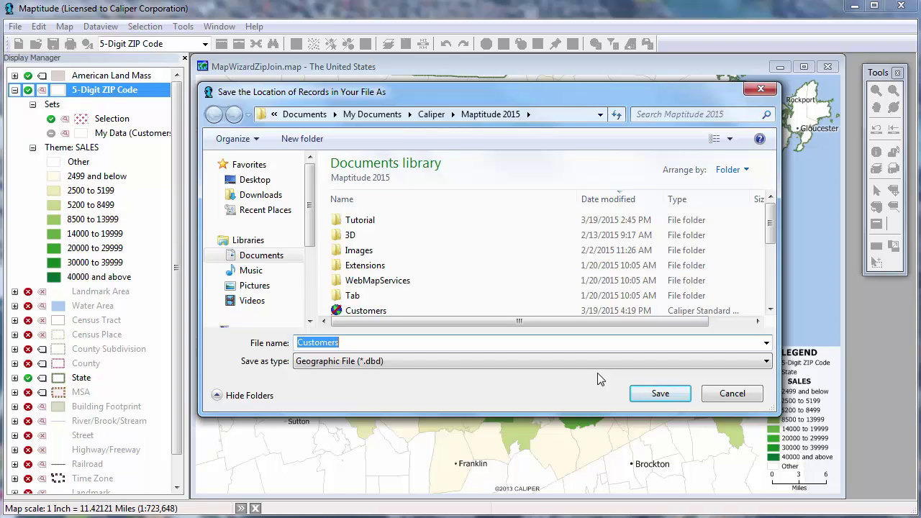
left_click(659, 393)
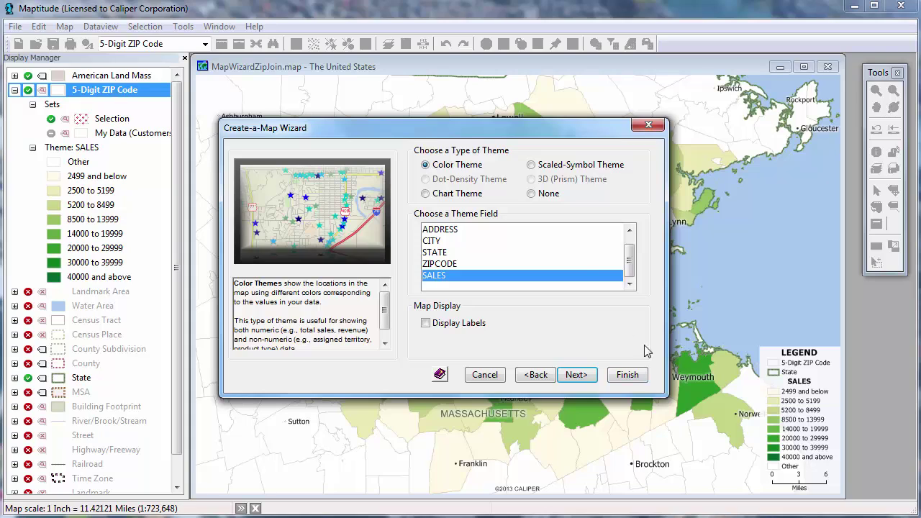
Apply a Scaled-Symbol Theme on the SALES field, add the customer points to the map and dismiss the locate results.
left_click(531, 165)
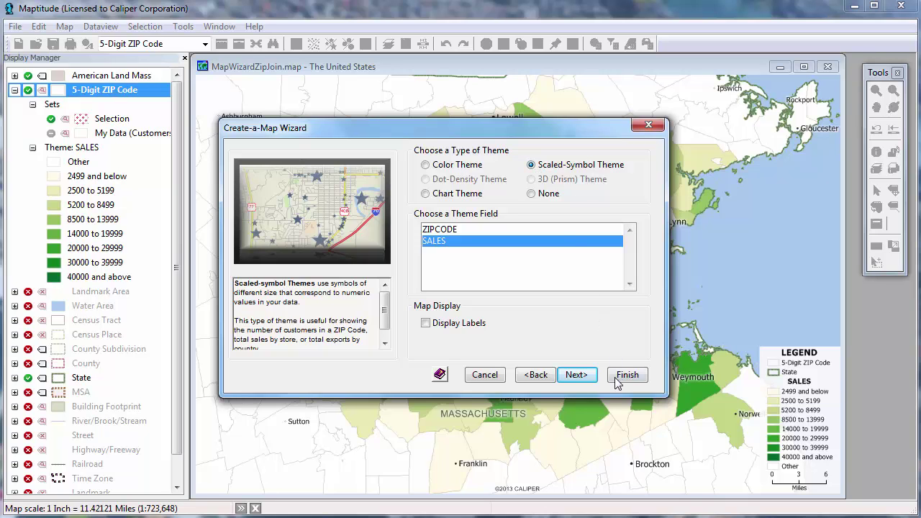
left_click(580, 373)
left_click(628, 374)
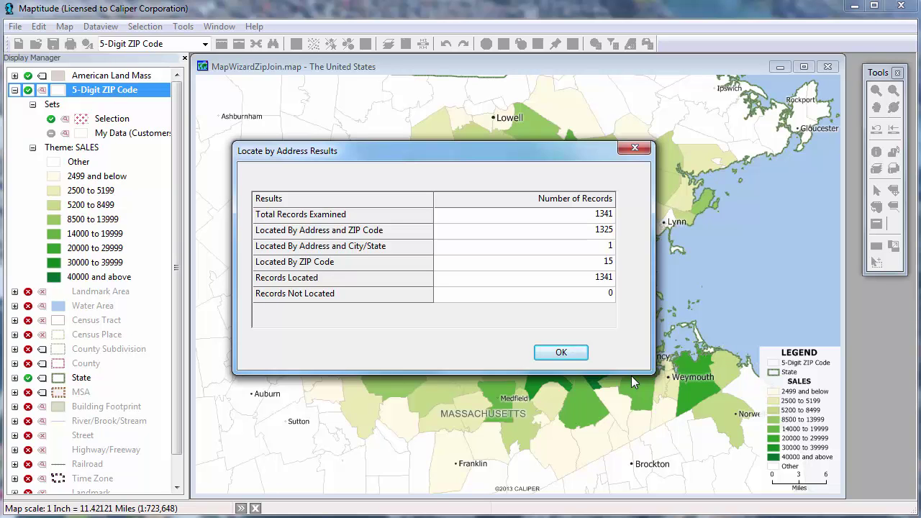
left_click(563, 359)
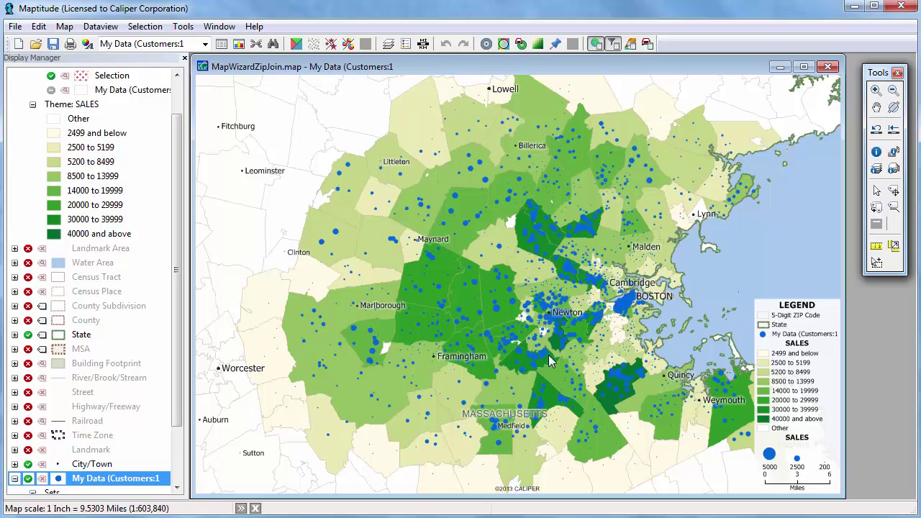
Start another map of own data, using the Stores sheet of the Company Data workbook as the data file.
left_click(20, 44)
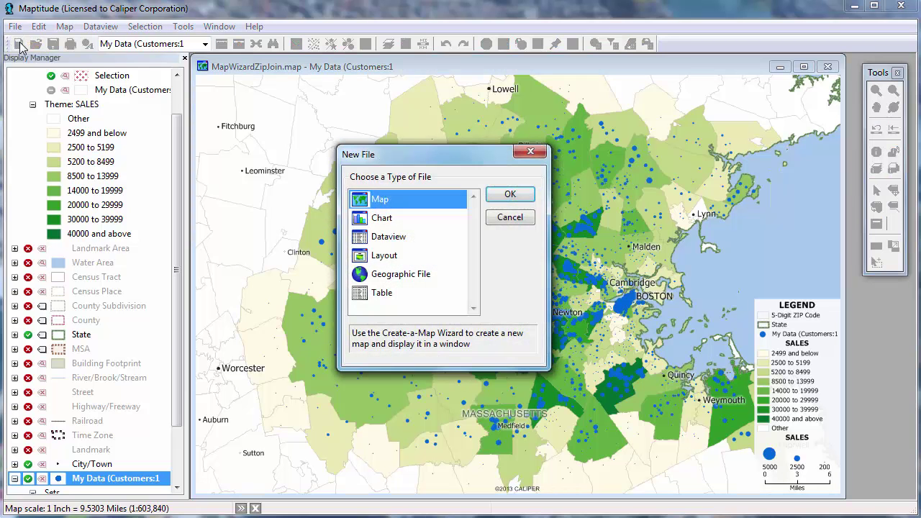
left_click(510, 197)
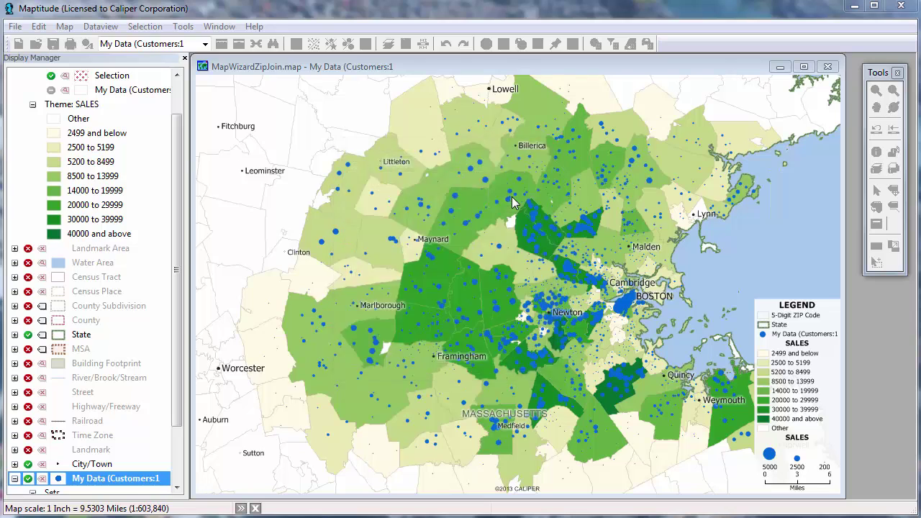
left_click(616, 205)
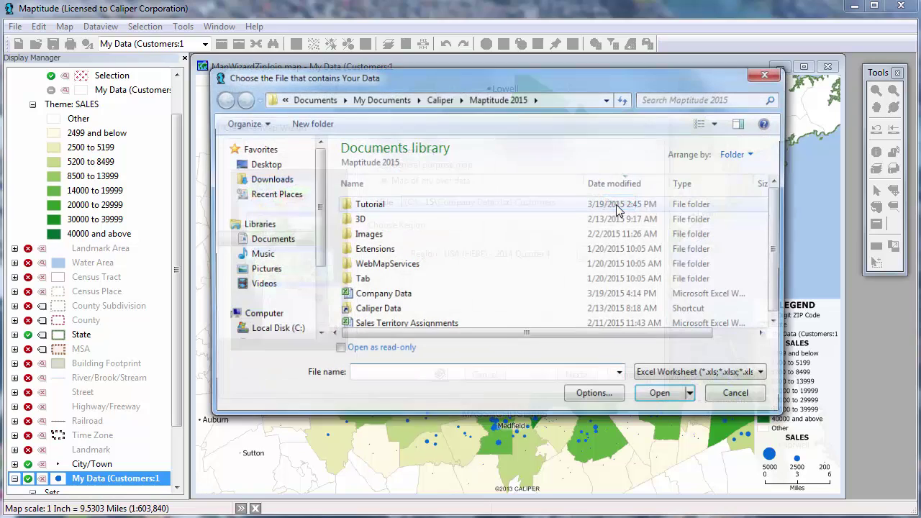
left_click(424, 297)
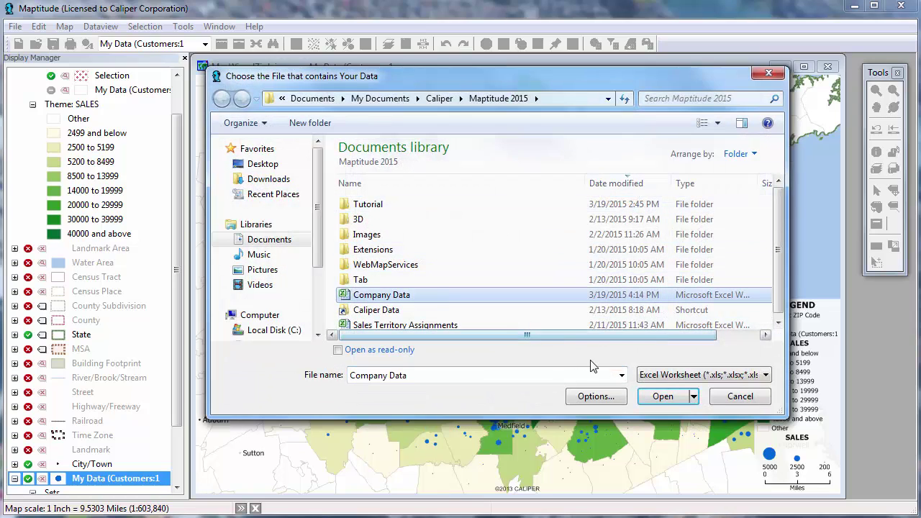
left_click(668, 396)
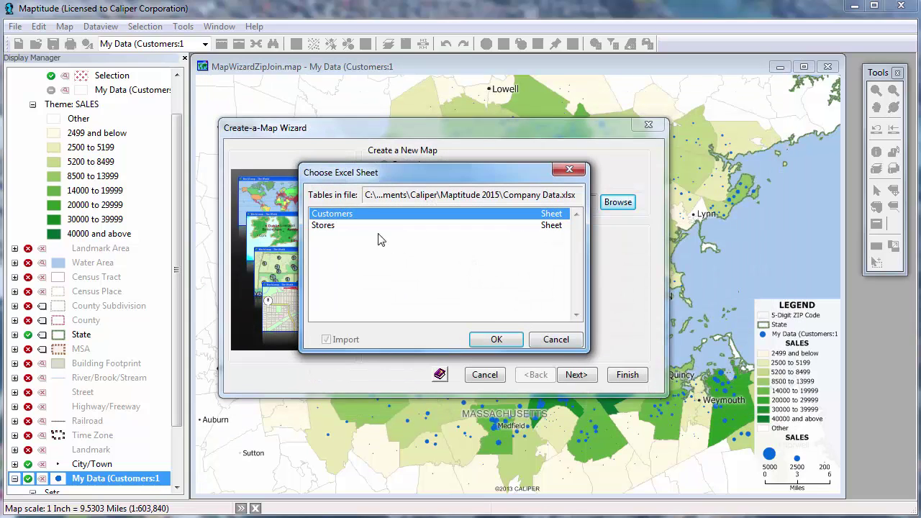
left_click(363, 226)
left_click(499, 338)
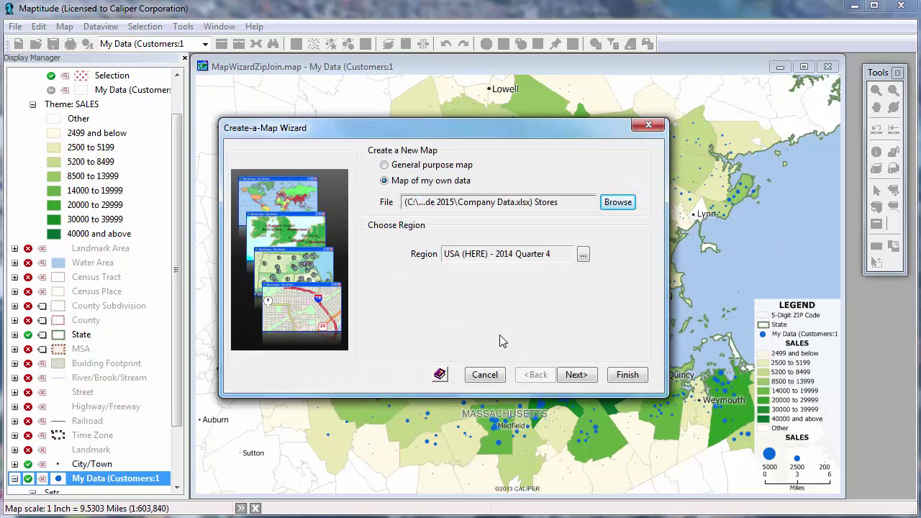
Set up the Stores map to locate records by Address, ZIP Code or City, added to the existing My Data (Customers:1) map.
left_click(575, 374)
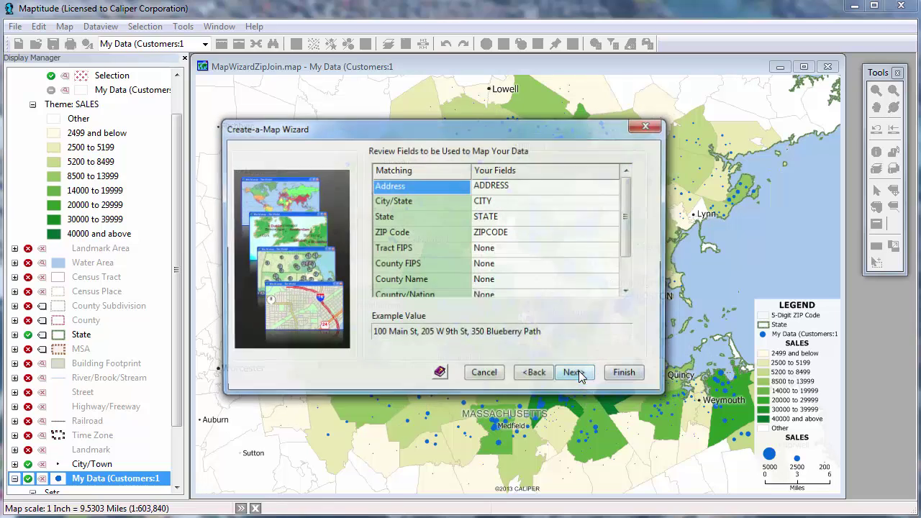
left_click(579, 375)
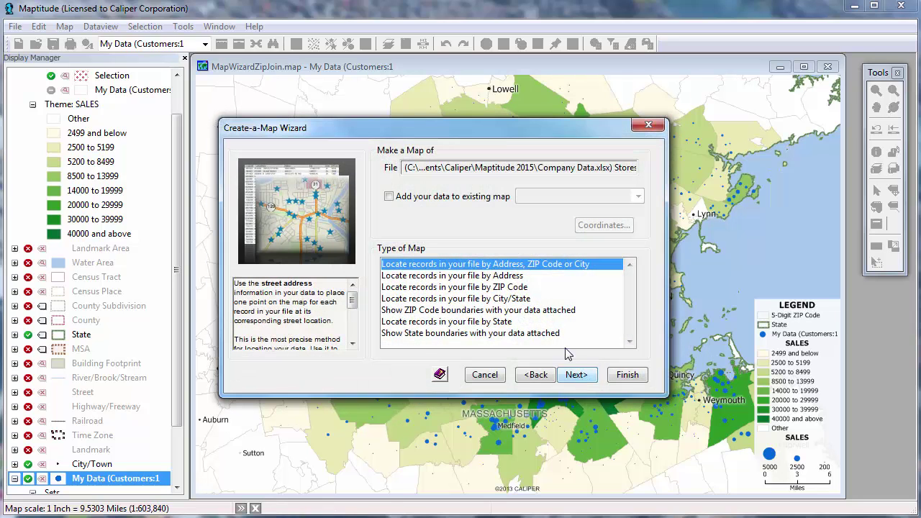
left_click(390, 197)
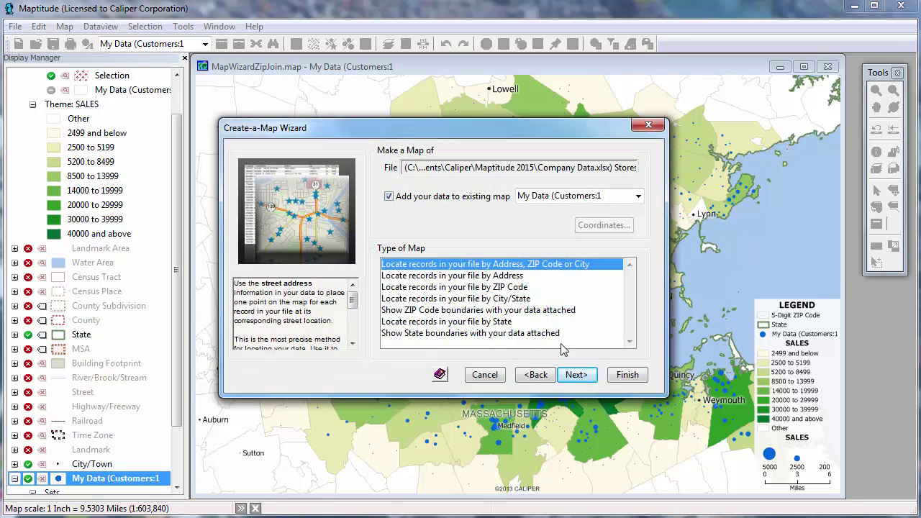
left_click(579, 374)
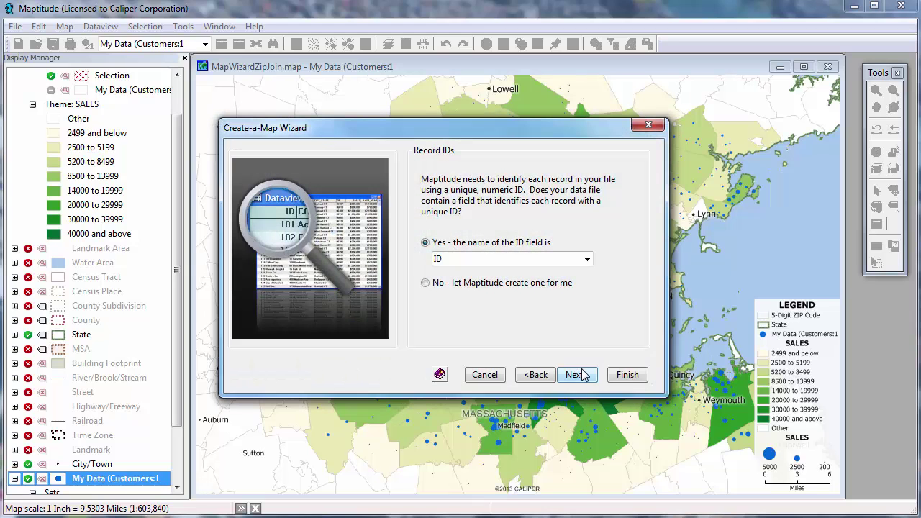
Identify the records by the ID field and save the store locations as a geographic file named Stores.
left_click(579, 375)
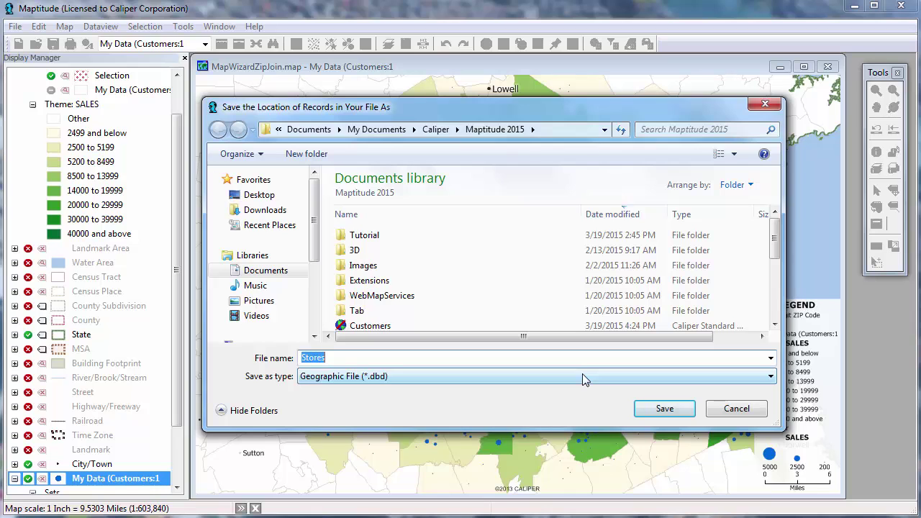
left_click(663, 409)
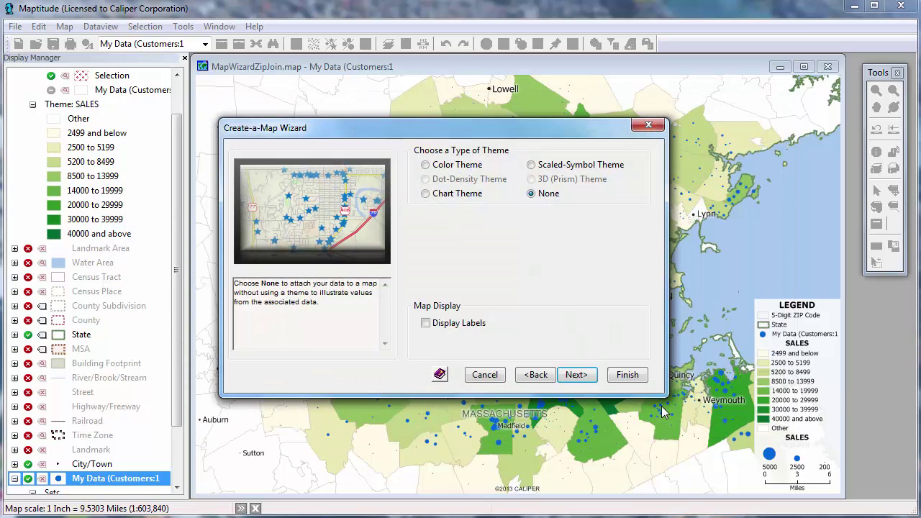
Add the store points to the map without a theme and dismiss the locate results.
left_click(532, 195)
left_click(626, 374)
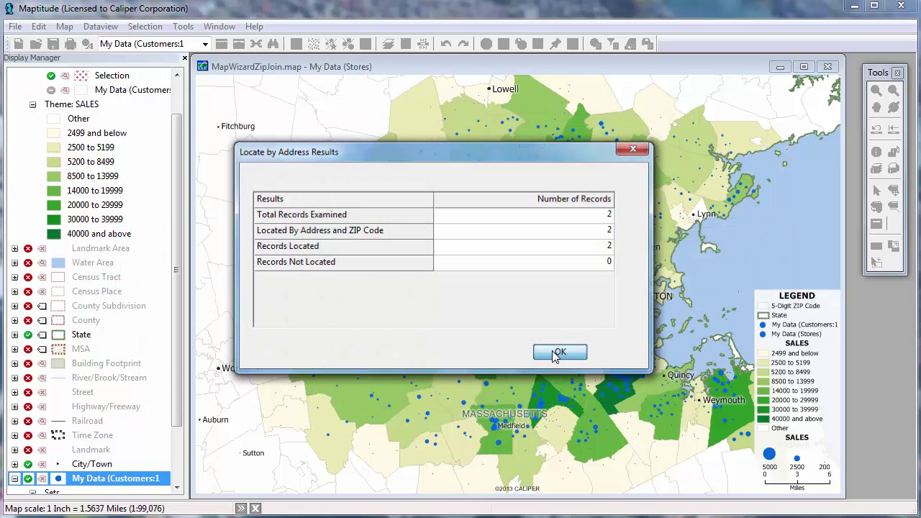
left_click(559, 352)
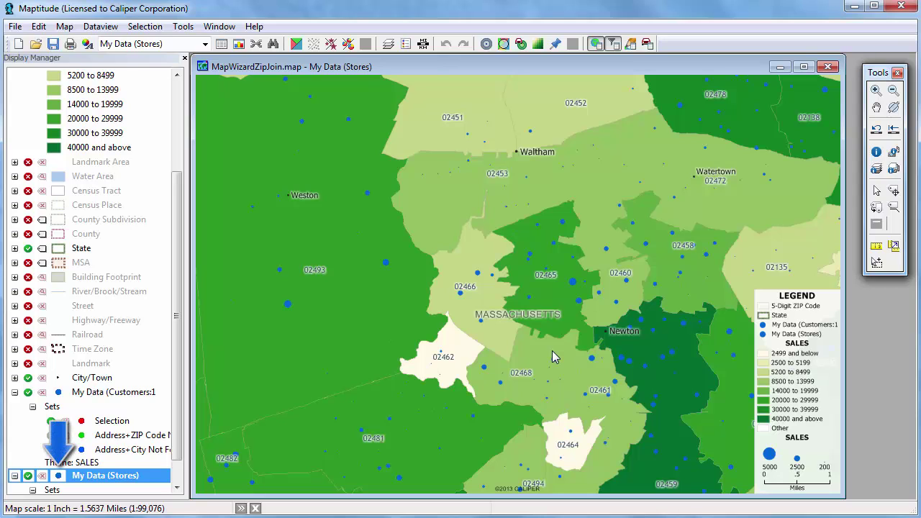
Style the My Data (Stores) layer with a solid five-pointed star icon, size 16, in dark red.
left_click(58, 477)
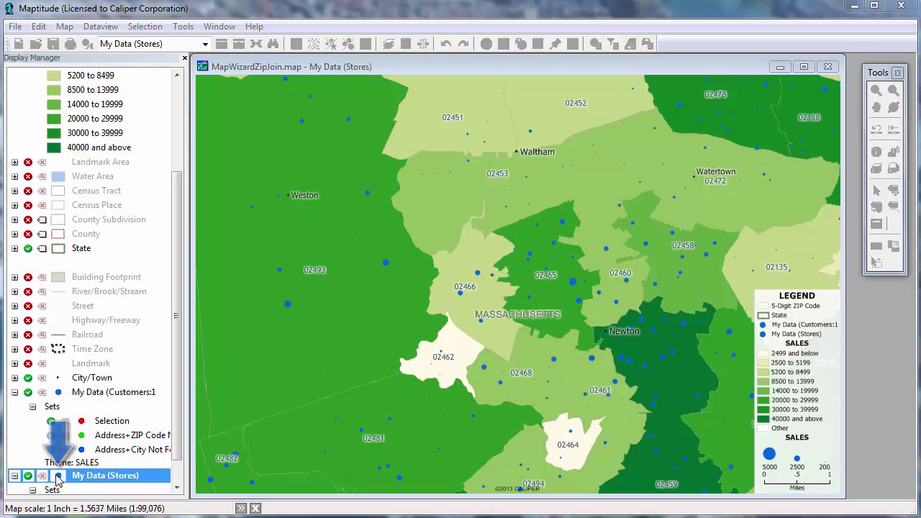
scroll(368, 267, "down", 1)
scroll(368, 267, "down", 2)
scroll(368, 268, "down", 2)
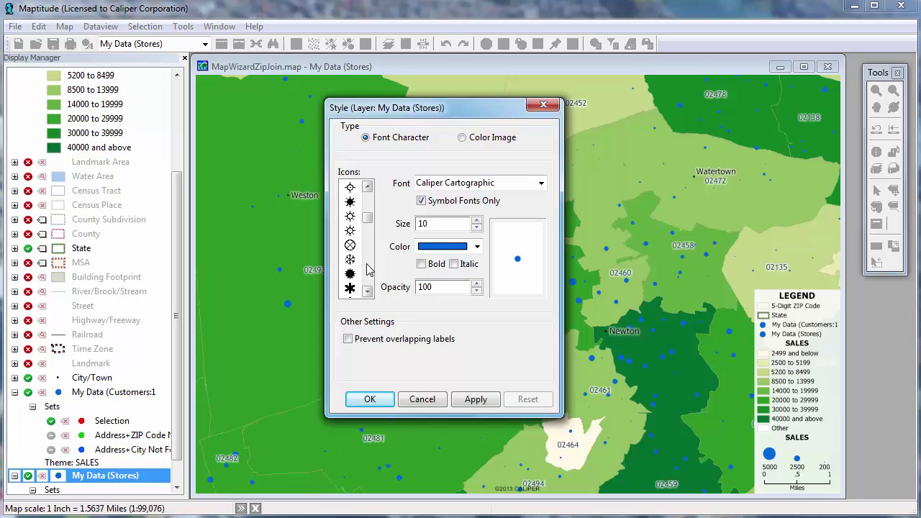
scroll(368, 267, "down", 3)
left_click(349, 231)
left_click(477, 220)
left_click(476, 219)
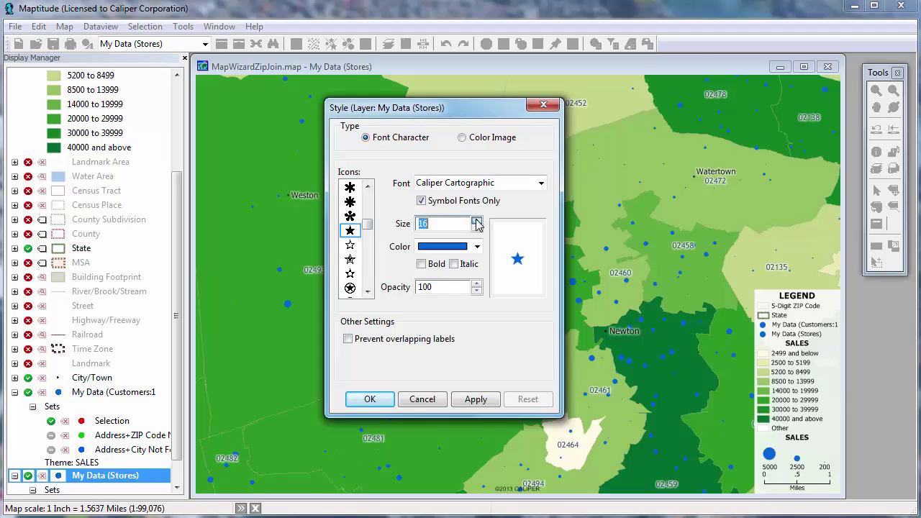
left_click(476, 246)
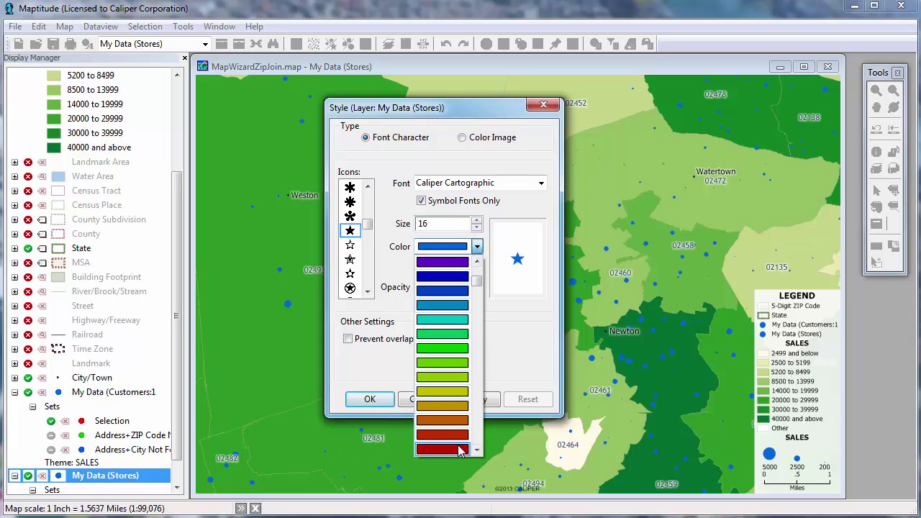
left_click(458, 449)
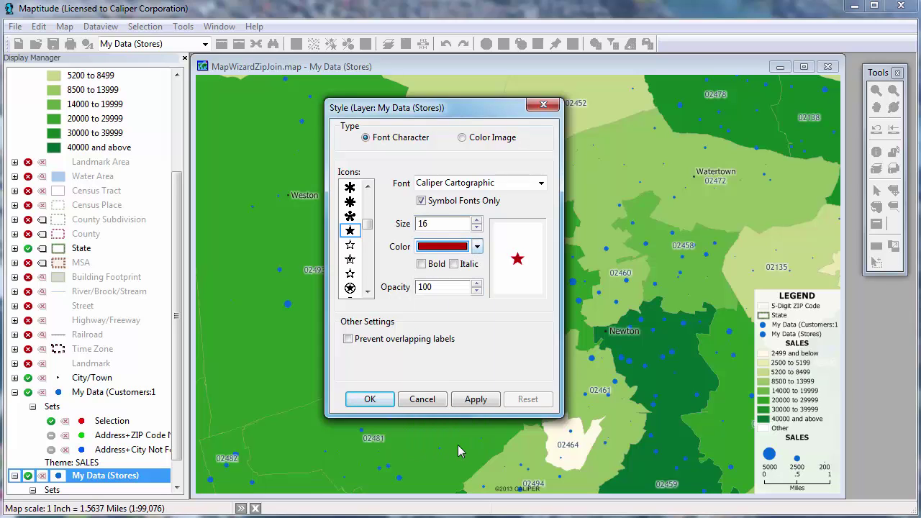
left_click(370, 398)
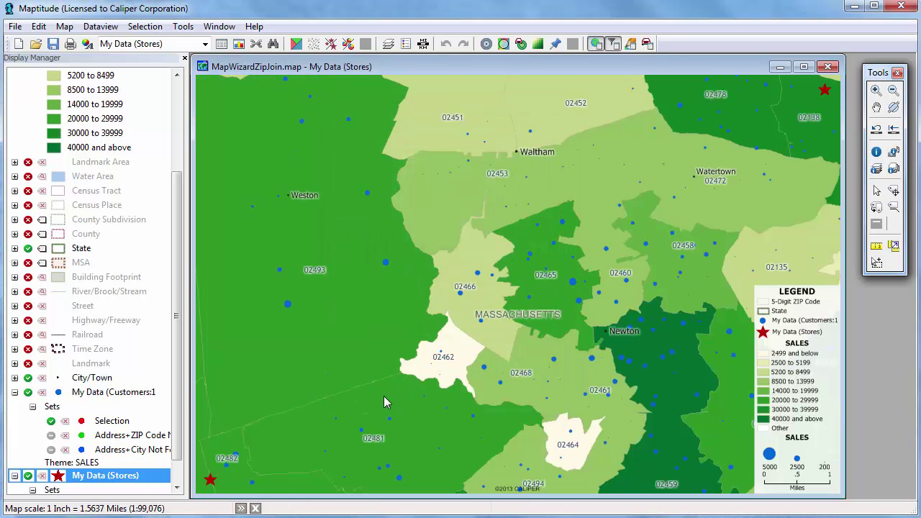
Return to the previous map extent and draw a circle with a 5-mile radius centered on the store near Framingham.
left_click(876, 129)
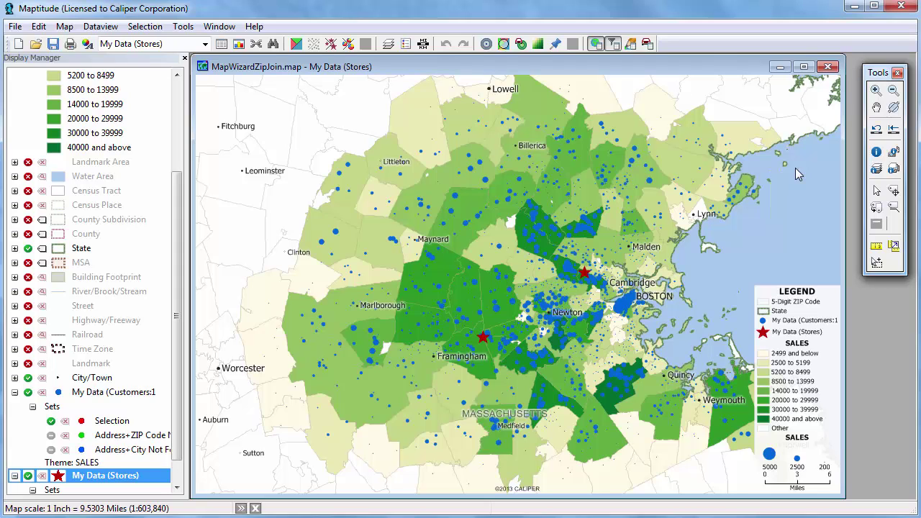
left_click(183, 26)
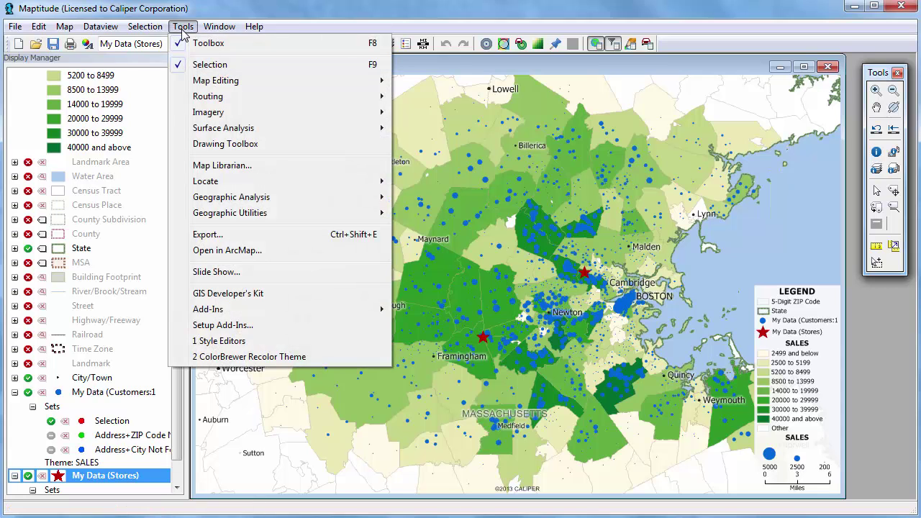
left_click(232, 144)
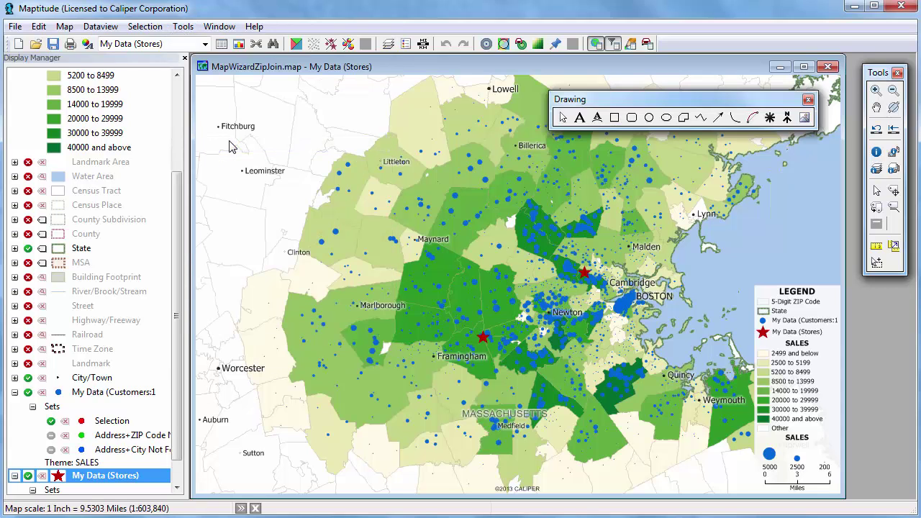
left_click(648, 117)
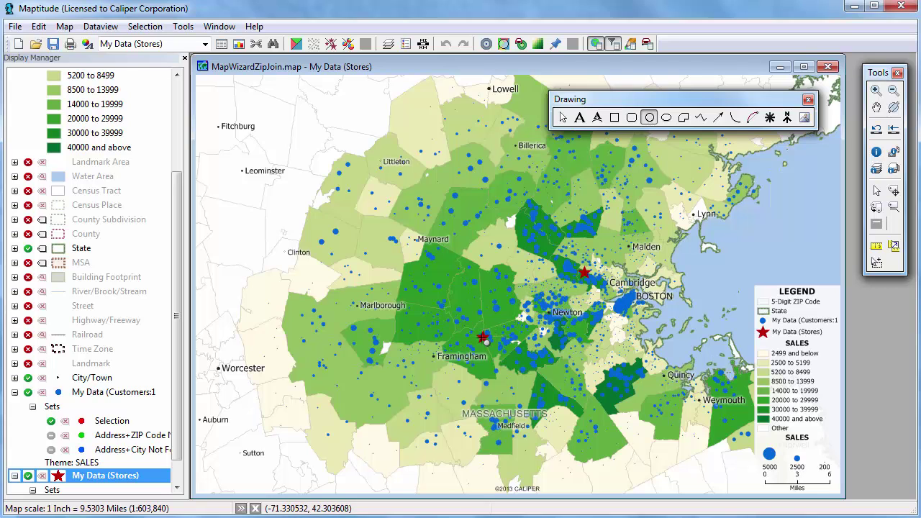
left_click(485, 341)
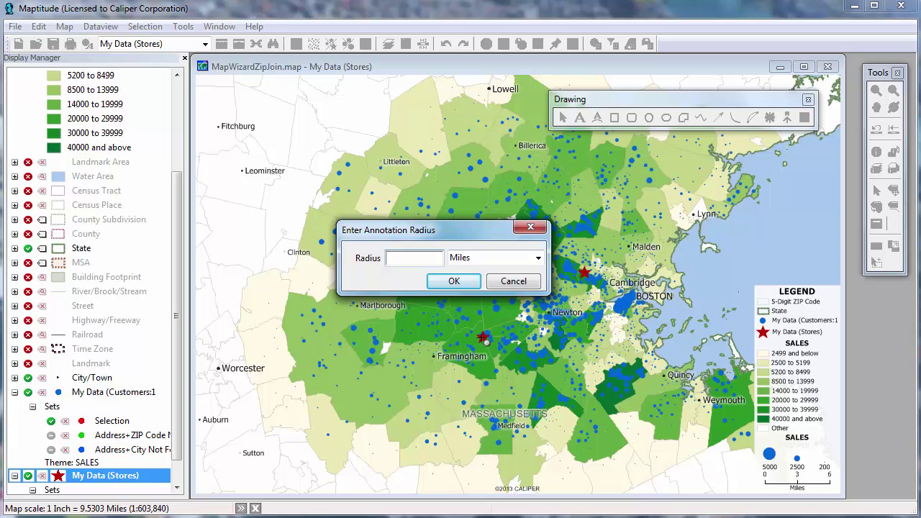
left_click(471, 286)
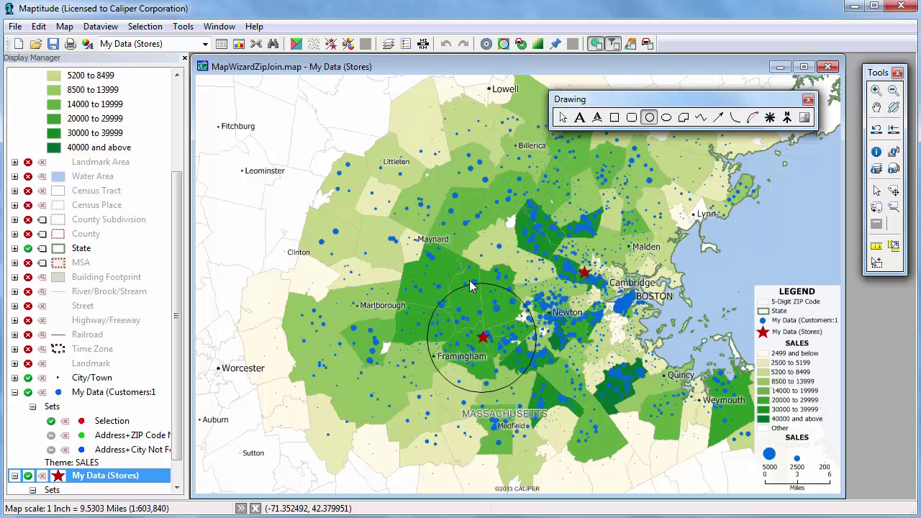
Export the data inside the circle to an Excel worksheet file named Customers within 5 miles.
right_click(504, 314)
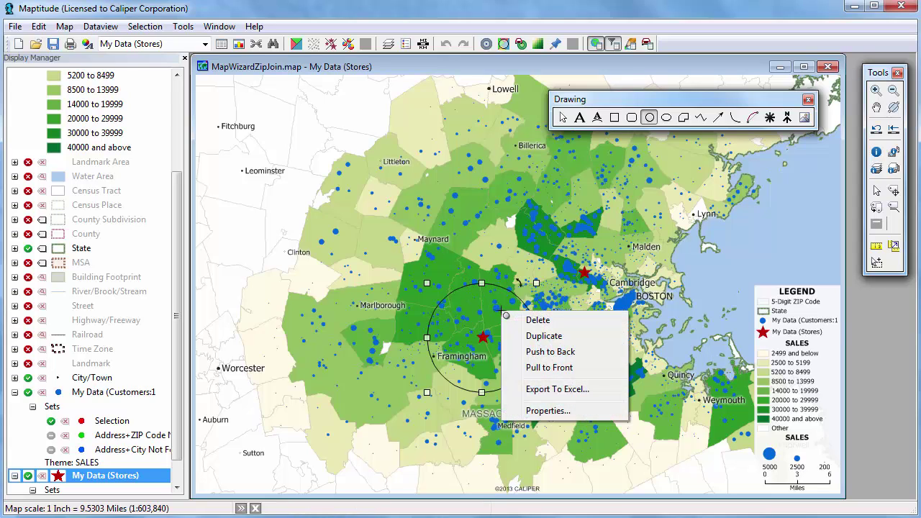
left_click(550, 392)
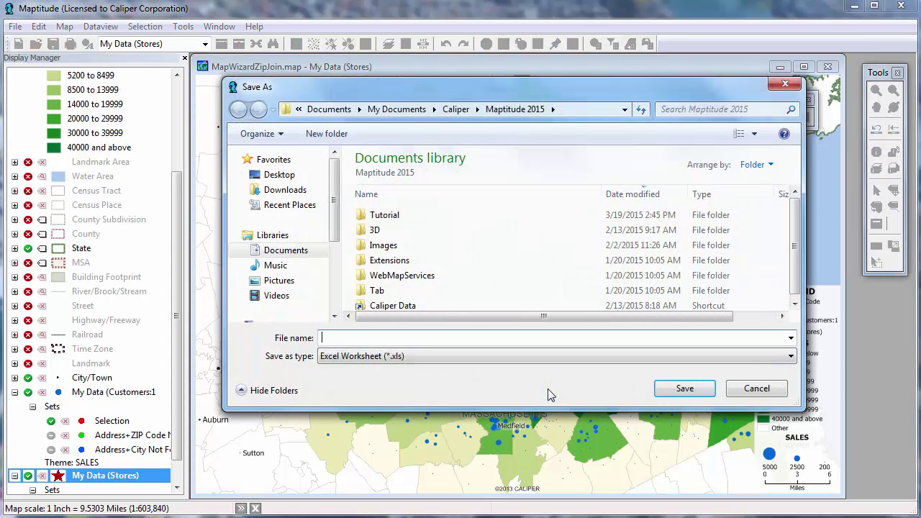
type("Custo")
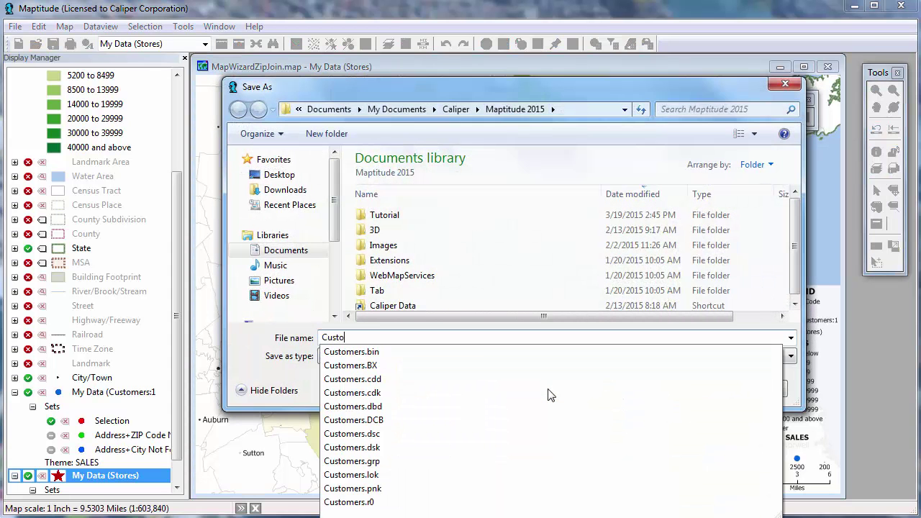
type("mers within 5 miles")
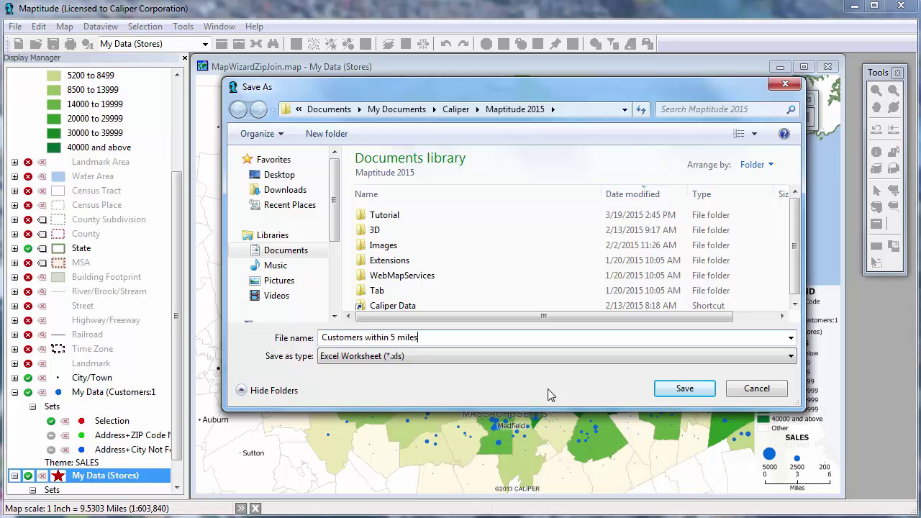
left_click(685, 388)
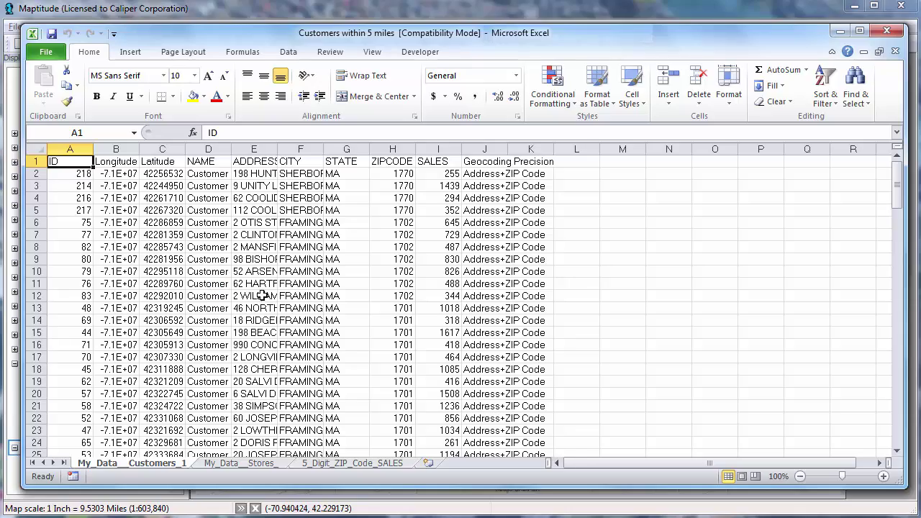
Review the exported customer records, the My_Data__Stores_ sheet and the 5_Digit_ZIP_Code_SALES sheet in Excel.
left_click_drag(899, 199, 896, 169)
left_click(267, 464)
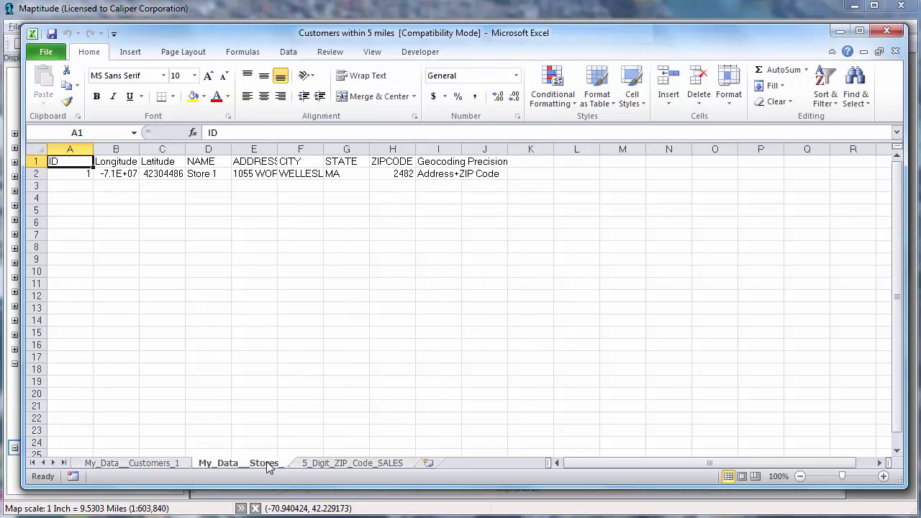
left_click(338, 464)
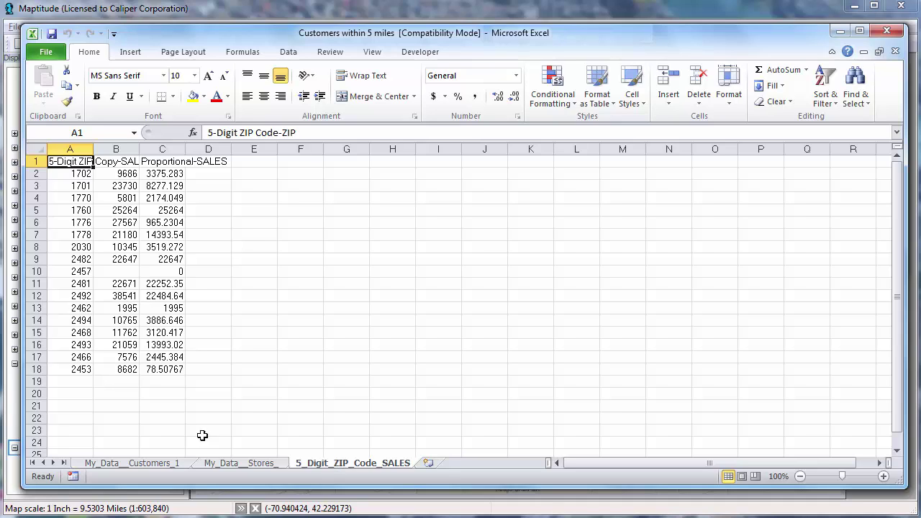
Total the Copy-SALES and Proportional-SALES columns, rows 2 to 18, with AutoSum.
left_click_drag(119, 173, 128, 368)
left_click_drag(165, 174, 166, 368)
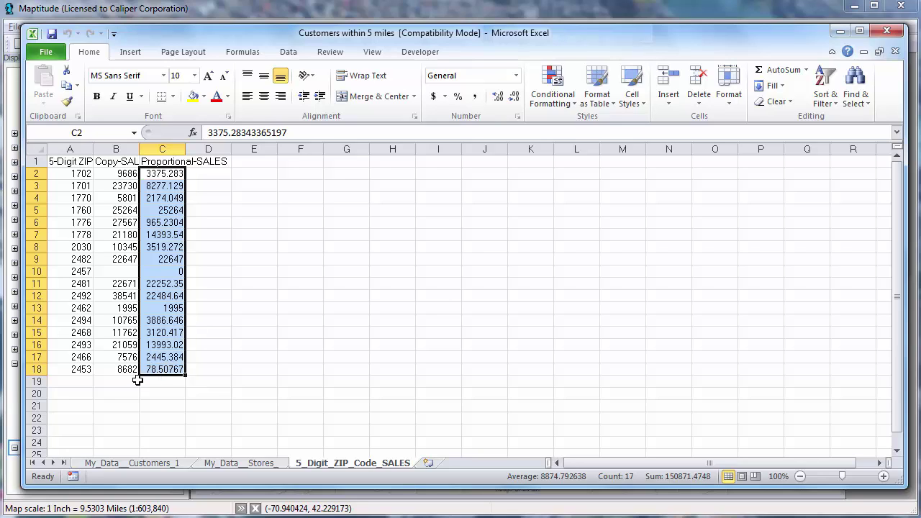
left_click_drag(116, 176, 165, 368)
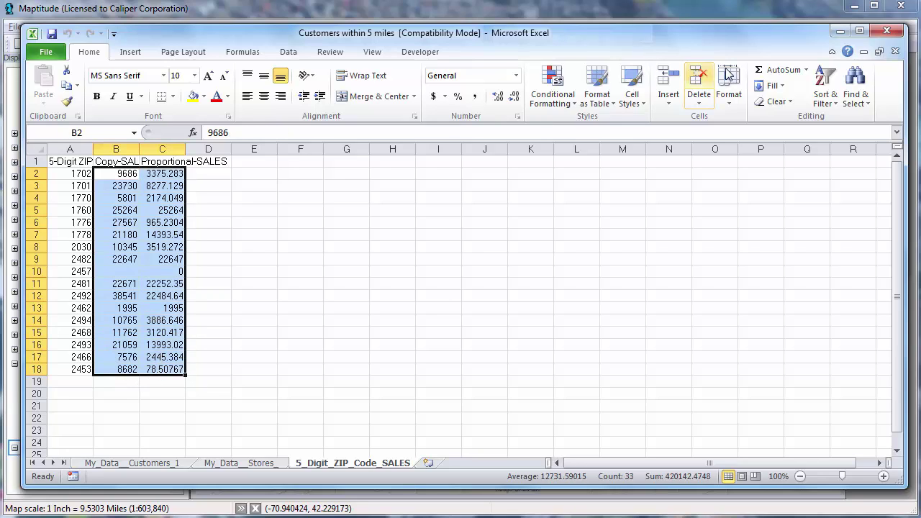
left_click(780, 69)
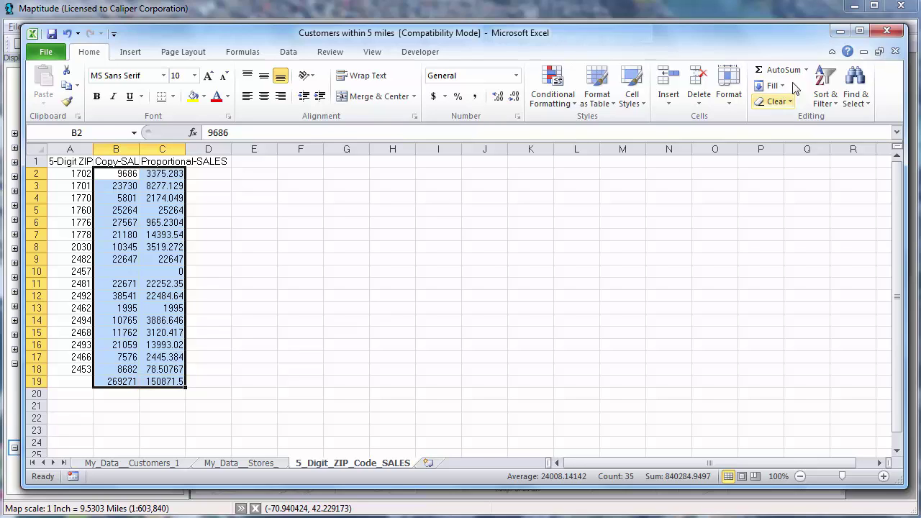
Close the Customers within 5 miles workbook without saving the changes and switch back to the Maptitude map.
left_click(887, 31)
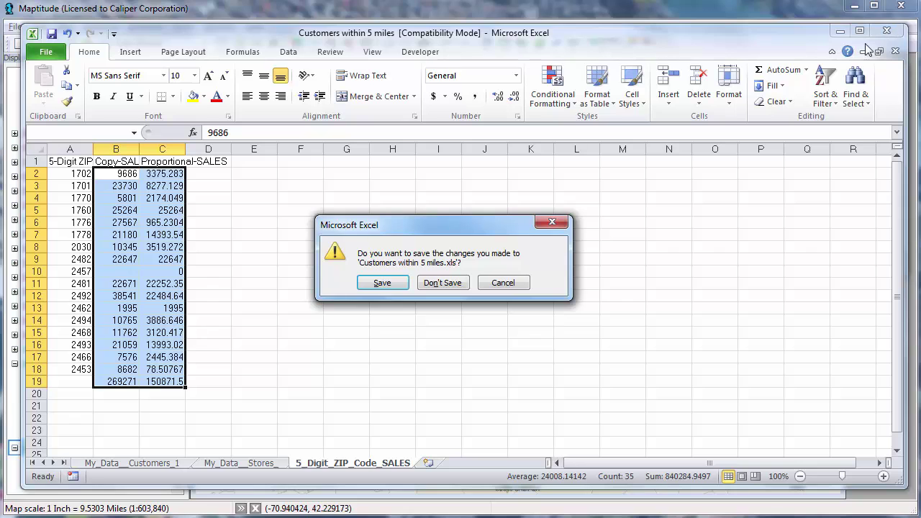
left_click(461, 282)
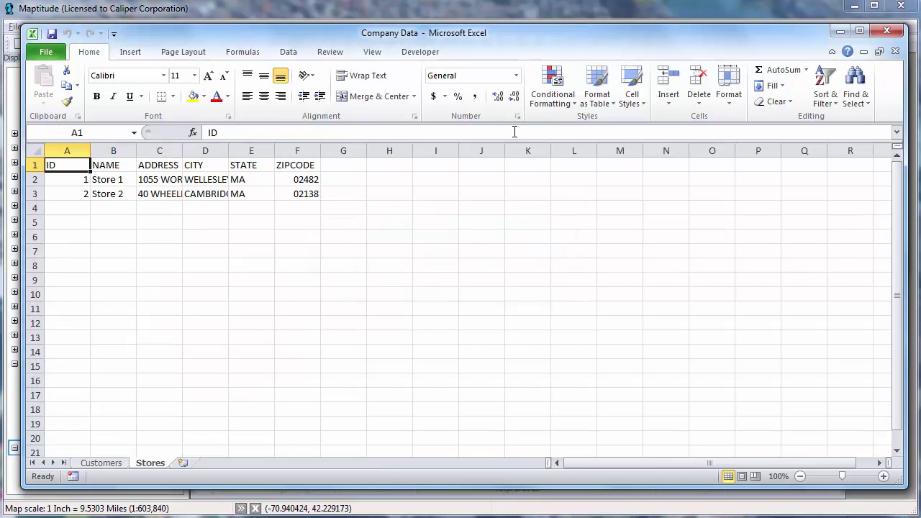
left_click(512, 18)
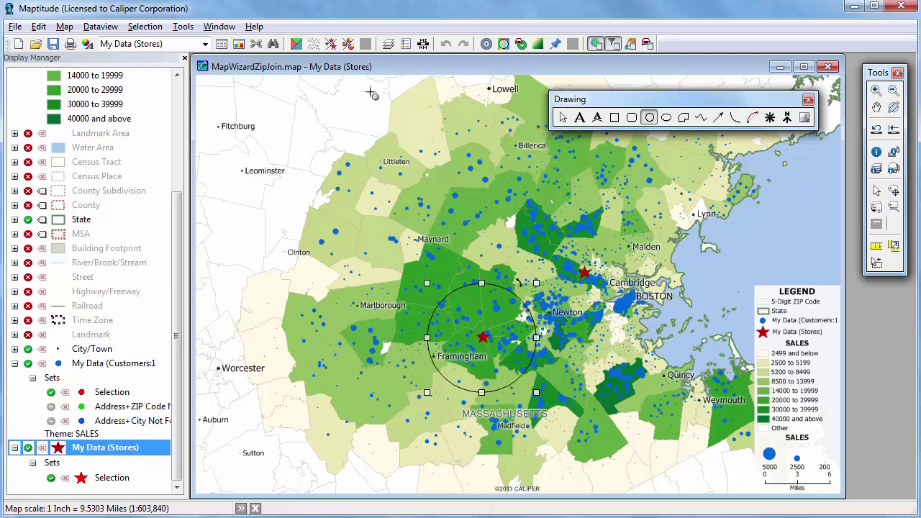
Open a new dataview of the My Data (Customers:1) layer.
right_click(117, 365)
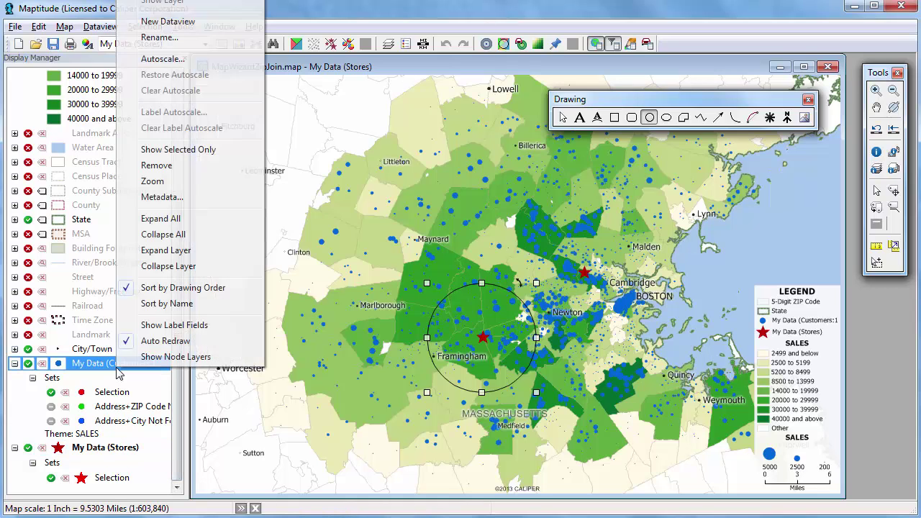
left_click(175, 21)
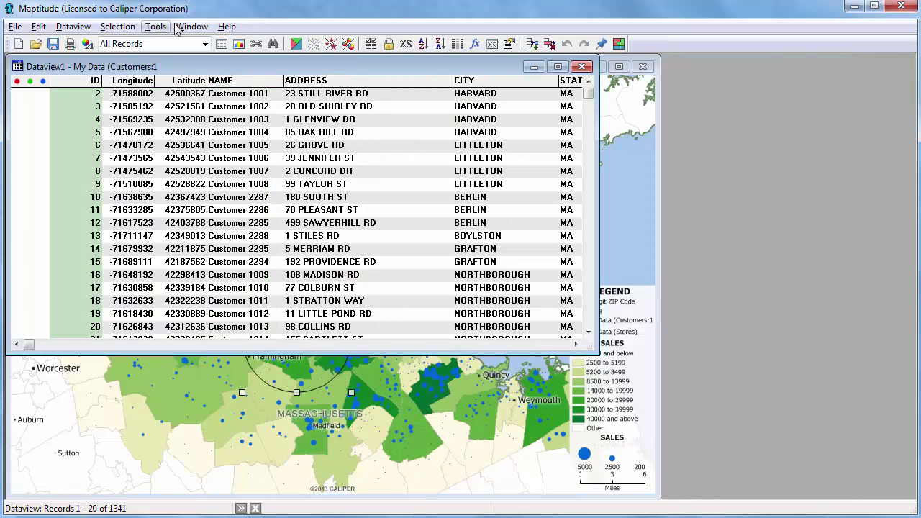
Enlarge the customers dataview and add two fields named Closest Store and Distance to its table structure.
left_click_drag(590, 349, 878, 454)
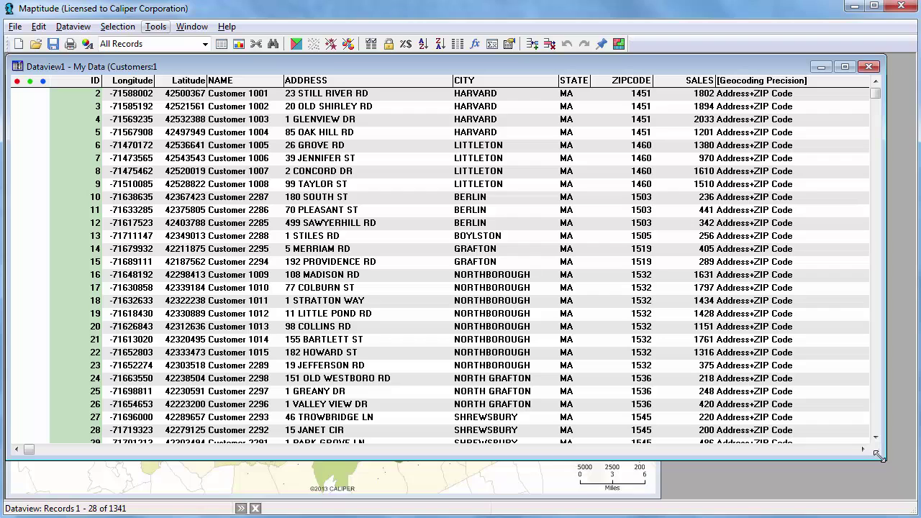
left_click(509, 44)
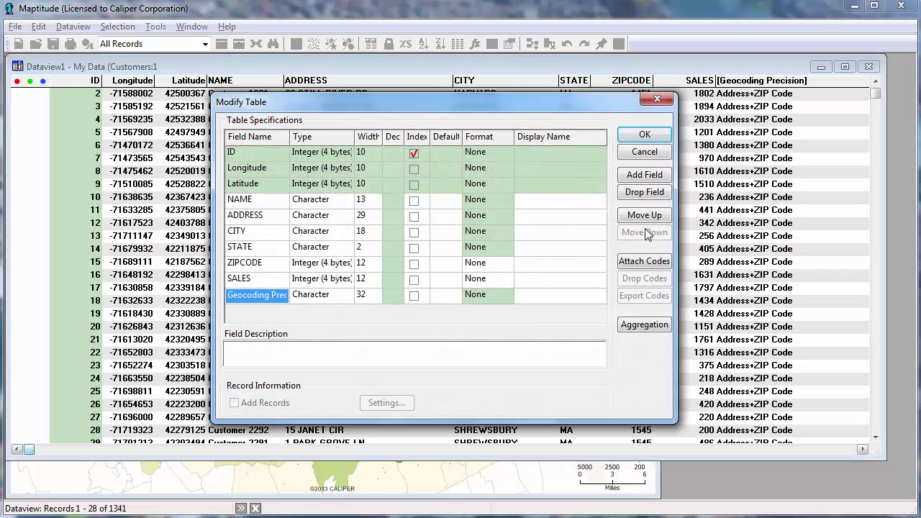
left_click(644, 175)
left_click(643, 175)
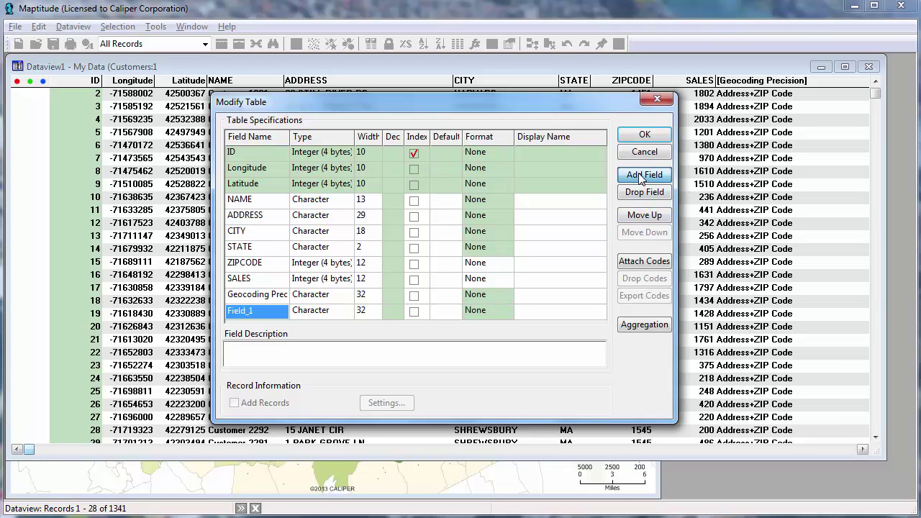
left_click(254, 278)
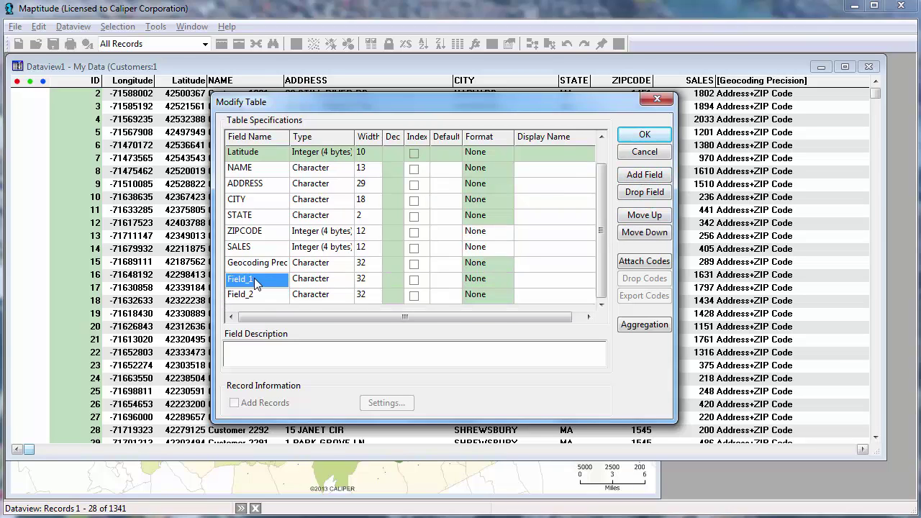
type("Closest Store")
left_click(253, 300)
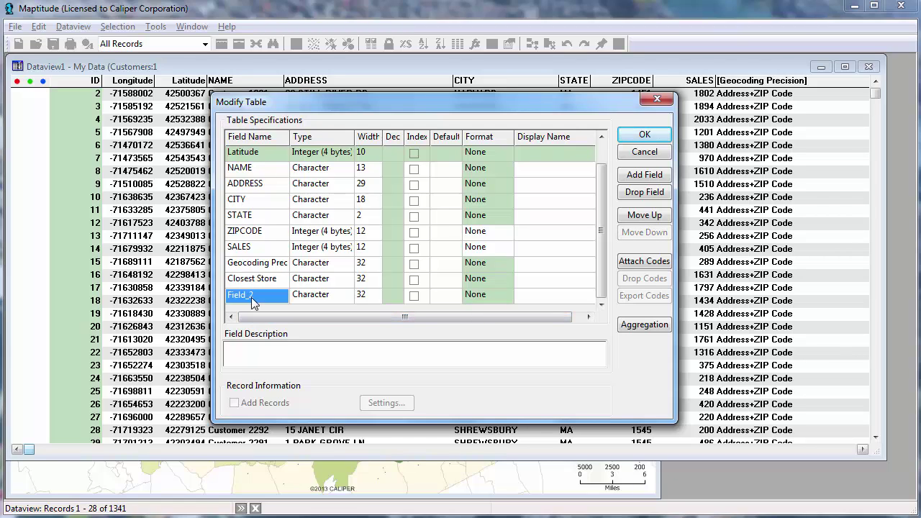
type("Distance")
Set the Distance field's type to Real (8 bytes) and apply the modified table structure.
left_click(323, 295)
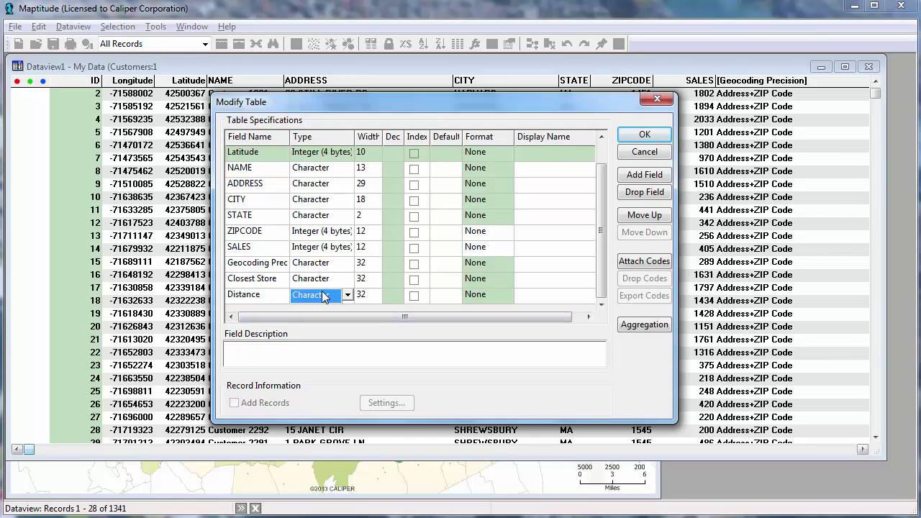
left_click(323, 296)
left_click(322, 321)
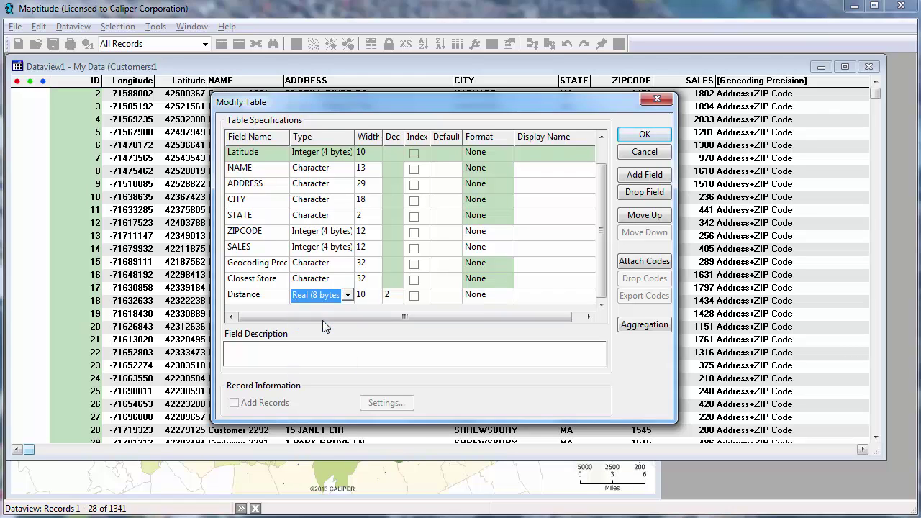
left_click(644, 134)
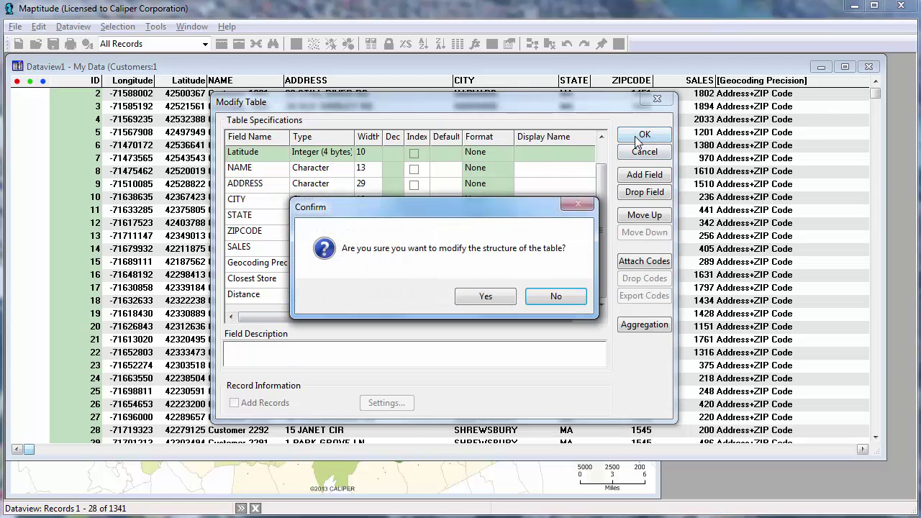
left_click(504, 301)
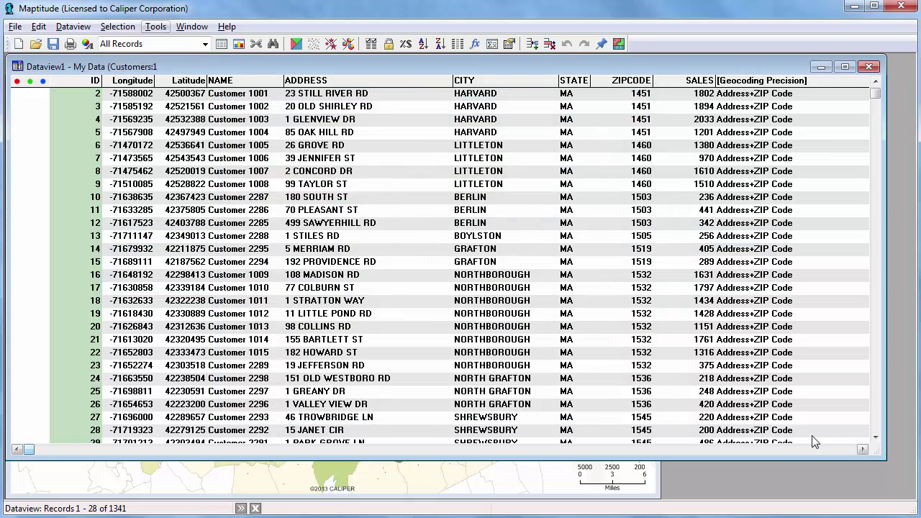
Fill the Closest Store column by tagging each customer with the NAME from the My Data (Stores) layer, using all features.
left_click(829, 447)
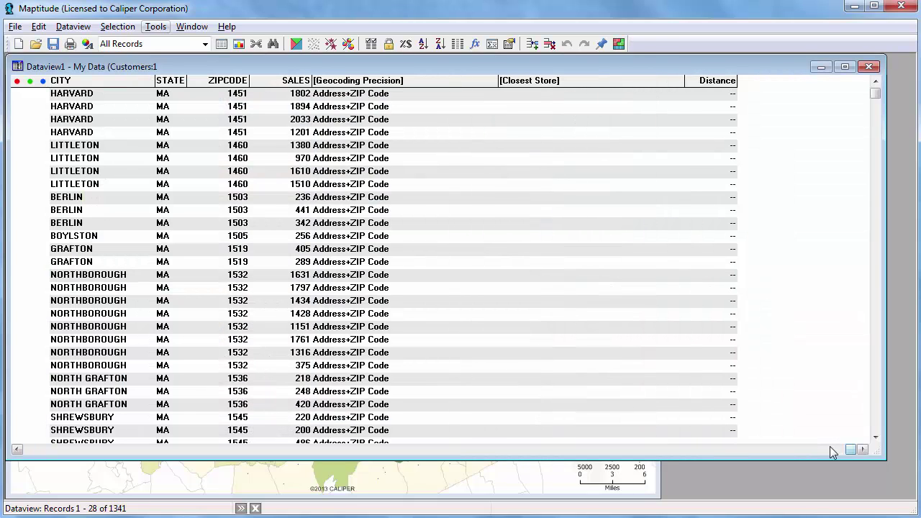
left_click(547, 80)
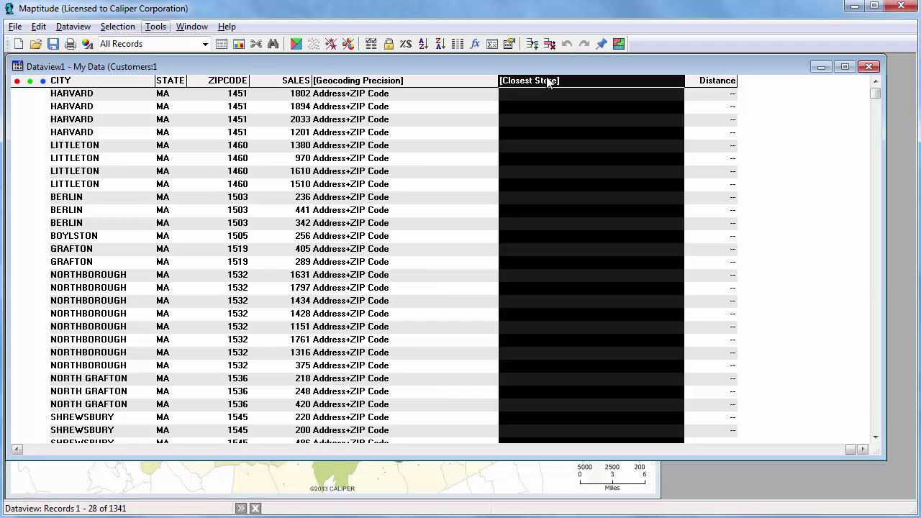
right_click(548, 82)
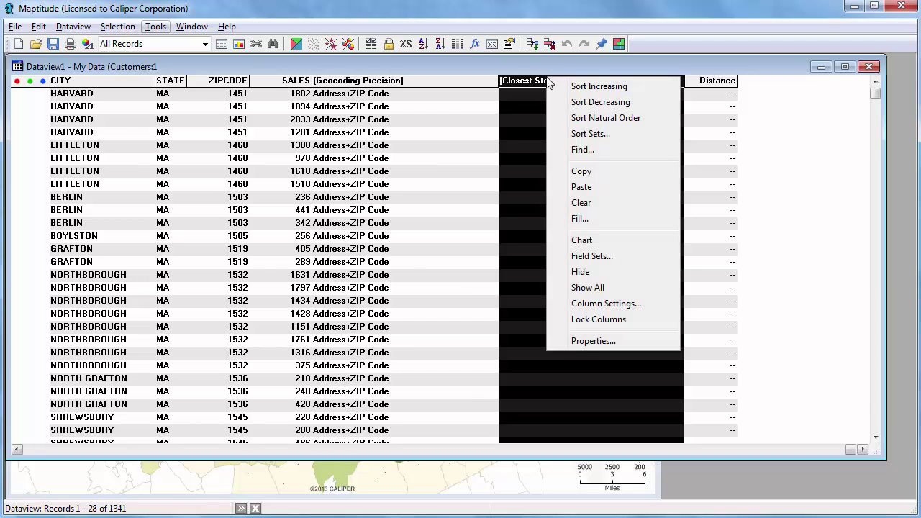
left_click(585, 220)
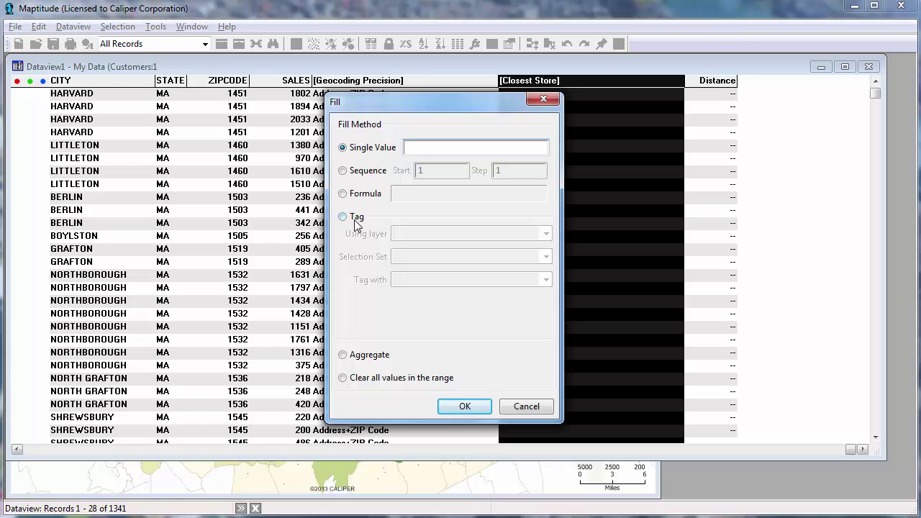
left_click(354, 221)
left_click(413, 237)
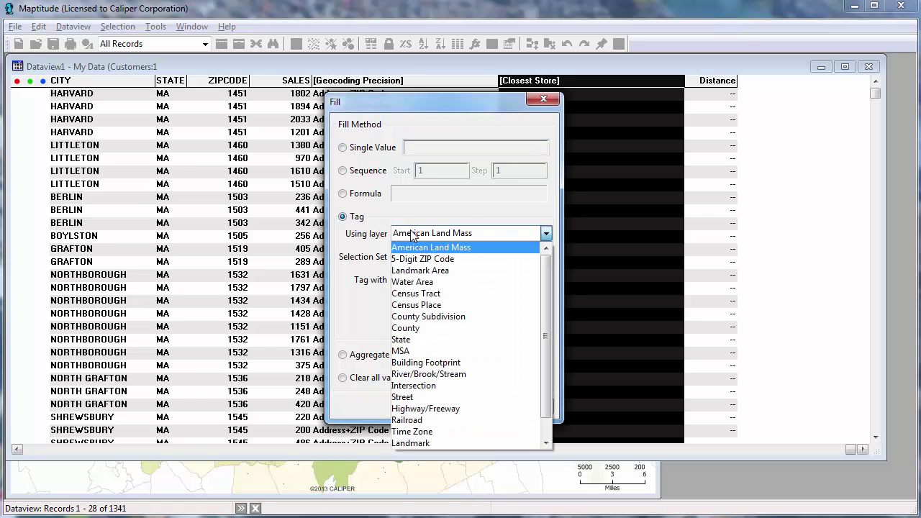
left_click_drag(546, 368, 541, 418)
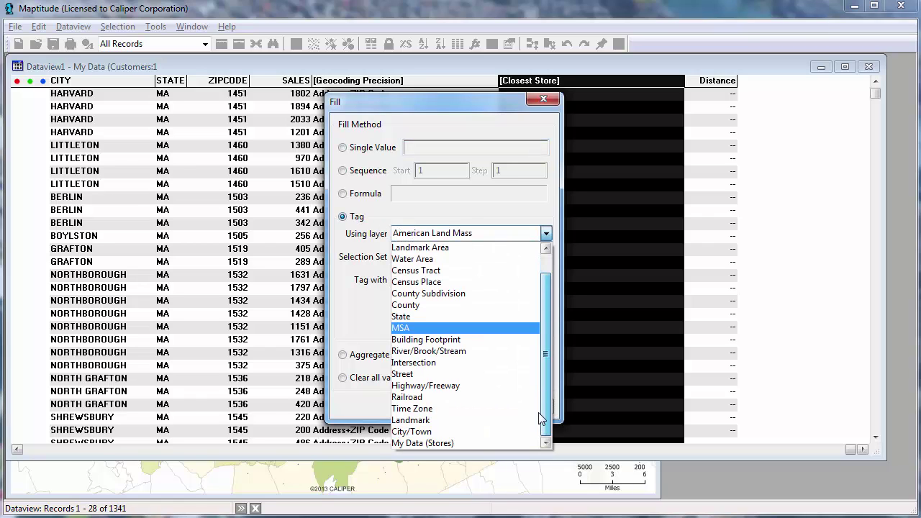
left_click(493, 443)
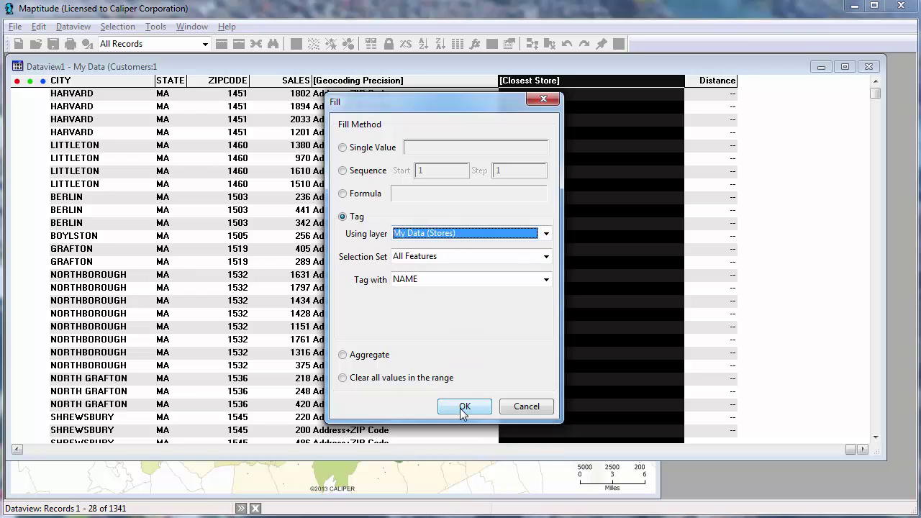
left_click(464, 407)
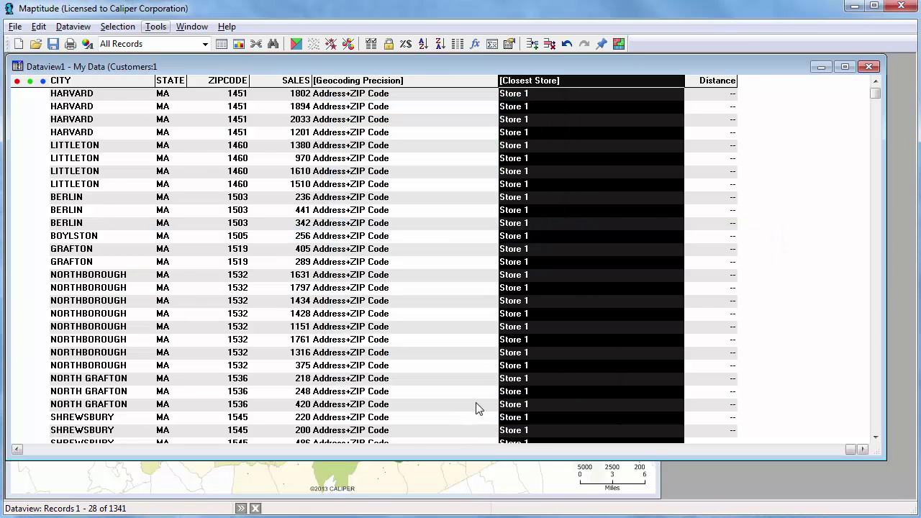
Fill the Distance column by tagging with Distance to Feature from the My Data (Stores) layer and look through the filled records.
left_click(705, 83)
right_click(709, 101)
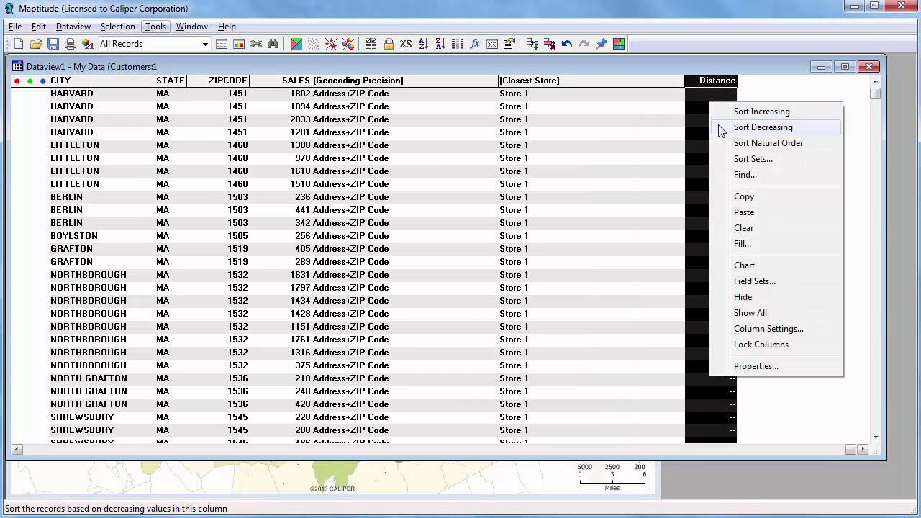
left_click(740, 244)
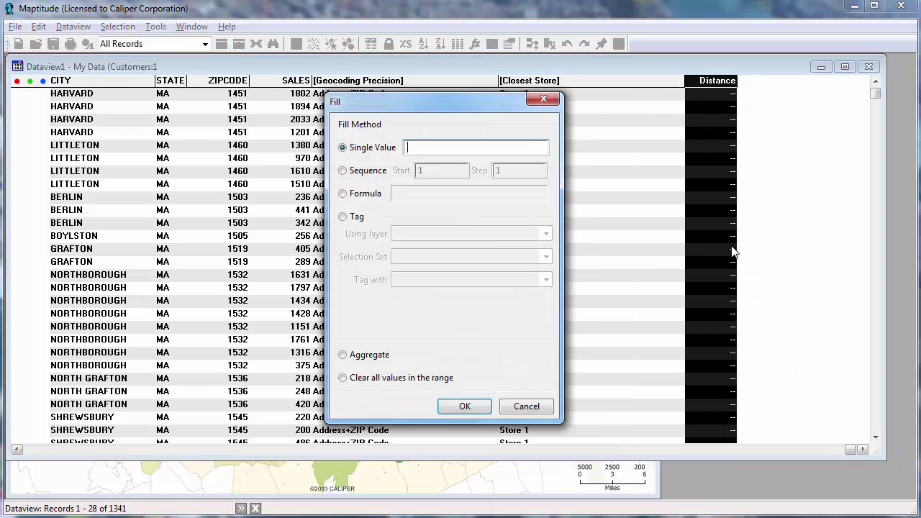
left_click(359, 221)
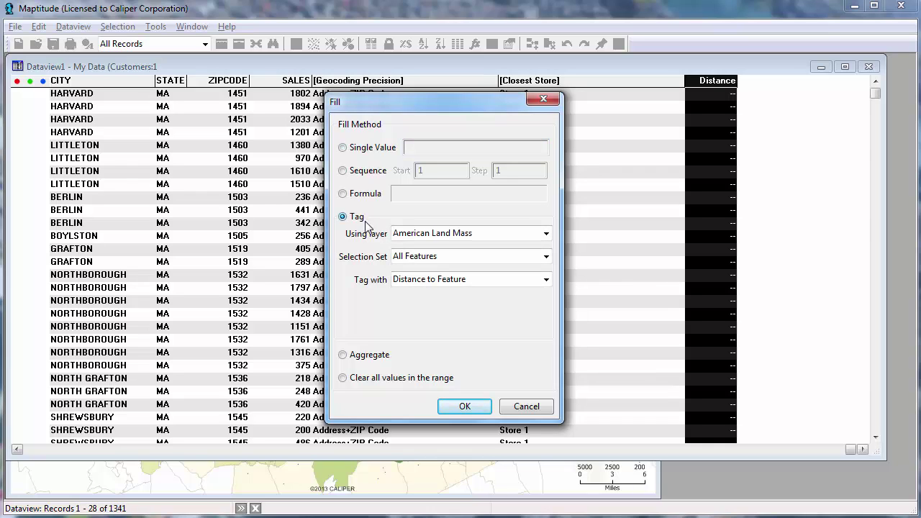
left_click(461, 236)
left_click_drag(550, 305, 546, 403)
left_click(441, 443)
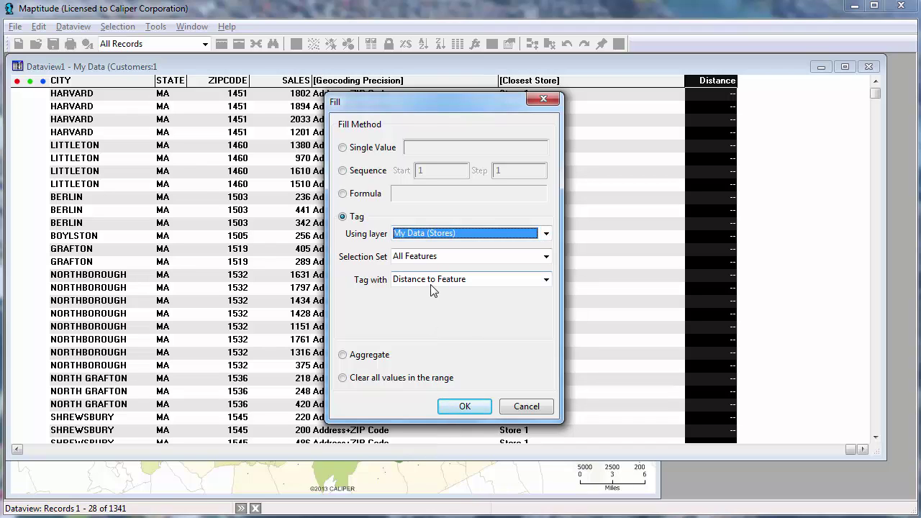
left_click(466, 406)
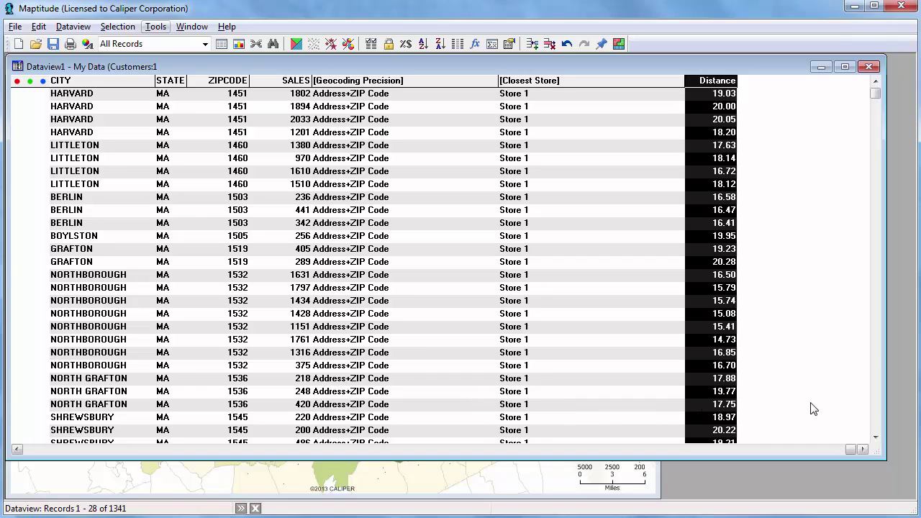
left_click_drag(876, 415, 878, 415)
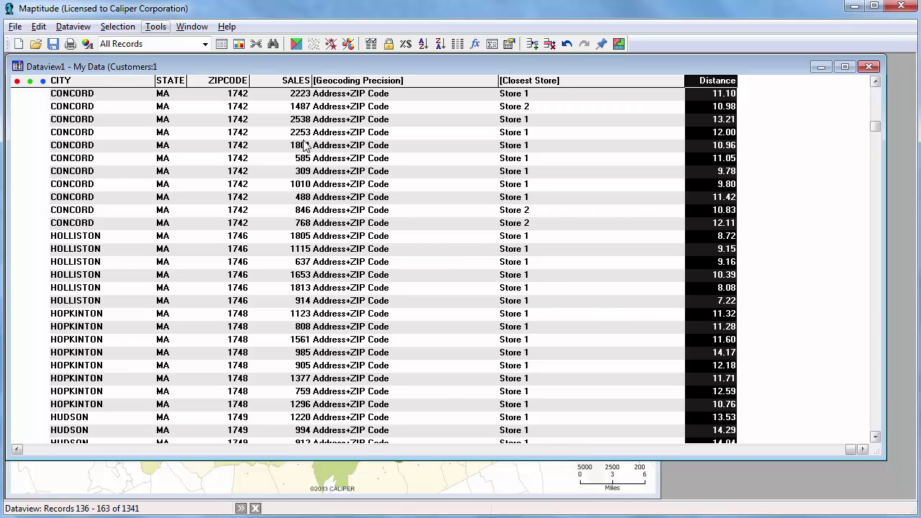
Save the customers dataview as an Excel Worksheet (*.xlsx) named Company Data with Closest Store.
left_click(18, 29)
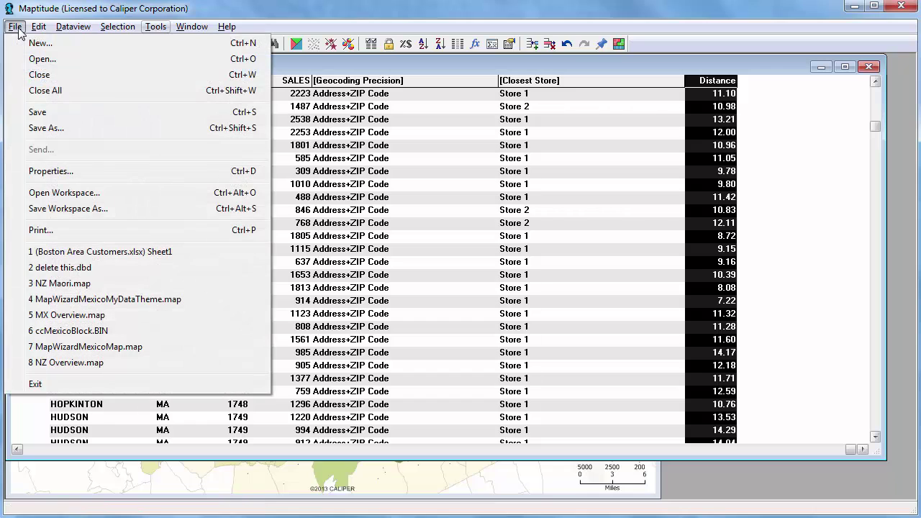
left_click(52, 131)
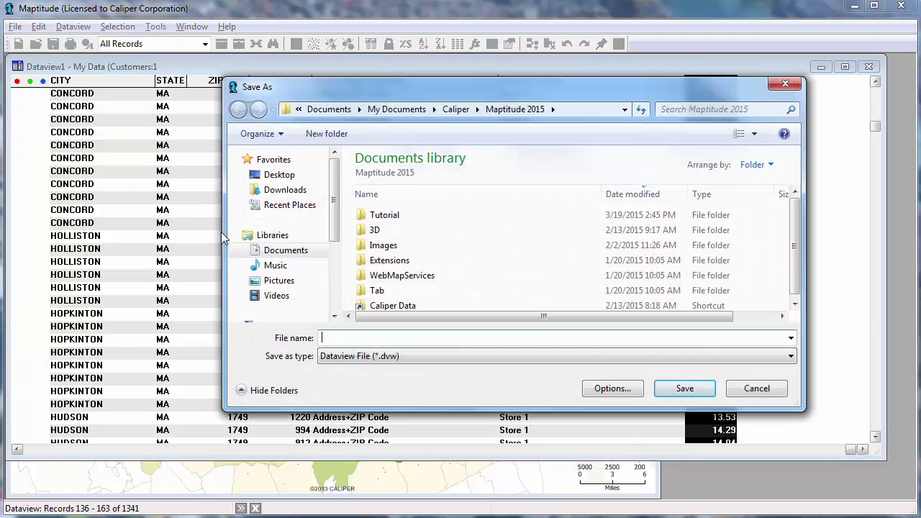
left_click(432, 356)
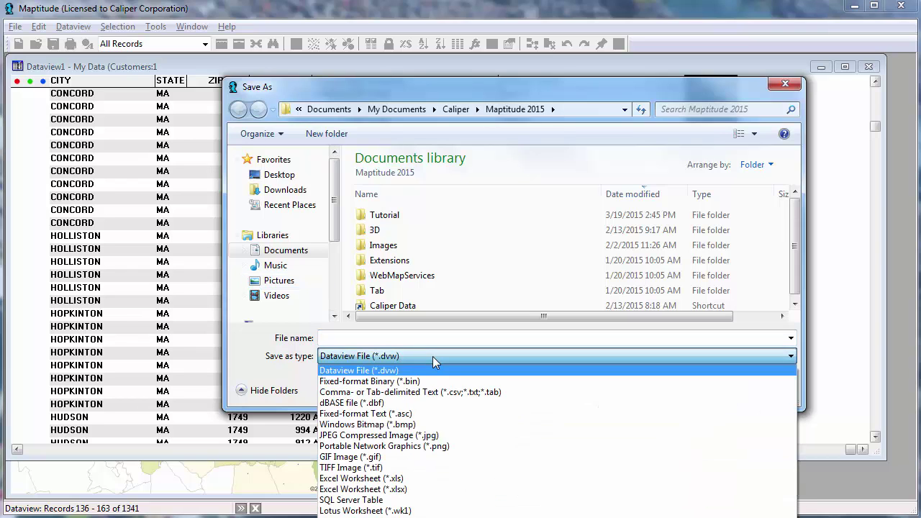
left_click(415, 489)
left_click(394, 336)
type("Company Data with Closest Store")
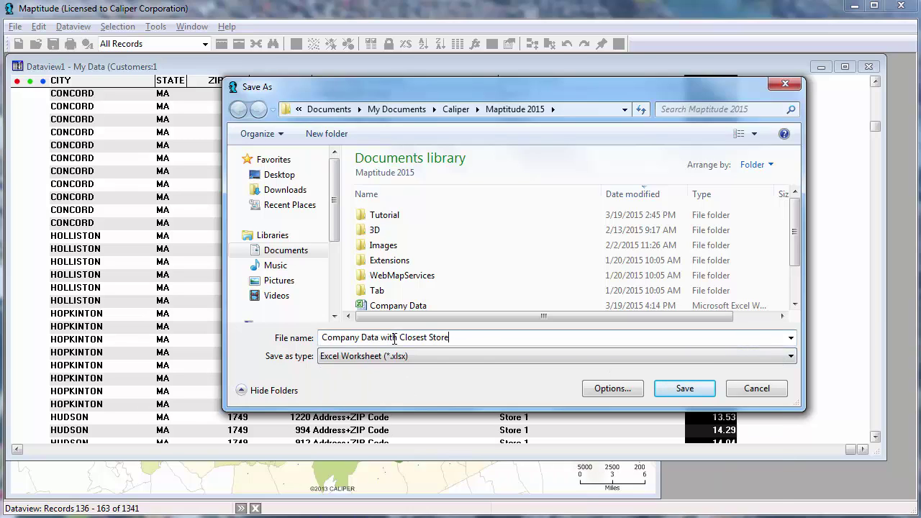
left_click(691, 386)
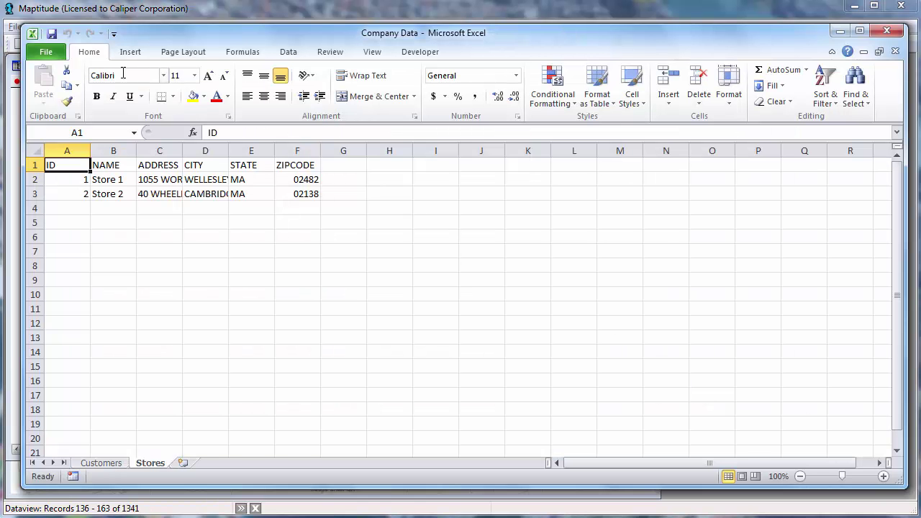
Switch to Excel, open the Company Data with Closest Store workbook to check the new columns, and close Excel.
left_click(51, 60)
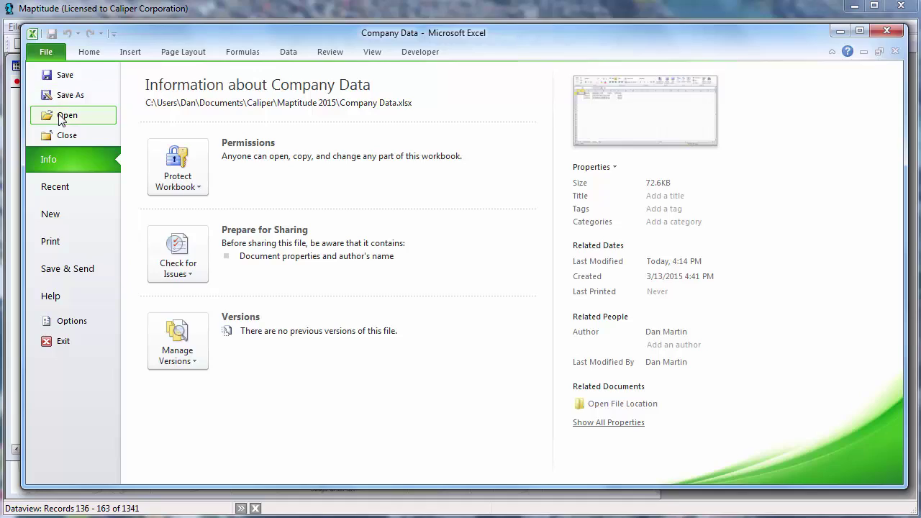
left_click(61, 115)
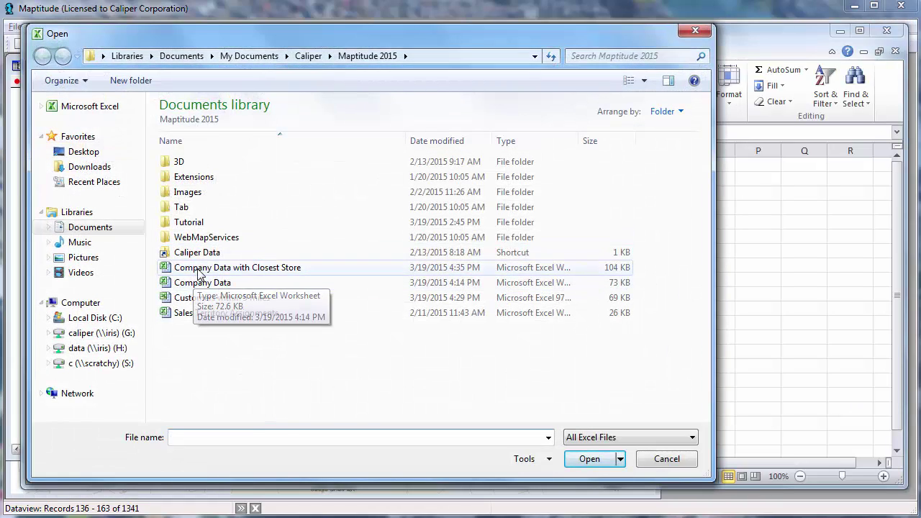
left_click(199, 268)
double_click(200, 268)
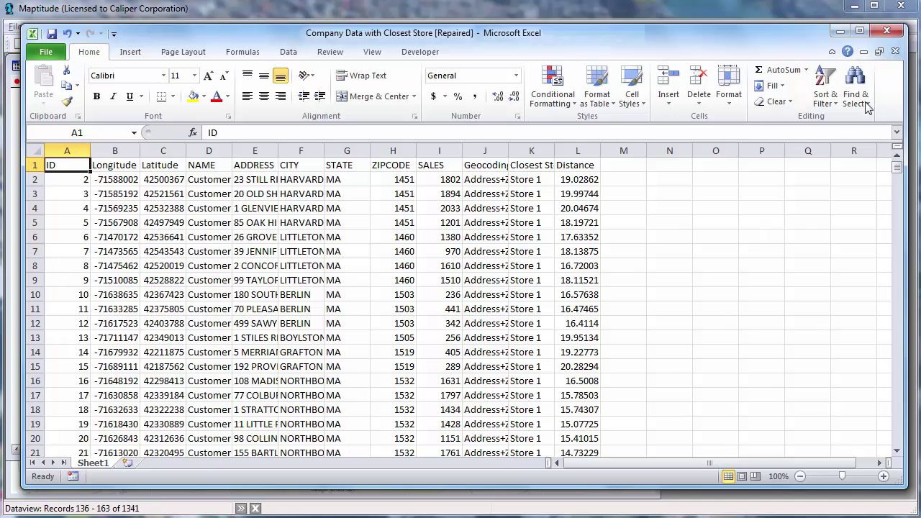
left_click(888, 34)
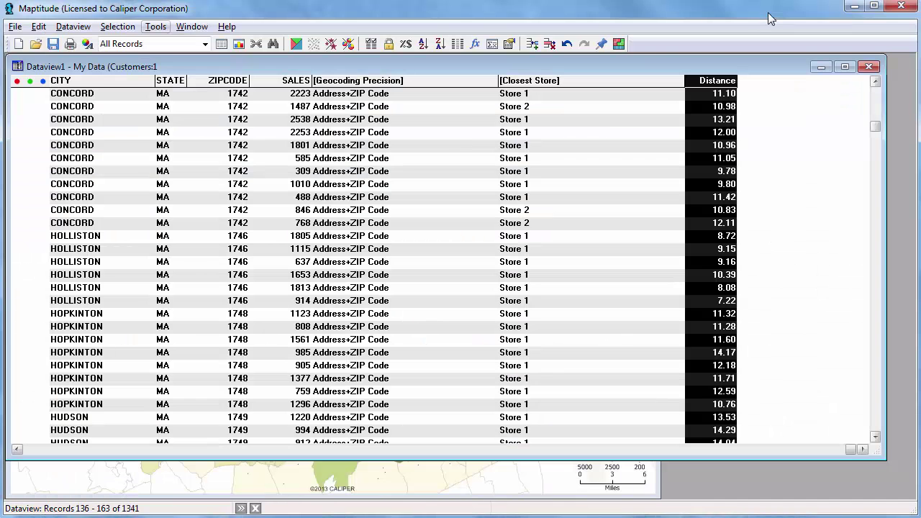
Close the customers dataview and delete the circle drawn around the store near Framingham on the map.
left_click(869, 66)
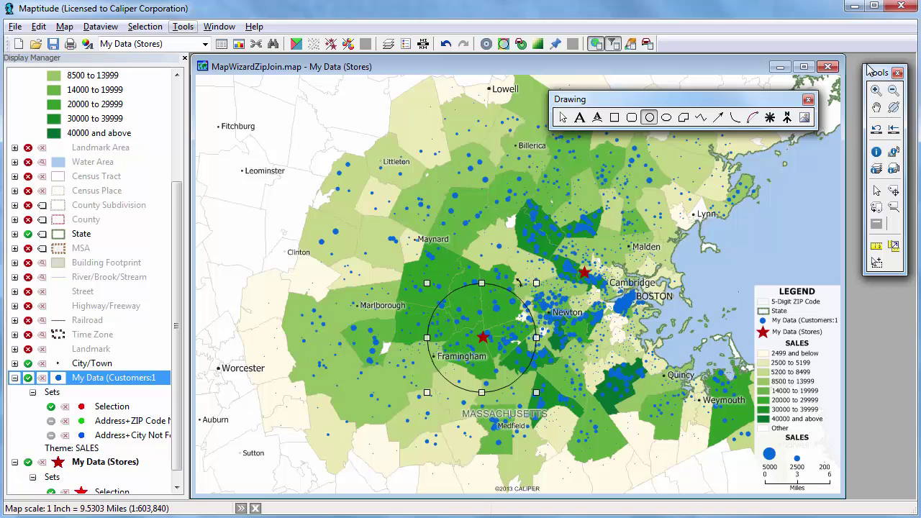
left_click(562, 117)
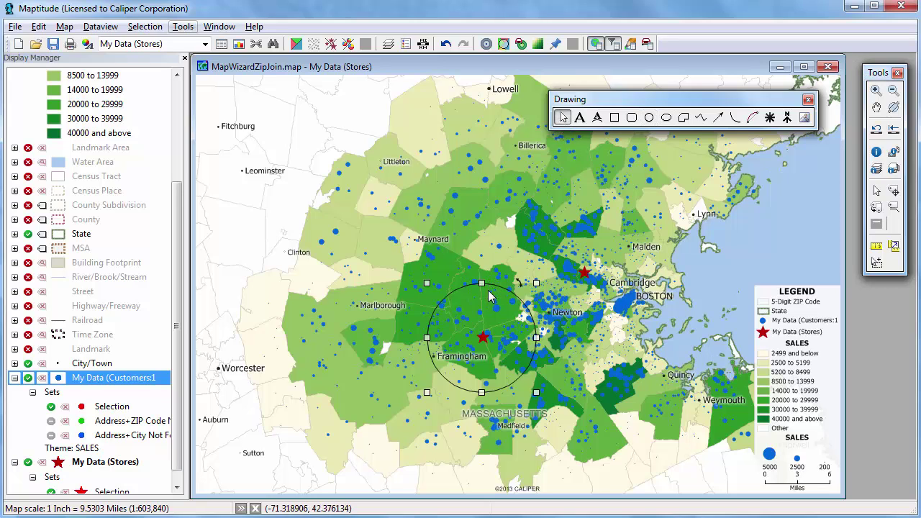
key("Delete")
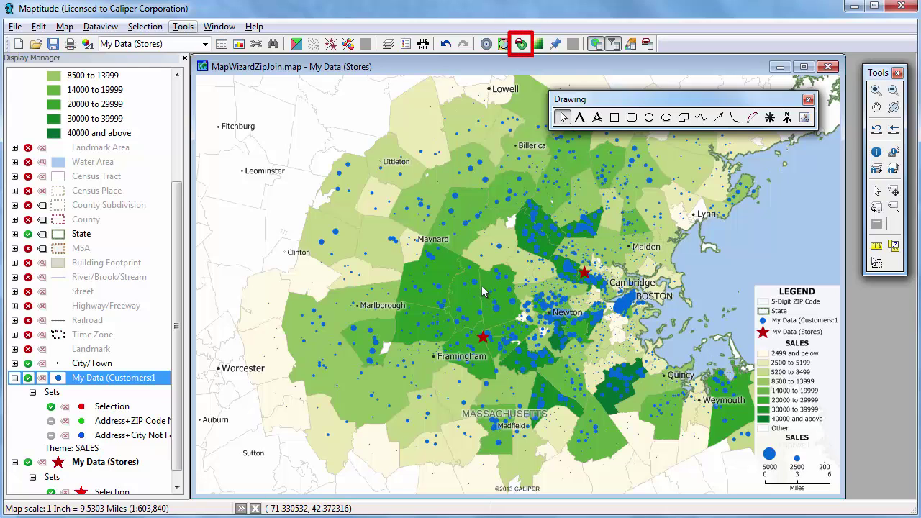
Set up drive-time rings around all features of the My Data (Stores) layer with 3 rings of 10 minutes.
left_click(521, 44)
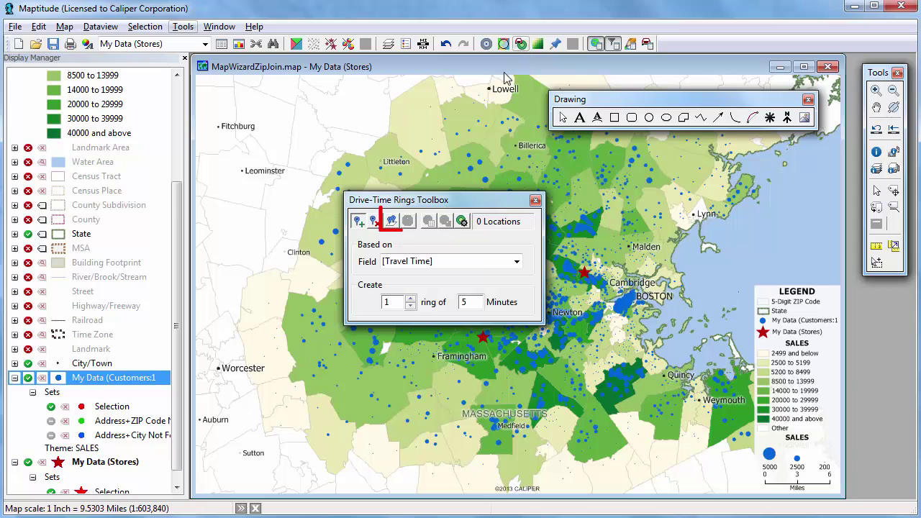
left_click(392, 220)
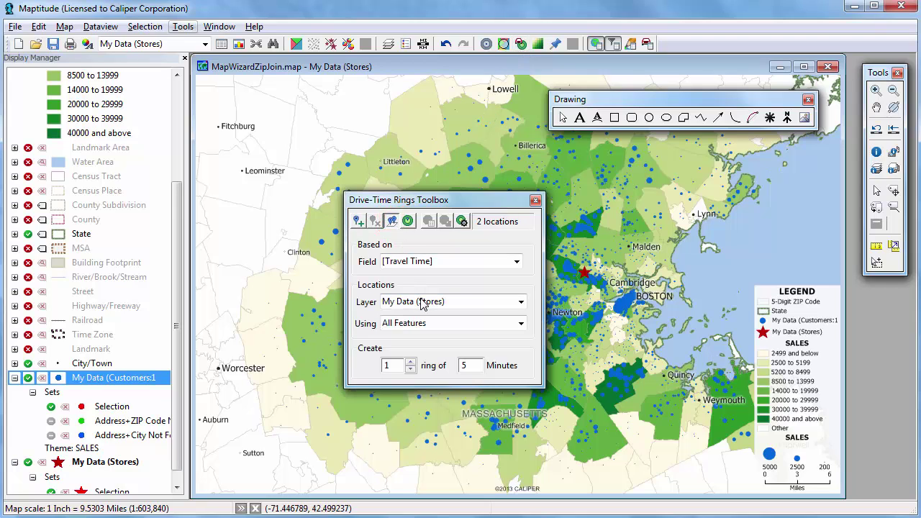
left_click(410, 362)
left_click(410, 362)
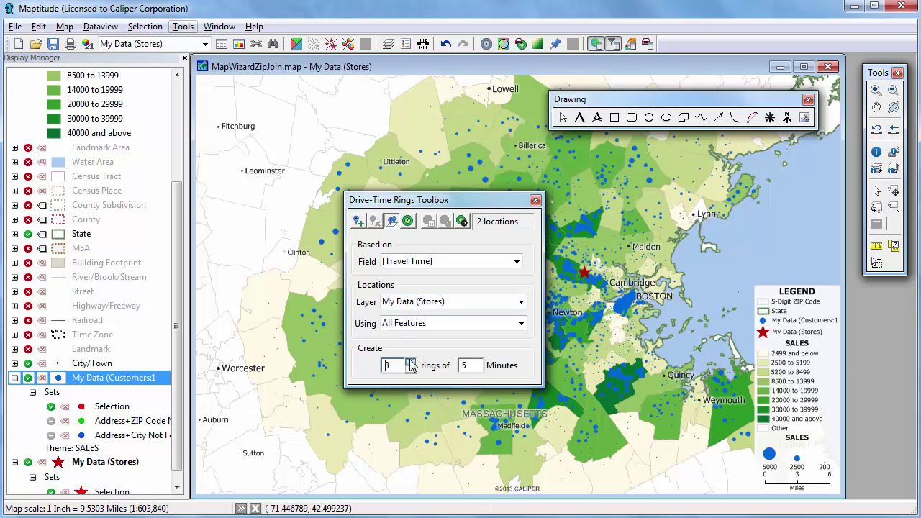
double_click(463, 366)
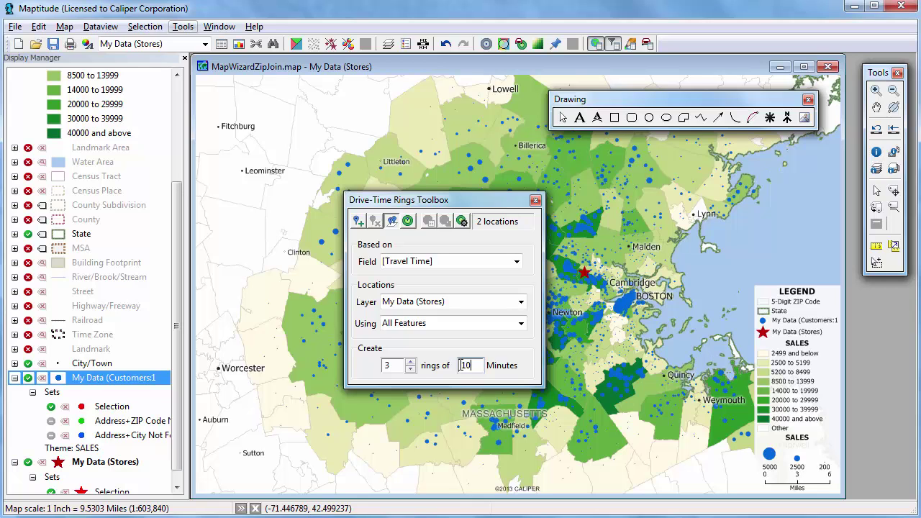
Configure the demographics to count features in the My Data (Customers:1 layer and sum SALES, and create the drive-time rings.
left_click(462, 221)
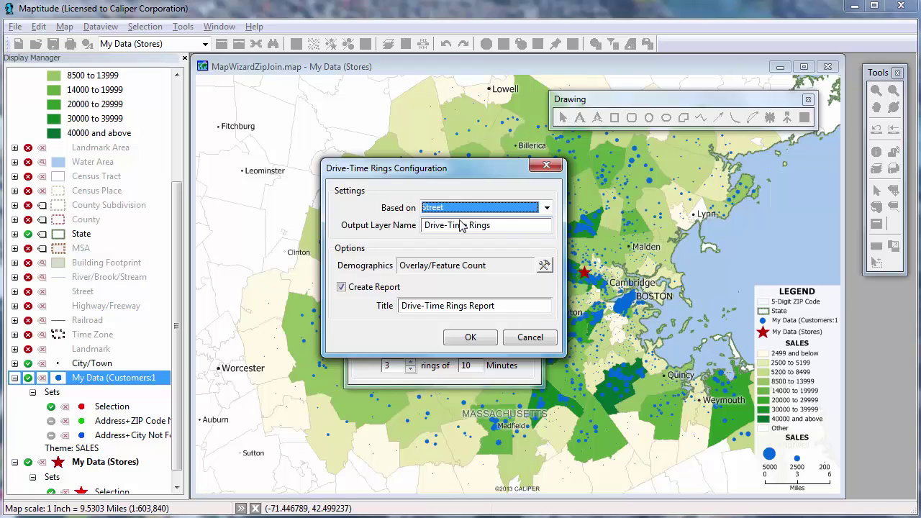
left_click(546, 265)
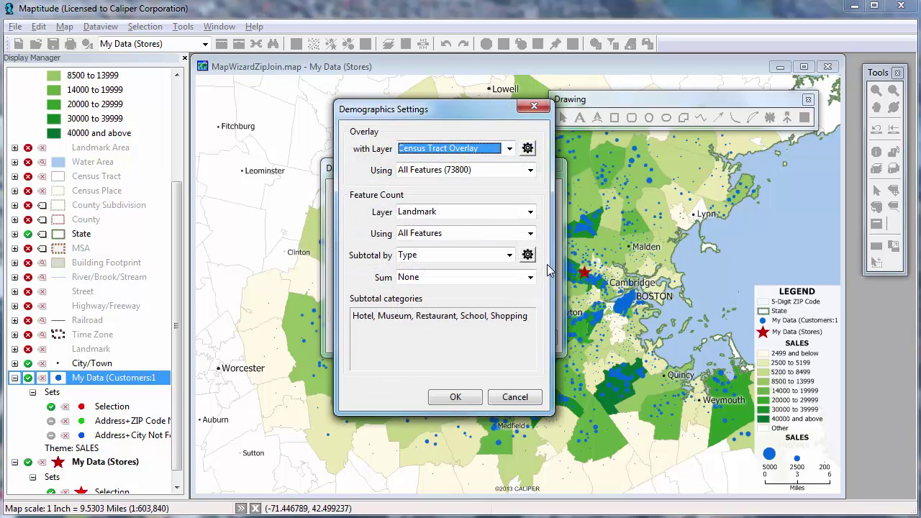
left_click(530, 212)
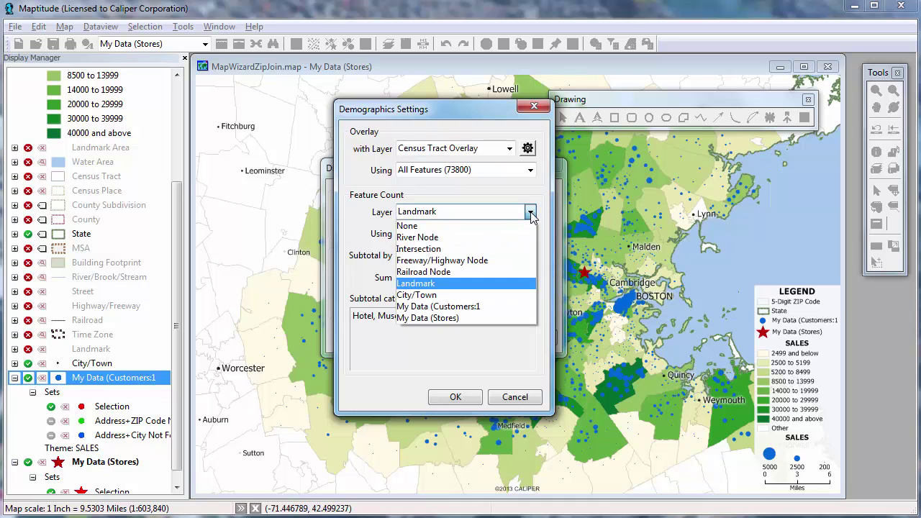
left_click(487, 304)
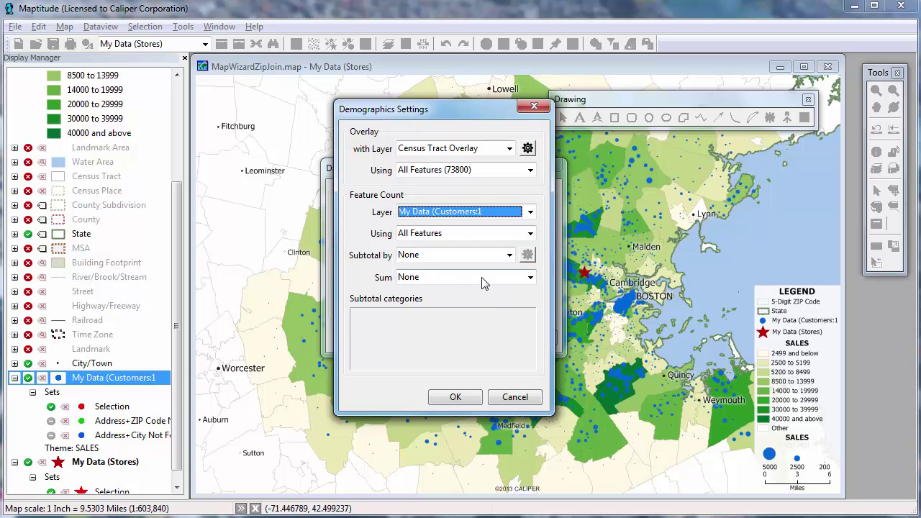
left_click(481, 277)
left_click(478, 314)
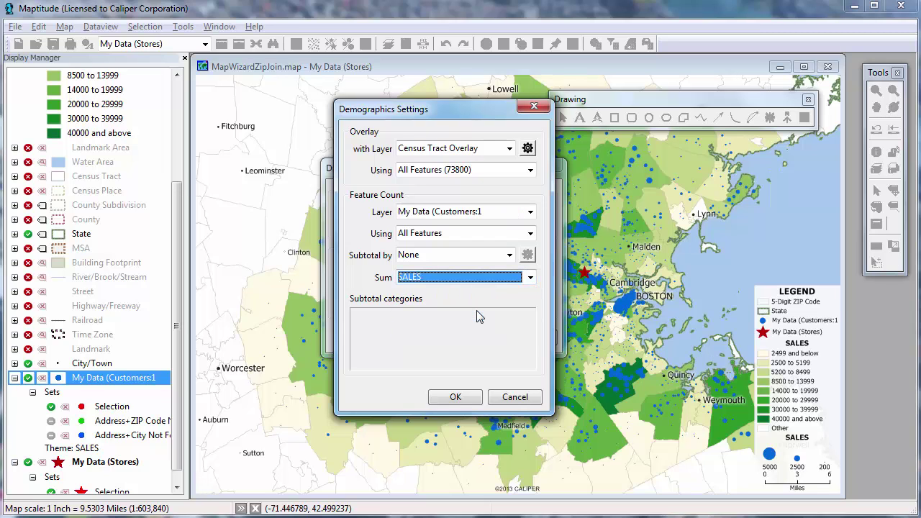
left_click(455, 398)
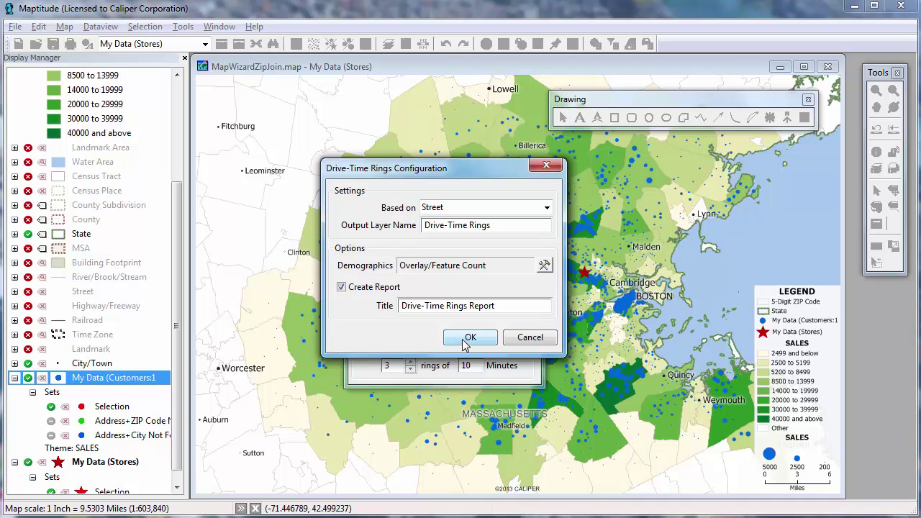
left_click(464, 344)
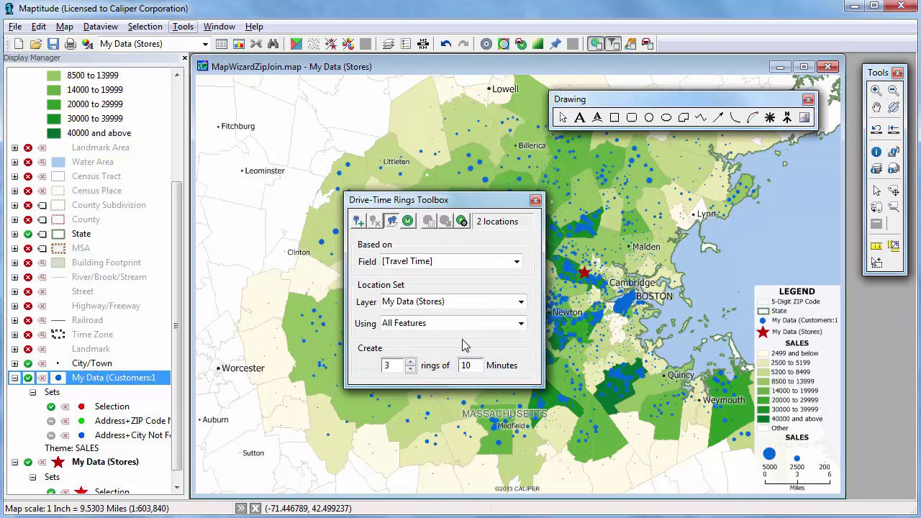
left_click(408, 221)
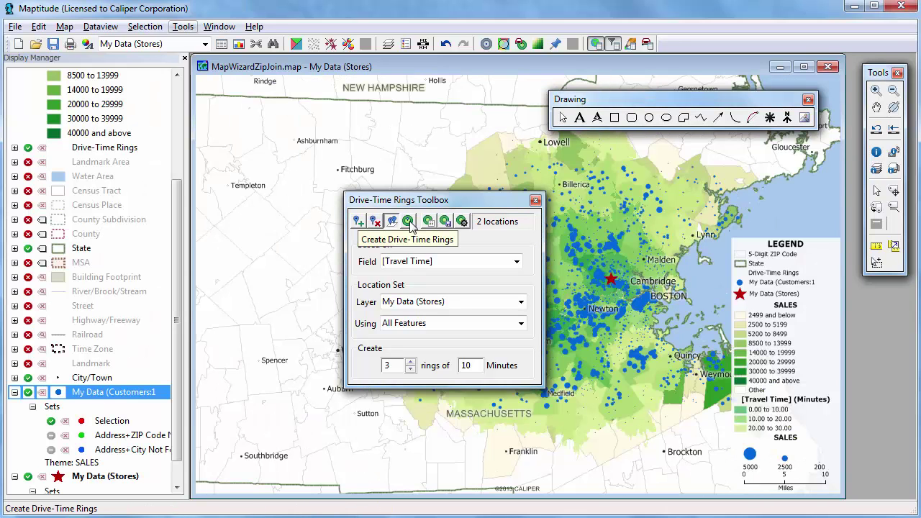
left_click(409, 222)
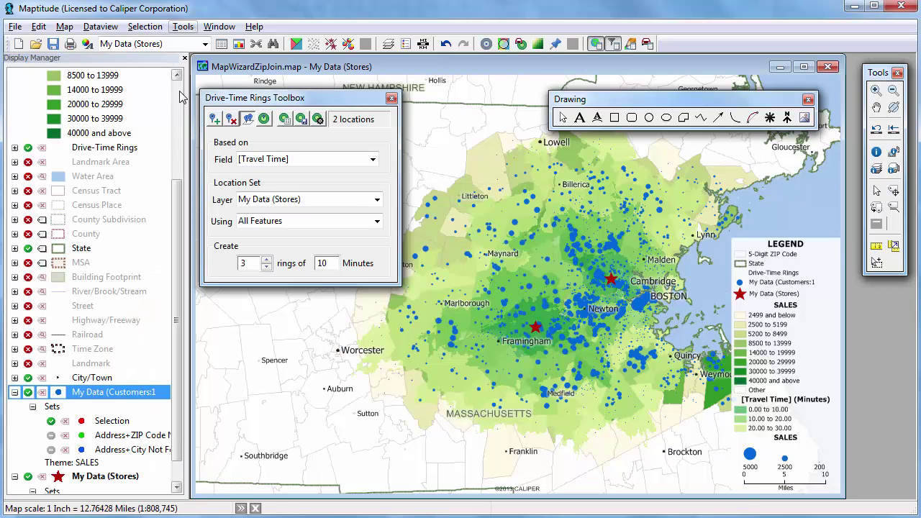
Hide the 5-Digit ZIP Code layer and show the Water Area and Street layers on the map.
left_click(180, 95)
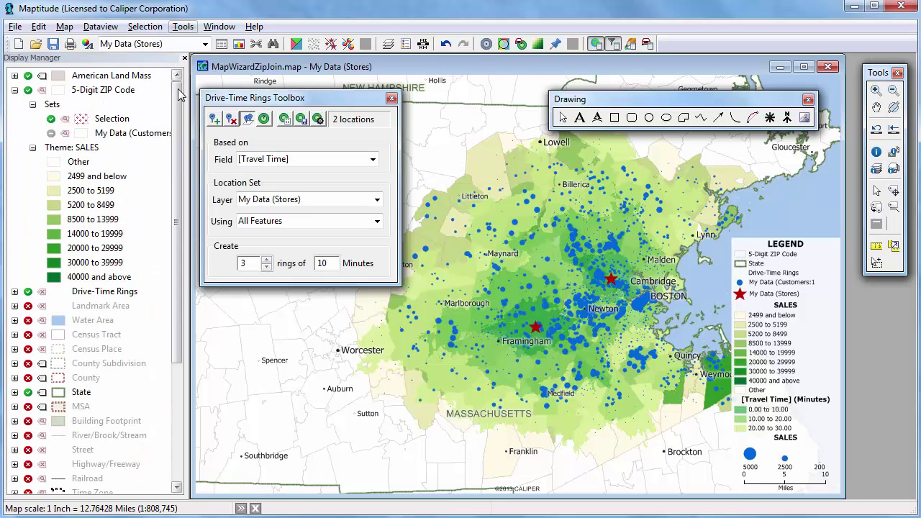
left_click(14, 90)
left_click(27, 90)
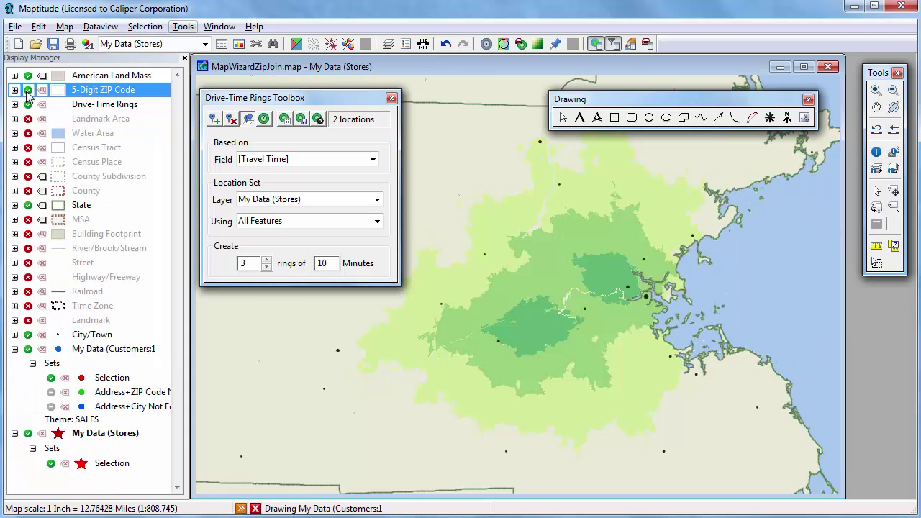
left_click(27, 133)
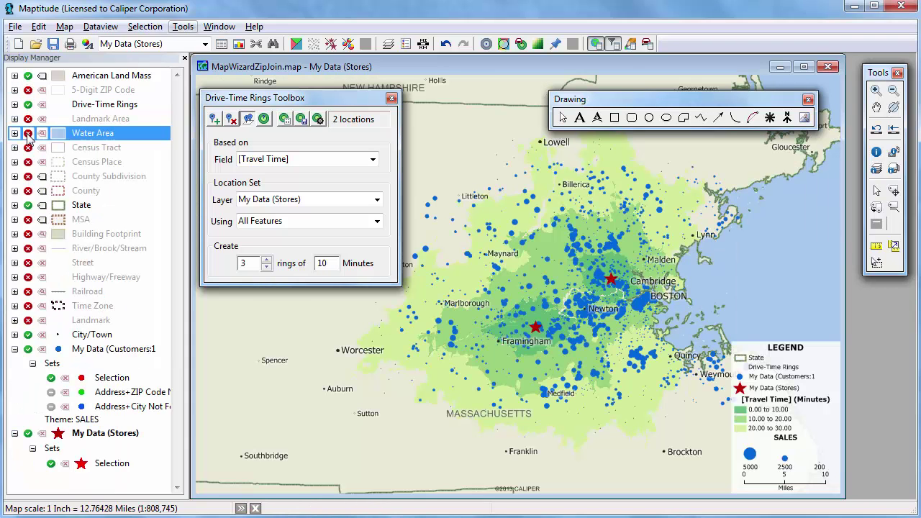
left_click(27, 262)
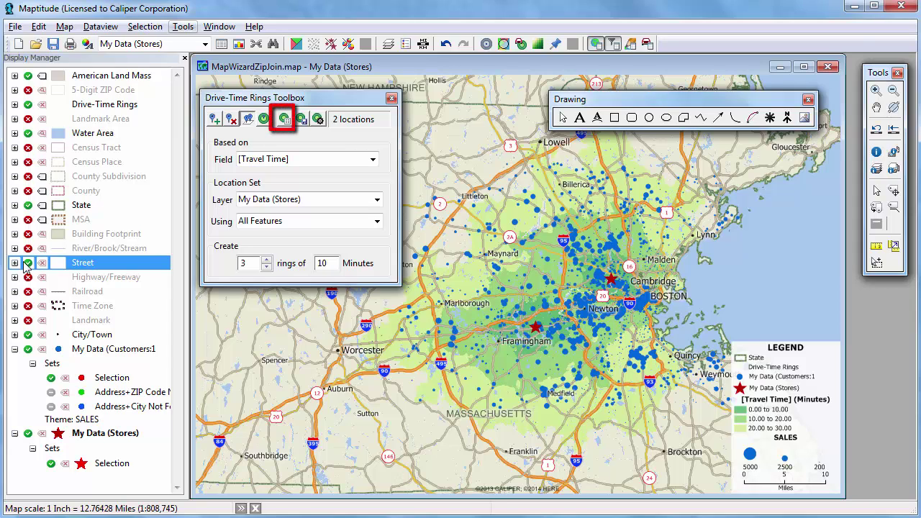
Generate the Drive-Time Rings Report and look through its demographic and customer sales tables.
left_click(285, 120)
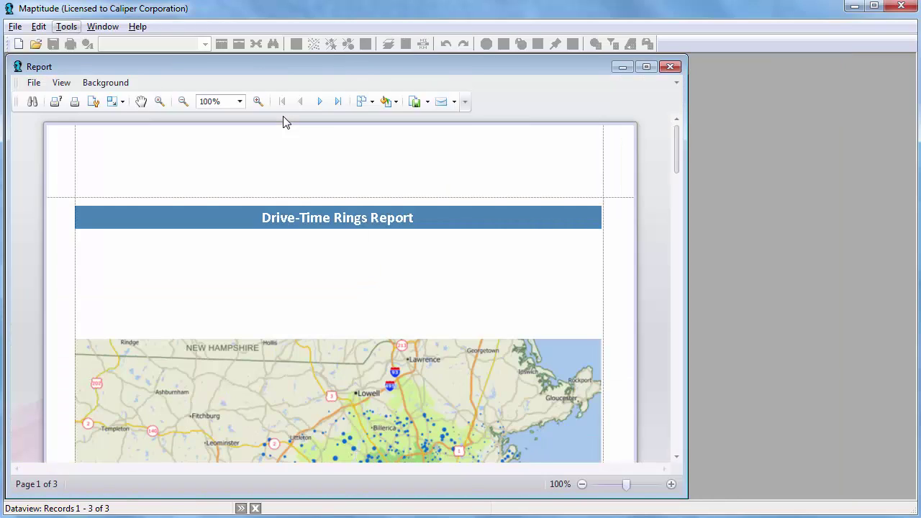
left_click_drag(681, 140, 674, 251)
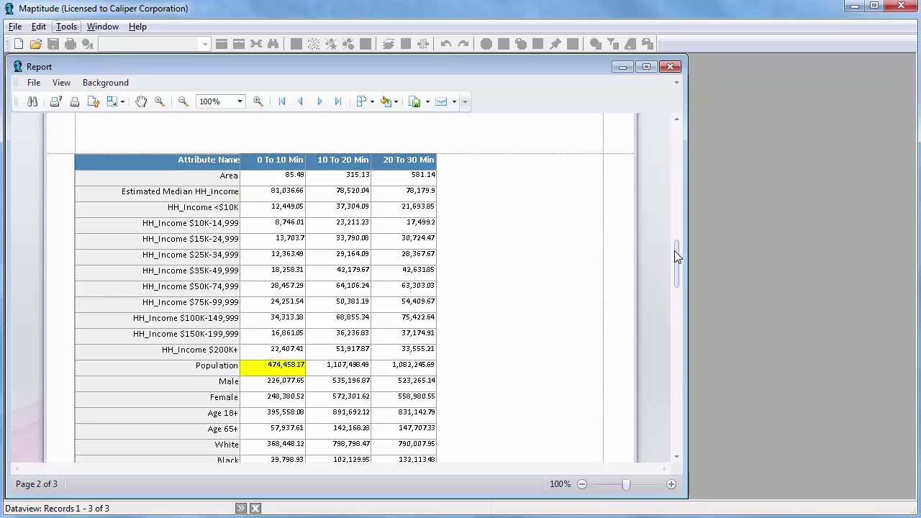
left_click_drag(674, 250, 677, 357)
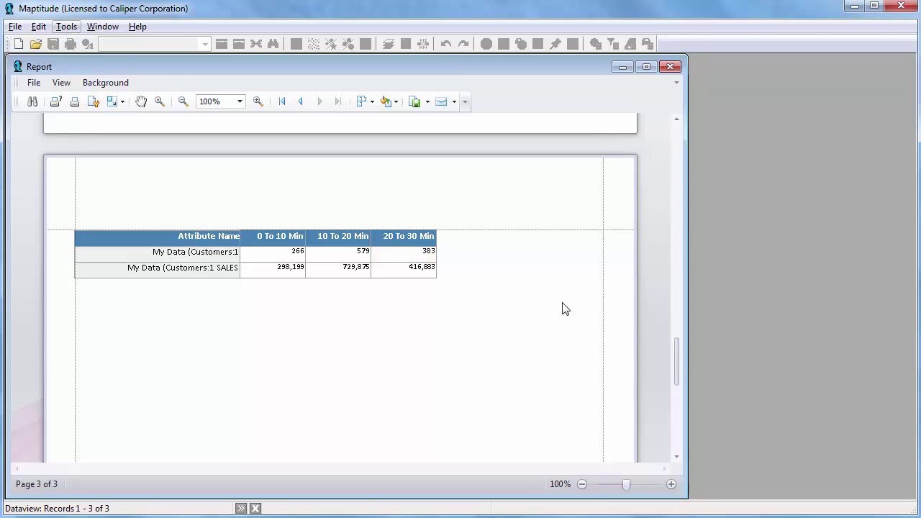
Export the report as an XLSX file named Bands Report - Portrait with the default export options.
left_click(35, 83)
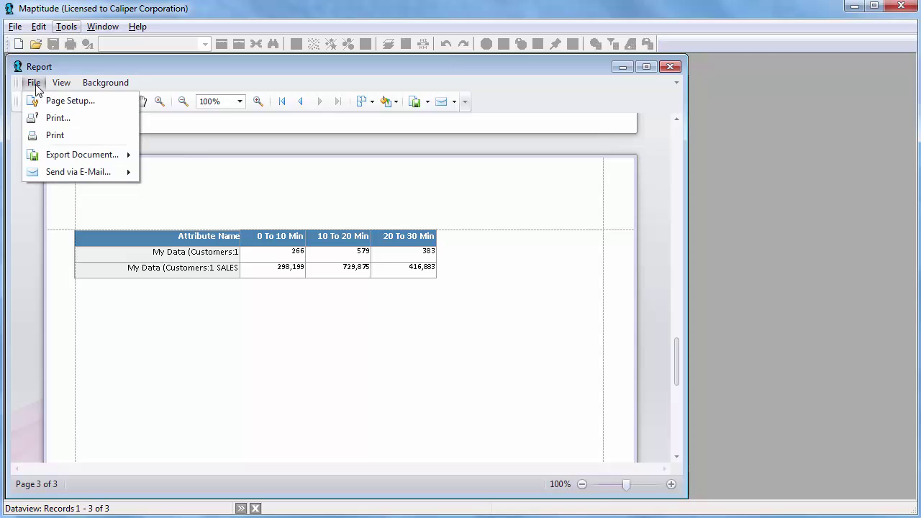
mouse_move(89, 154)
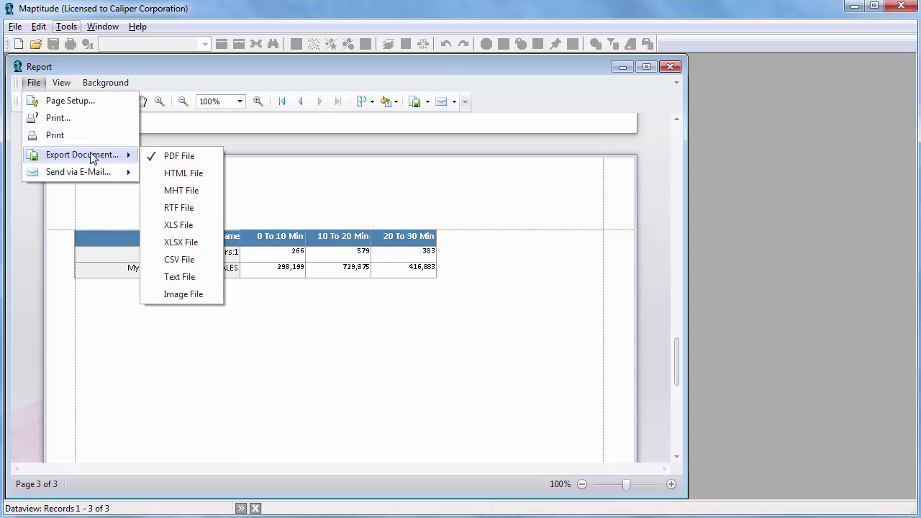
left_click(189, 242)
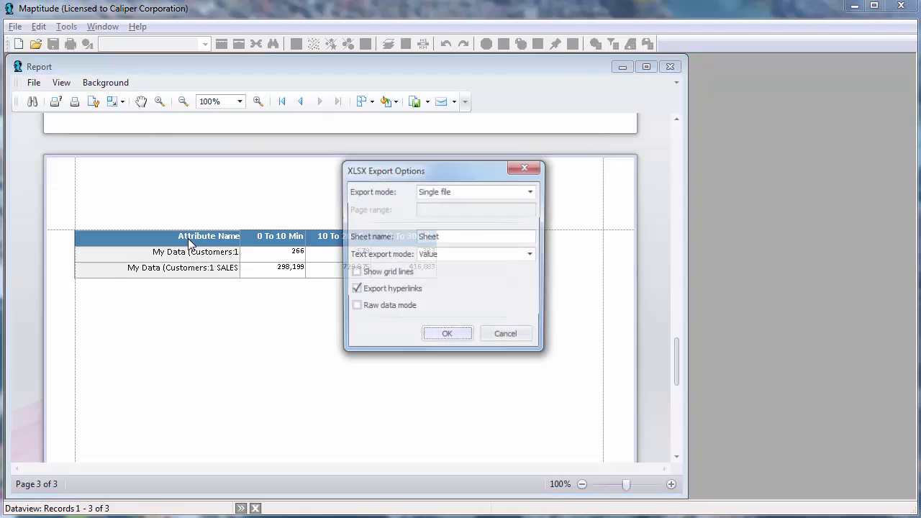
left_click(446, 337)
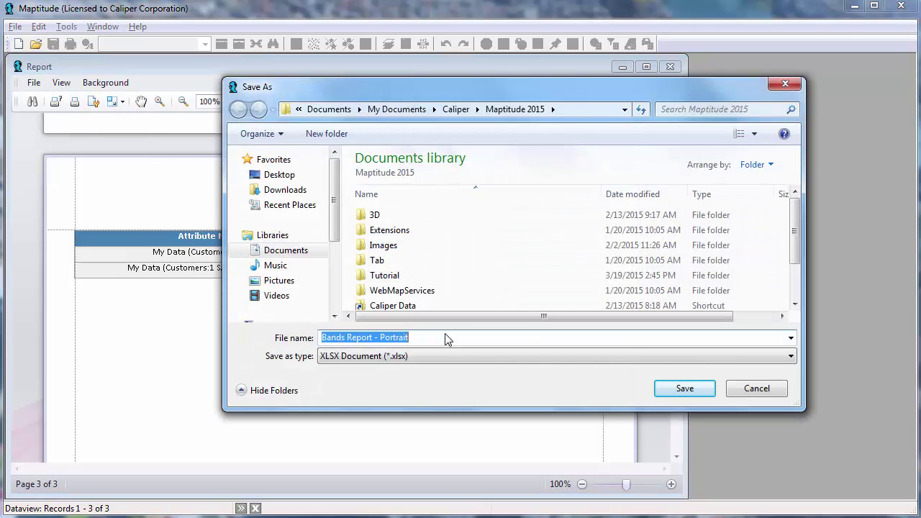
left_click(685, 387)
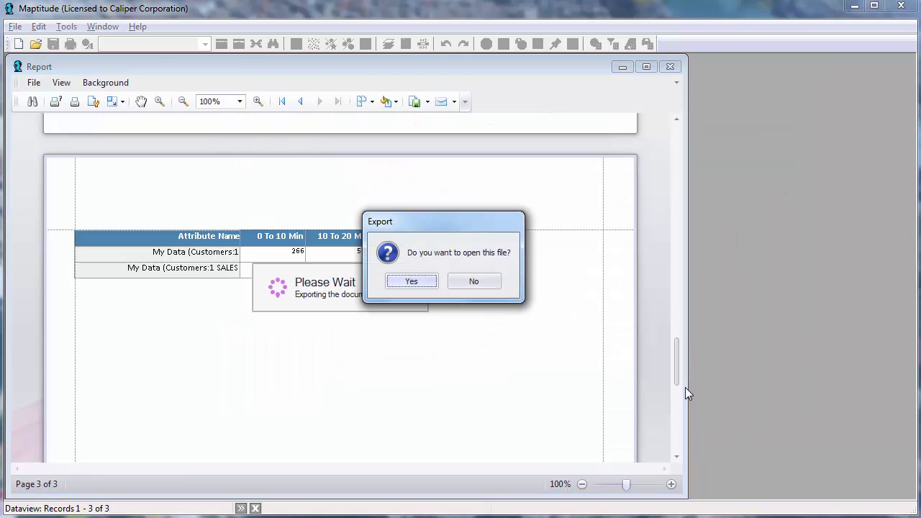
Open the exported report in Excel, look through its tables, and close both open Excel workbooks.
left_click(410, 280)
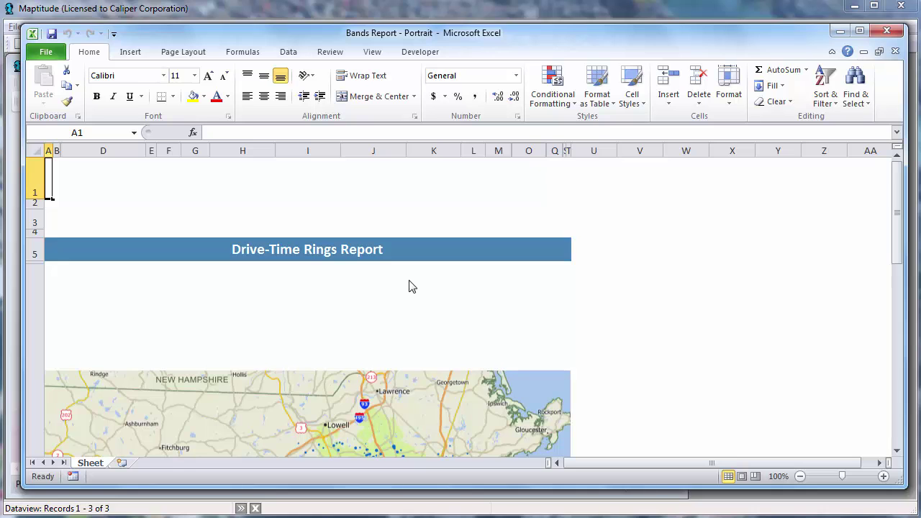
scroll(410, 286, "down", 9)
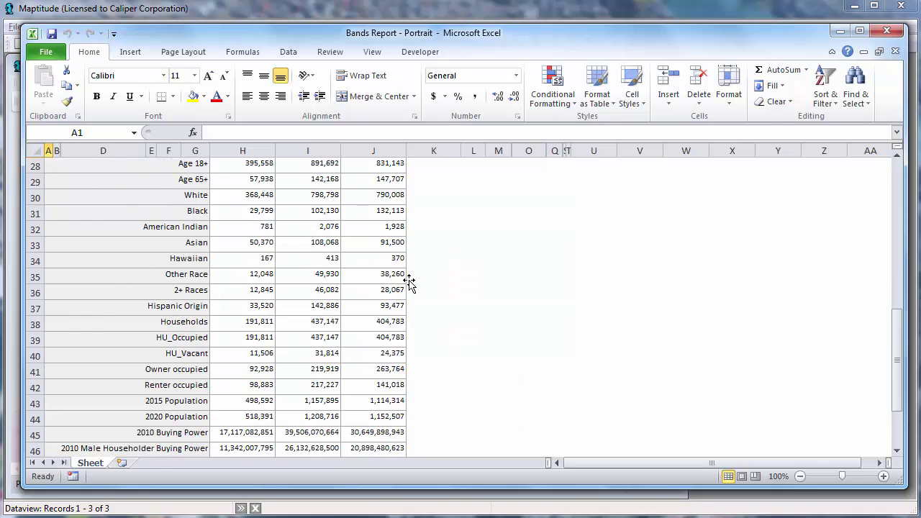
scroll(409, 282, "down", 5)
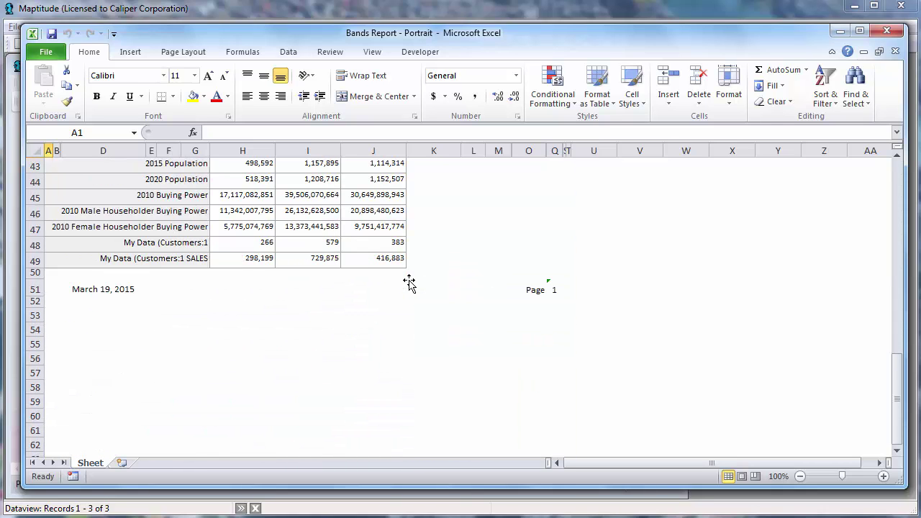
scroll(409, 282, "up", 4)
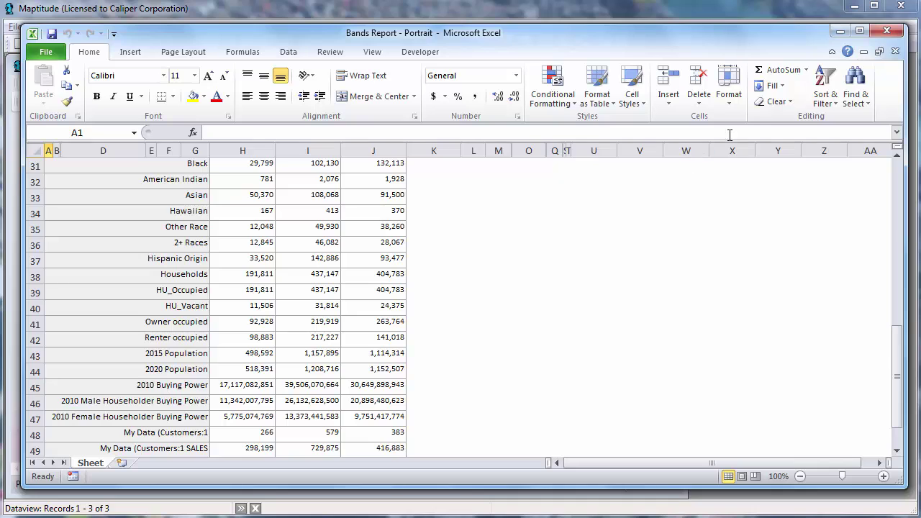
left_click(886, 33)
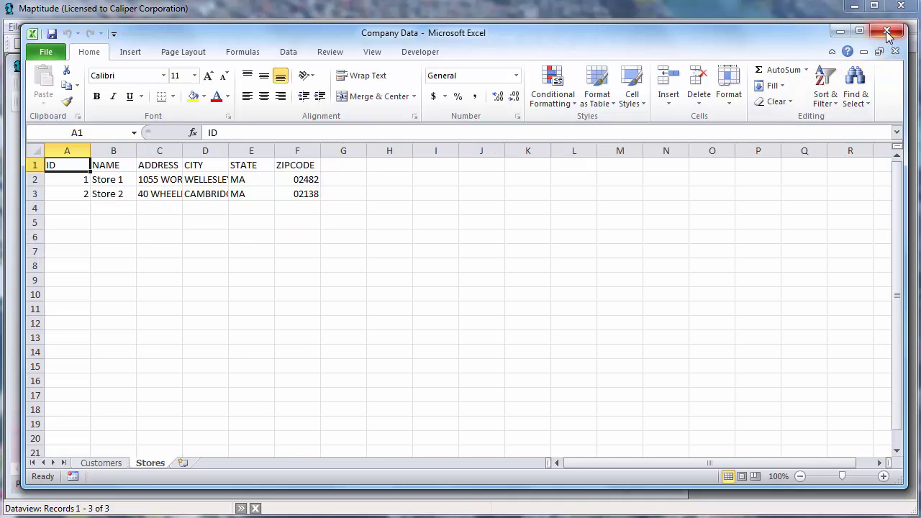
left_click(887, 32)
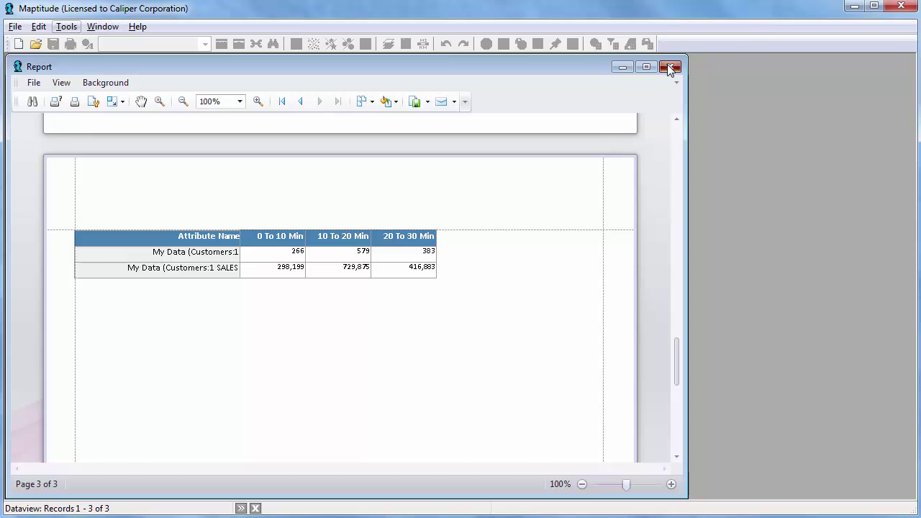
Close the report window and close all remaining maps and dataviews in Maptitude.
left_click(669, 66)
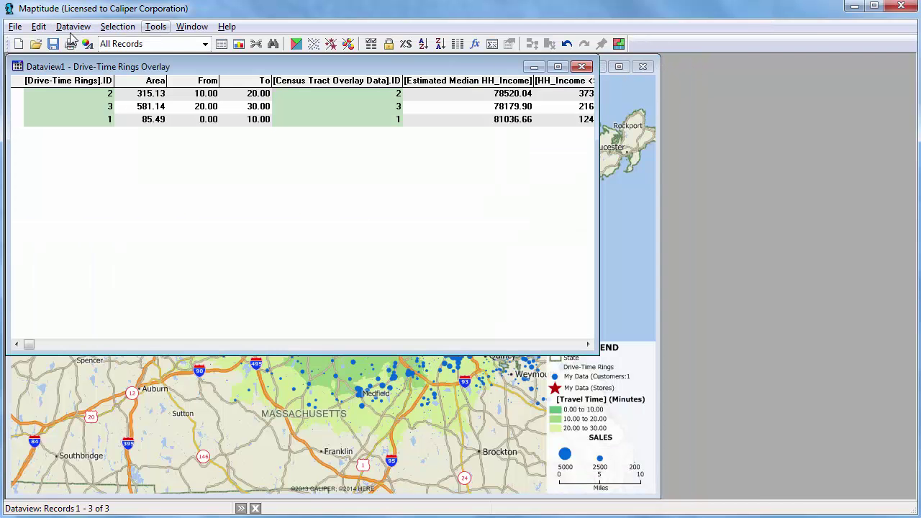
left_click(15, 27)
left_click(39, 97)
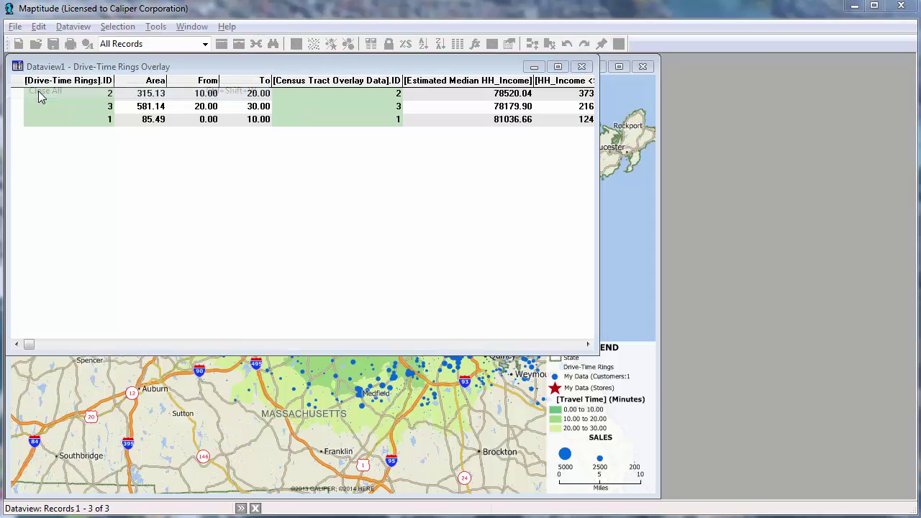
left_click(472, 300)
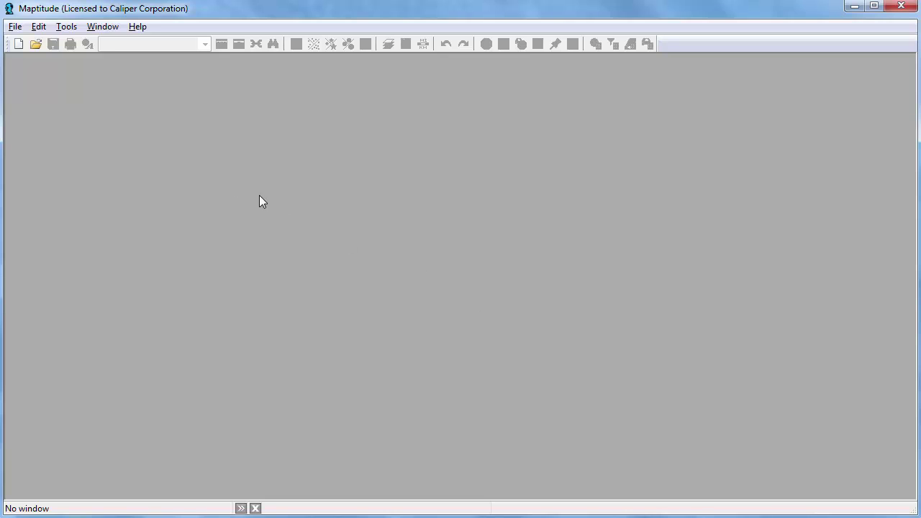
Open Store Map.map and set its shortest-route options to find the best stop order automatically, starting at and returning to the first stop.
left_click(14, 27)
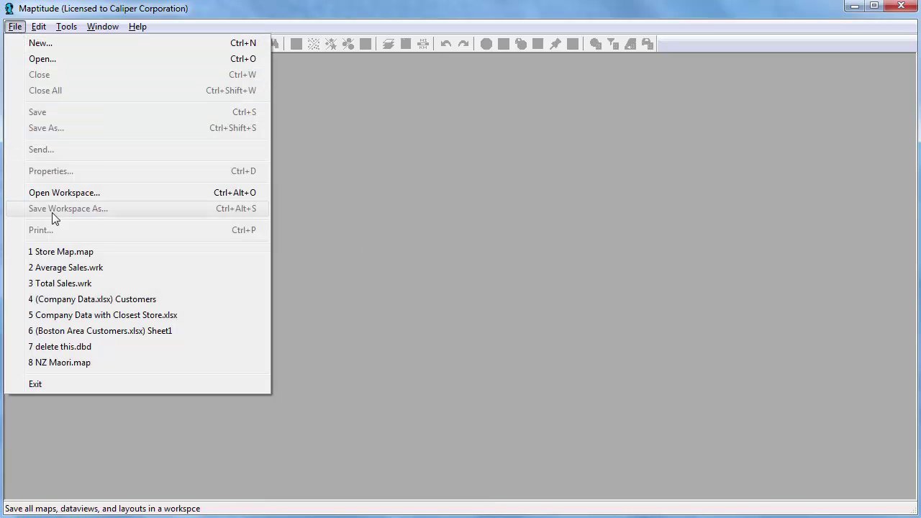
left_click(67, 251)
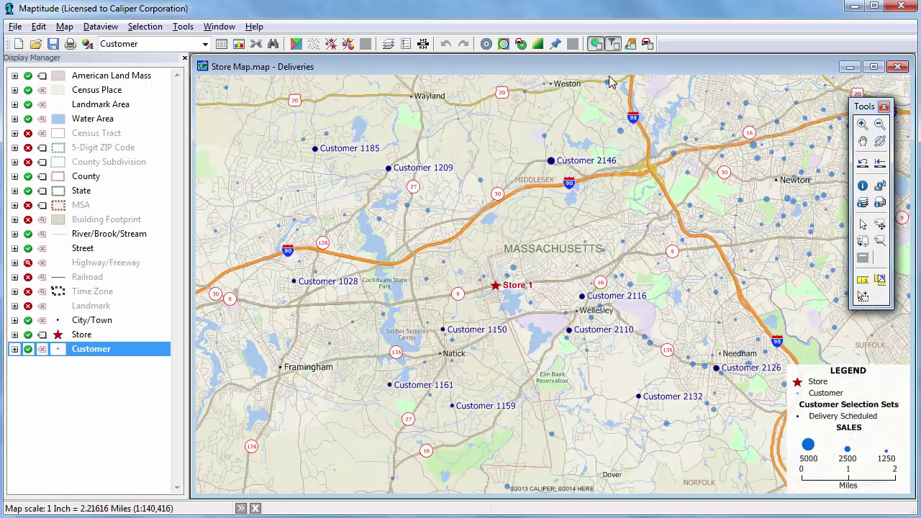
left_click(647, 44)
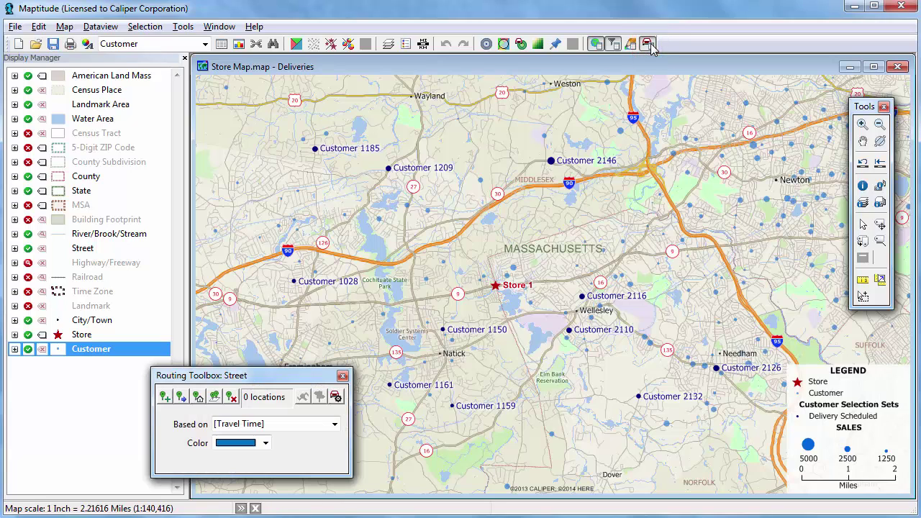
left_click(336, 400)
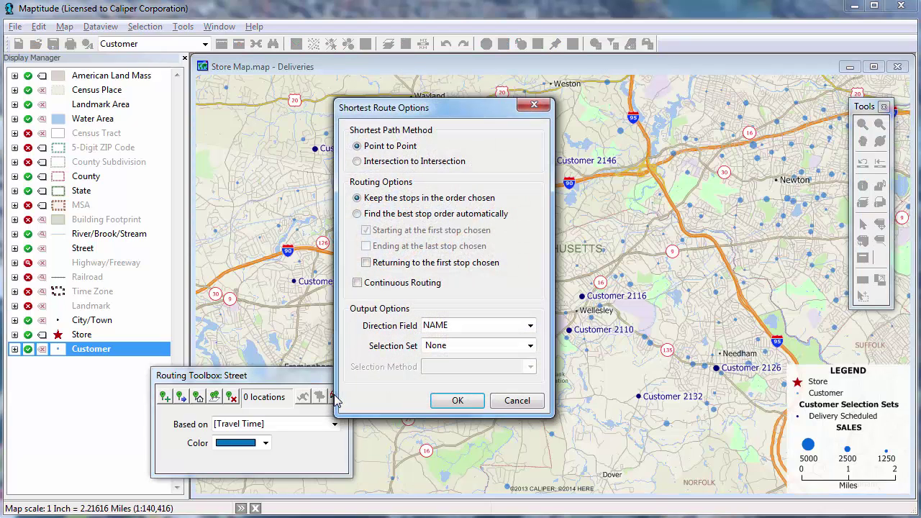
left_click(398, 215)
left_click(401, 264)
left_click(456, 401)
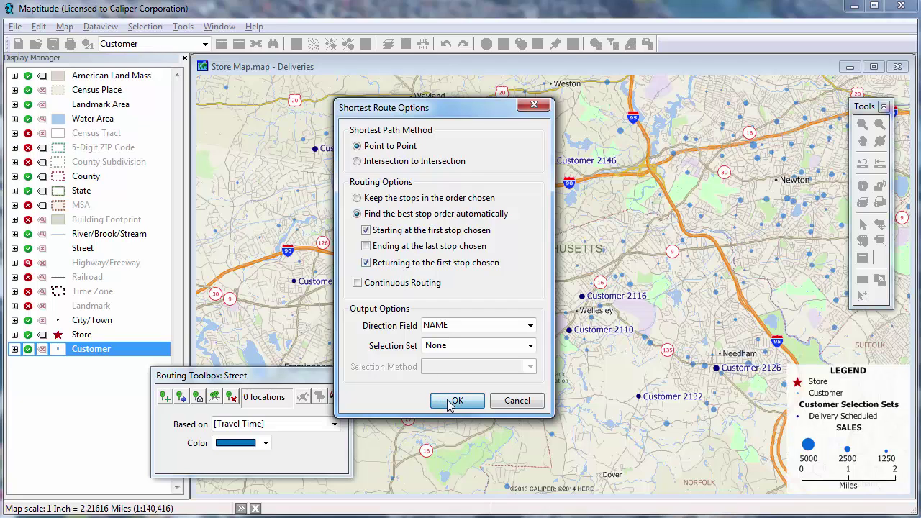
Route from Store 1 by adding it as the first stop, plus the Customer layer's Delivery Scheduled selection set as the remaining stops.
left_click(164, 396)
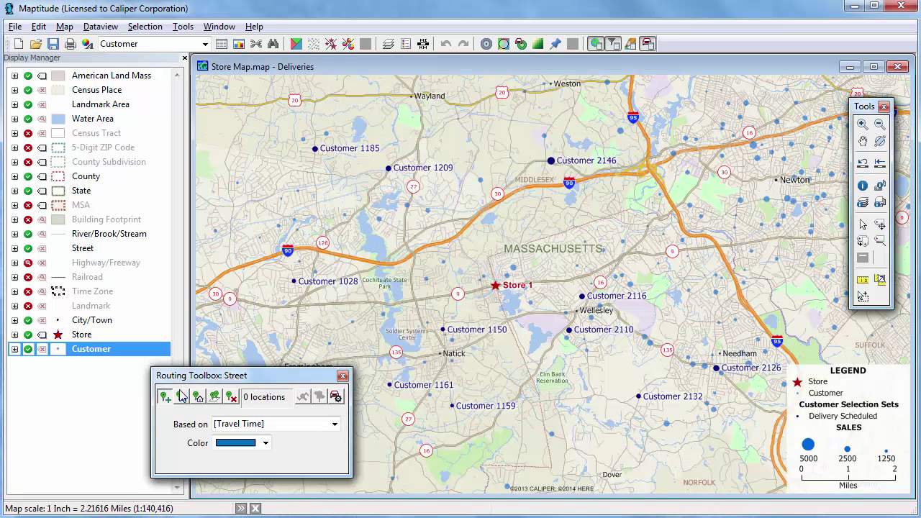
left_click(495, 284)
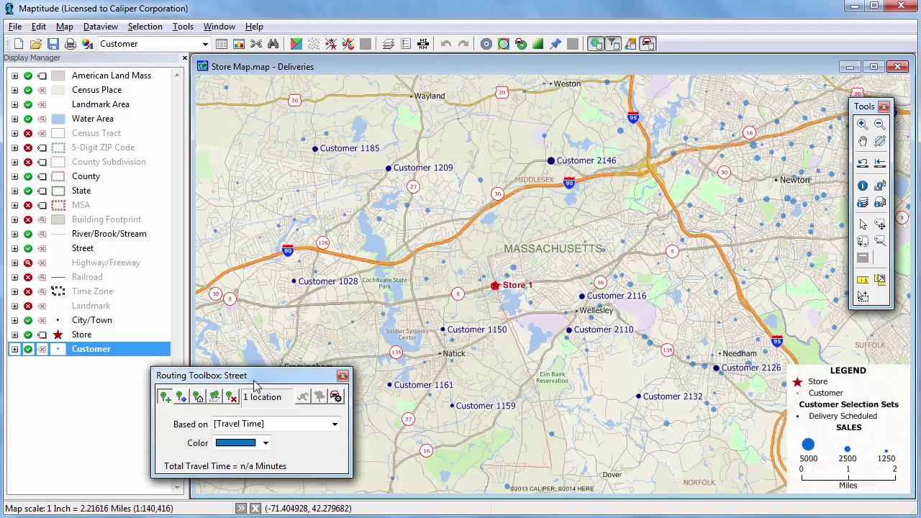
left_click(214, 397)
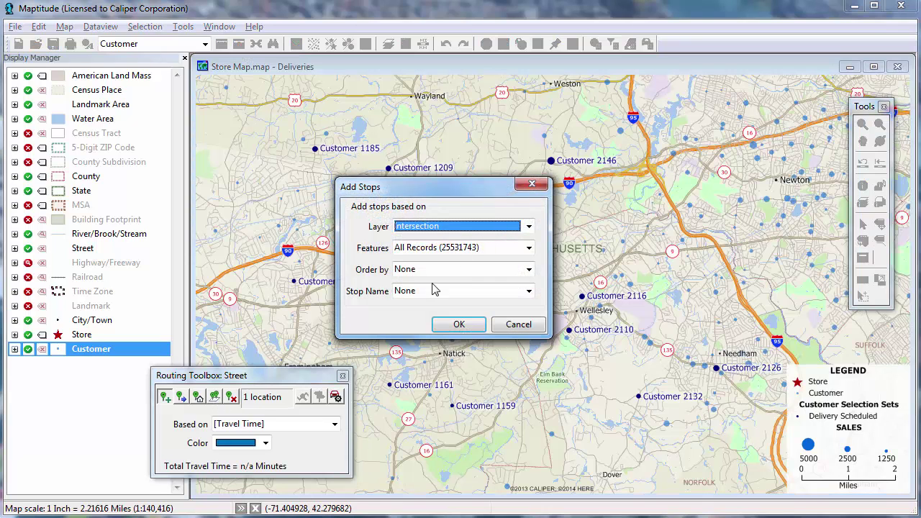
left_click(467, 228)
left_click(432, 321)
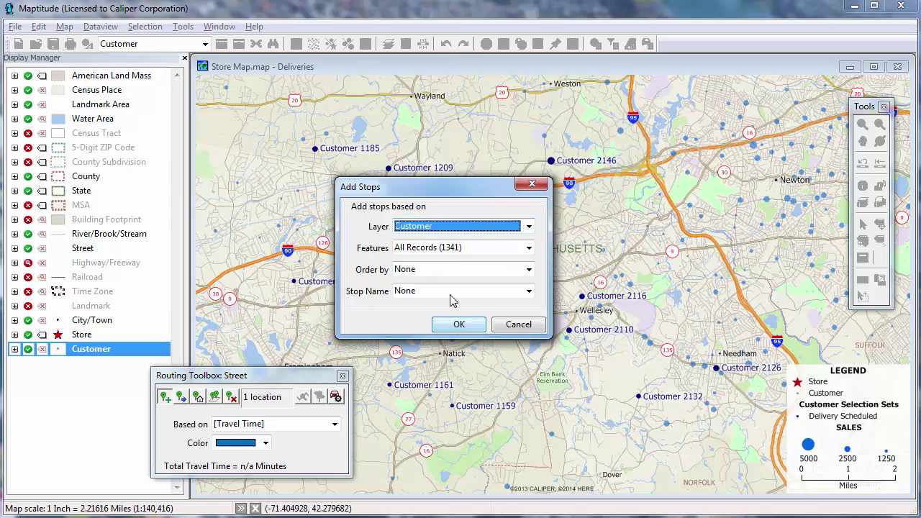
left_click(452, 248)
left_click(453, 273)
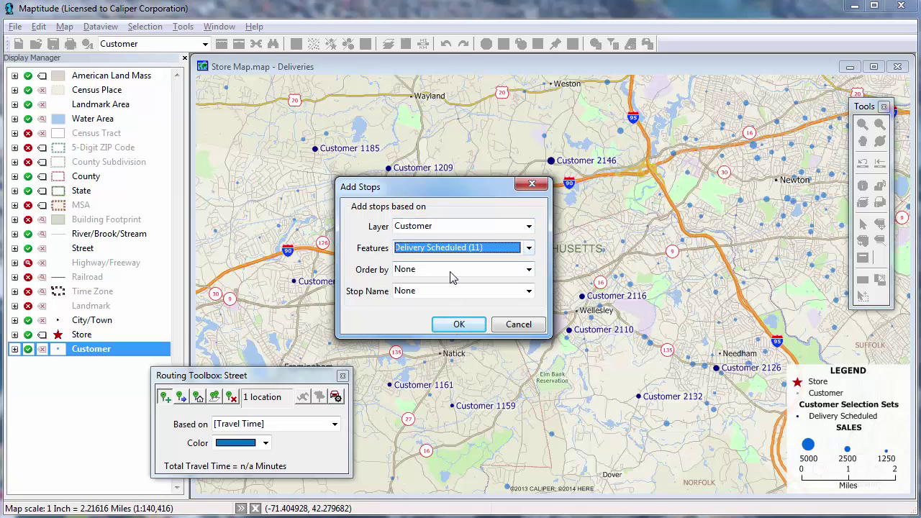
left_click(457, 325)
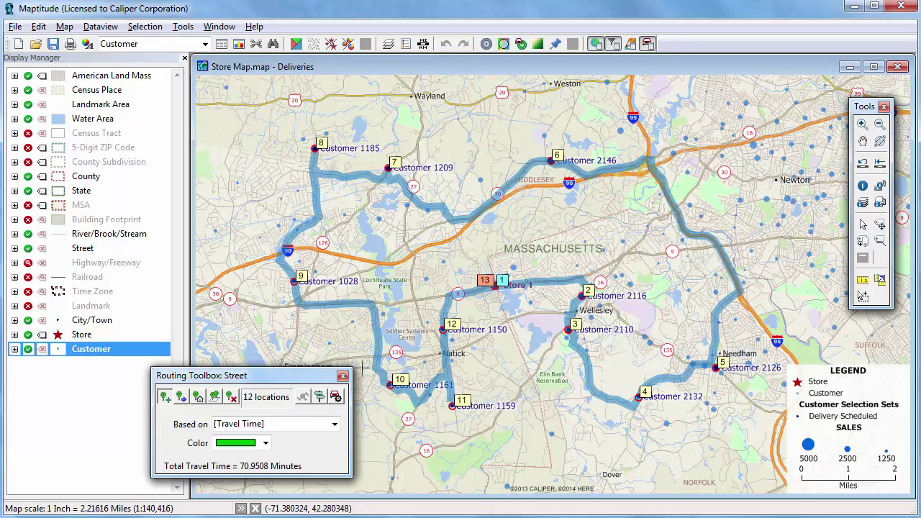
Generate the driving directions for the delivery route and export them to Microsoft Excel.
left_click(321, 397)
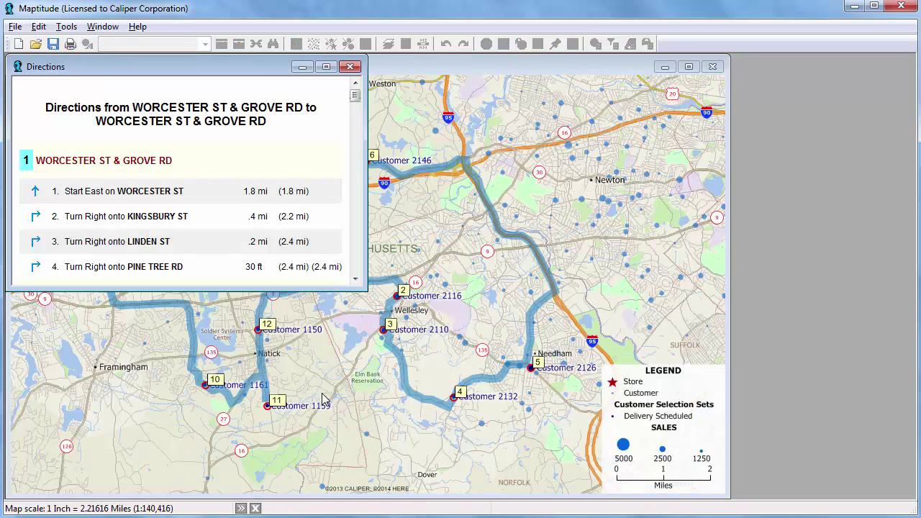
right_click(196, 180)
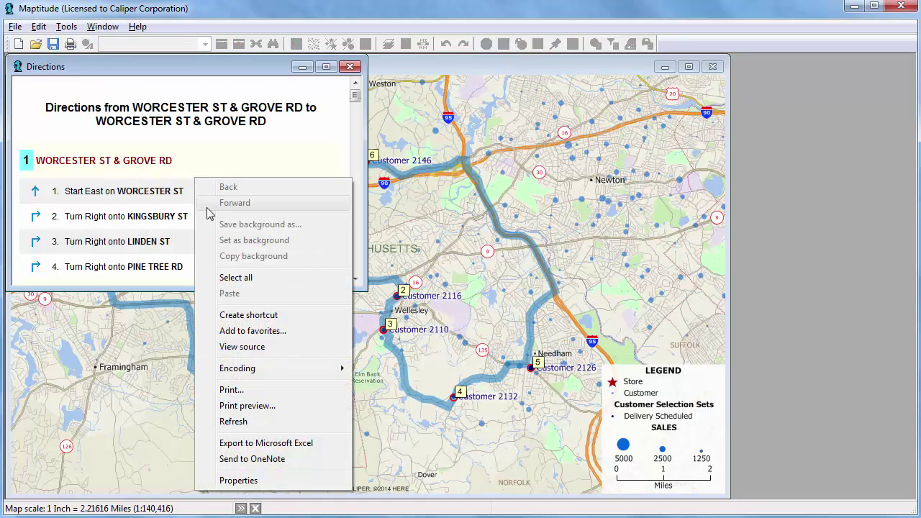
left_click(280, 443)
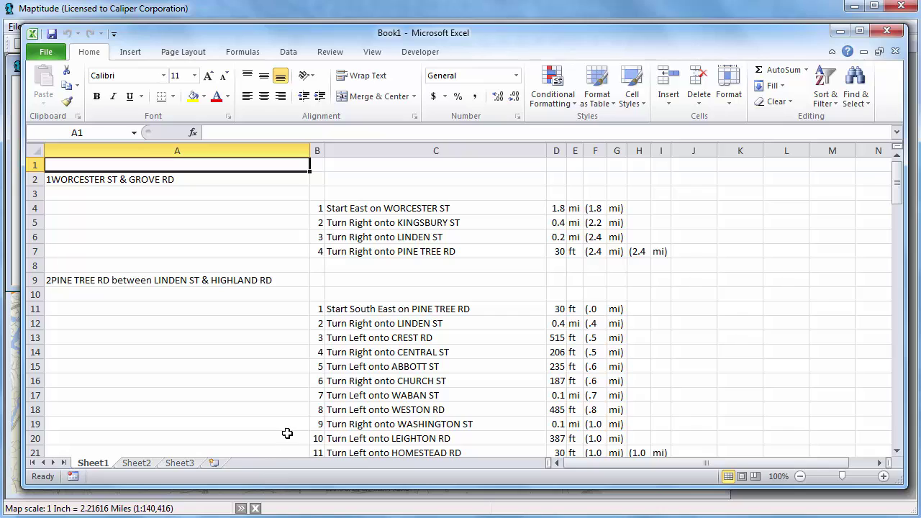
Look through the exported turn-by-turn directions to the last stop and close the Excel workbook without saving.
scroll(498, 302, "down", 14)
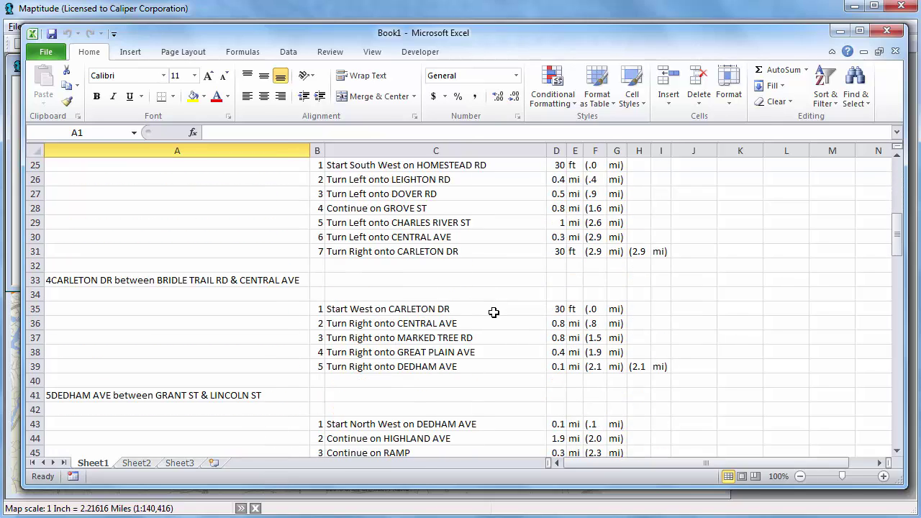
scroll(493, 314, "down", 16)
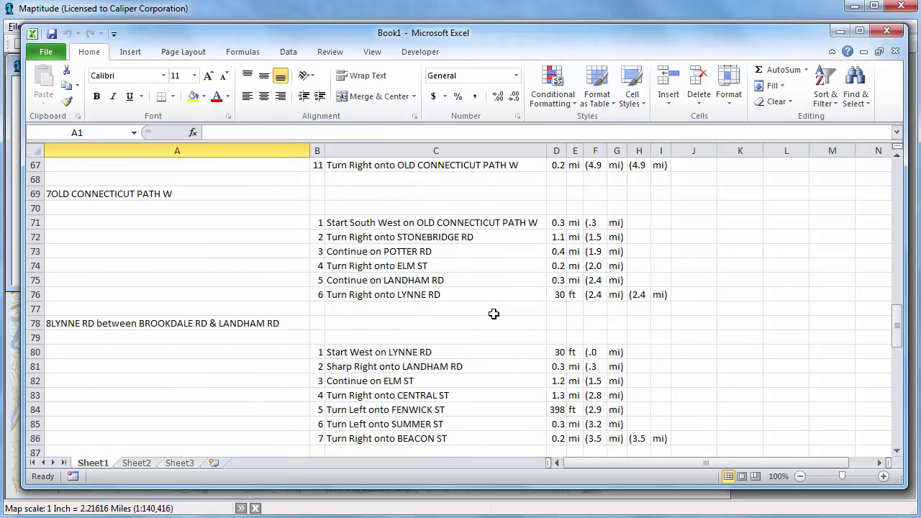
scroll(493, 313, "down", 10)
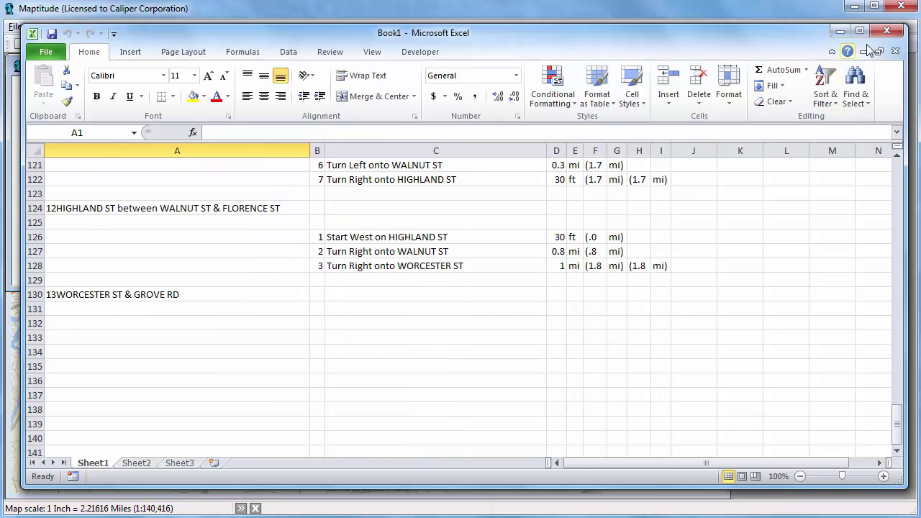
left_click(886, 30)
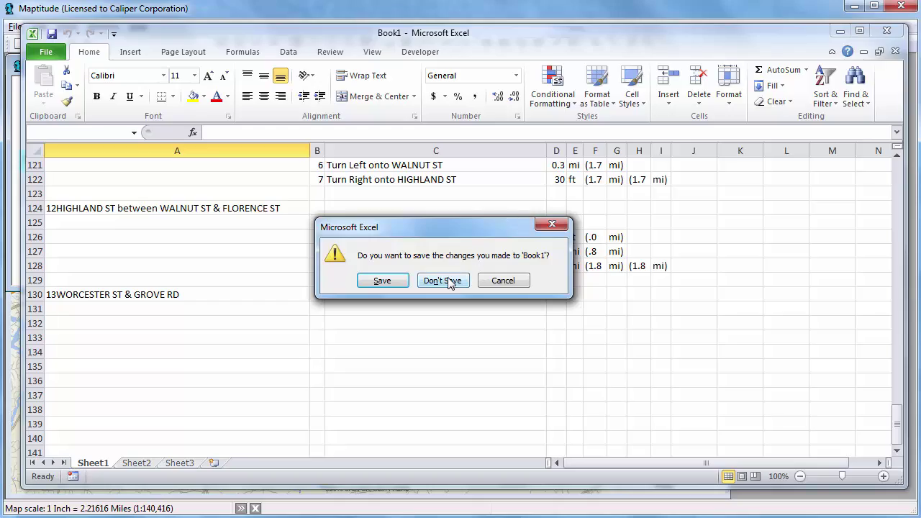
left_click(450, 279)
Close the directions and the store map in Maptitude without saving any changes.
left_click(15, 27)
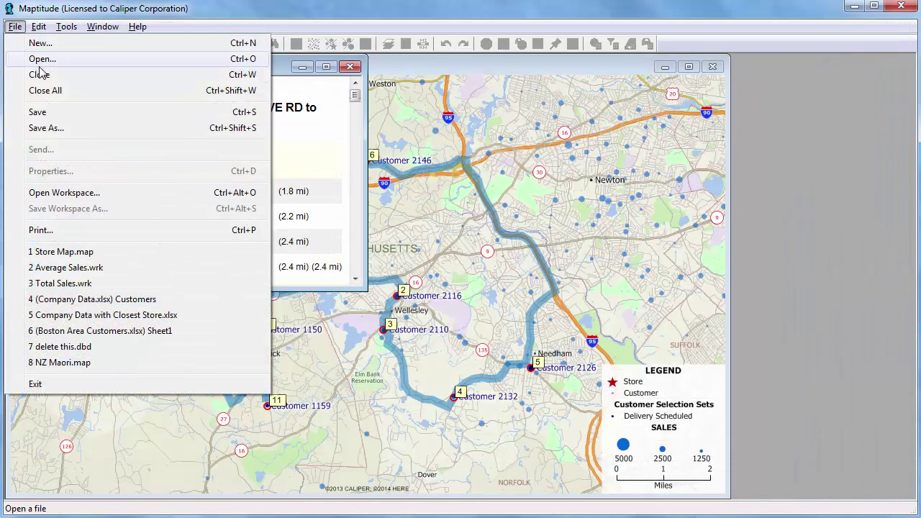
left_click(43, 89)
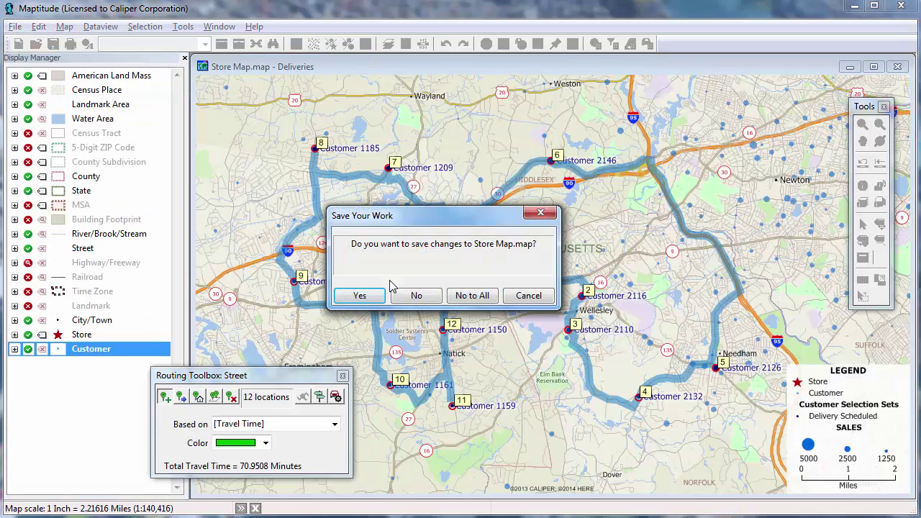
left_click(474, 297)
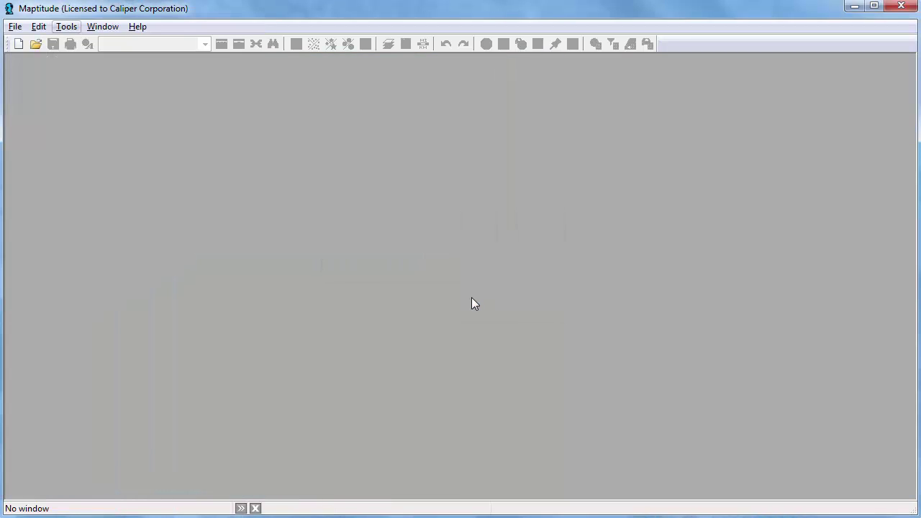
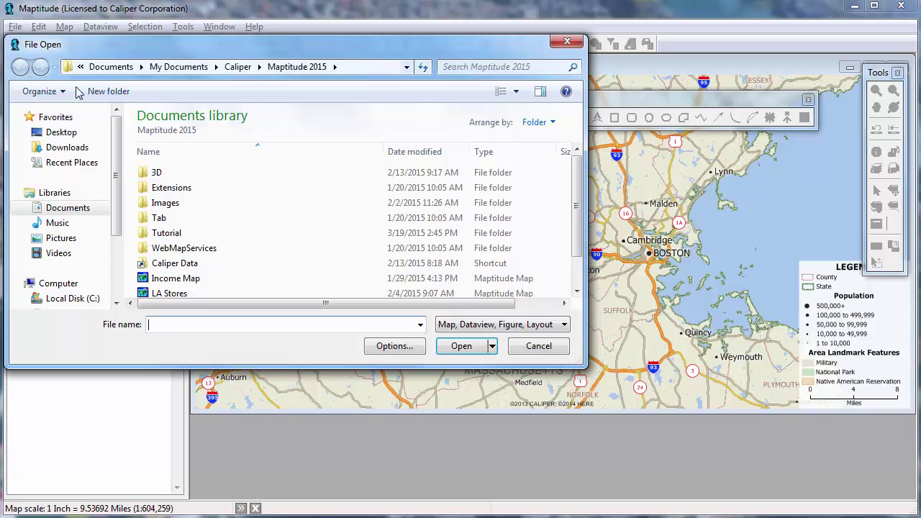
Open the Customers sheet of the Company Data Excel worksheet as a dataview with the Import option turned off.
left_click(482, 325)
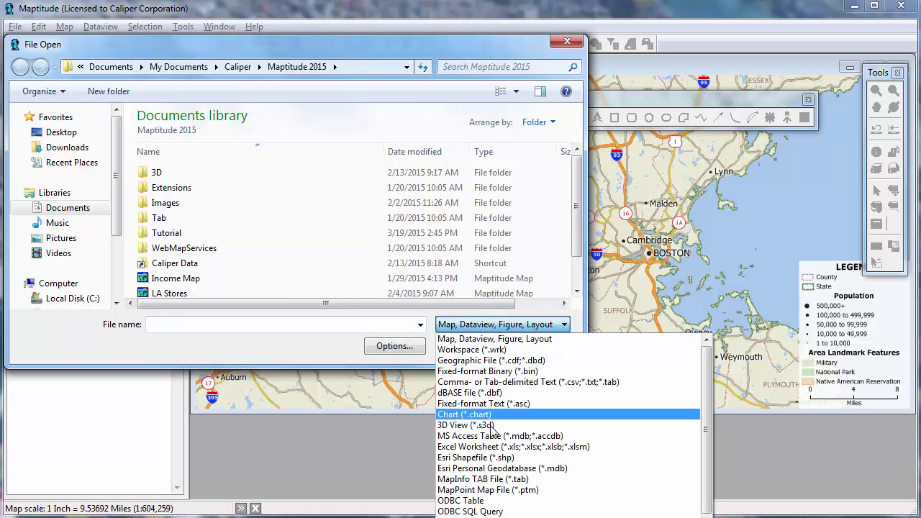
left_click(496, 447)
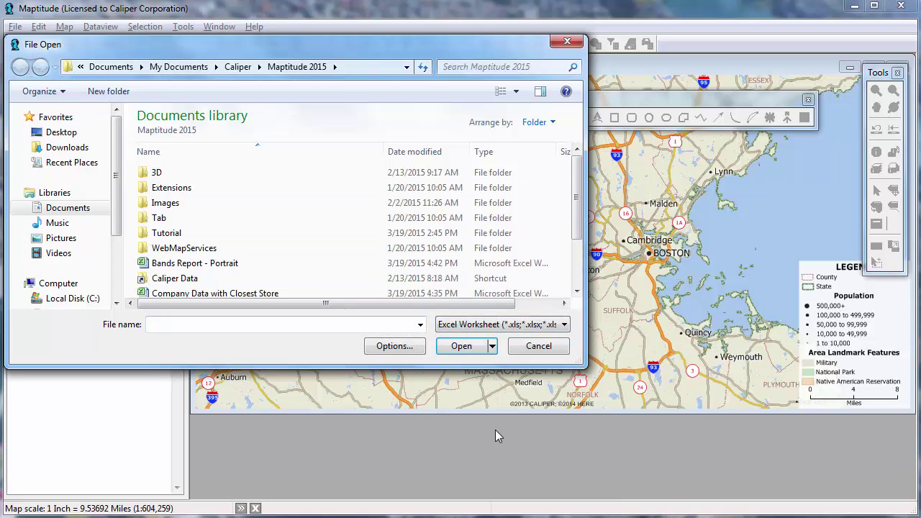
scroll(570, 278, "down", 2)
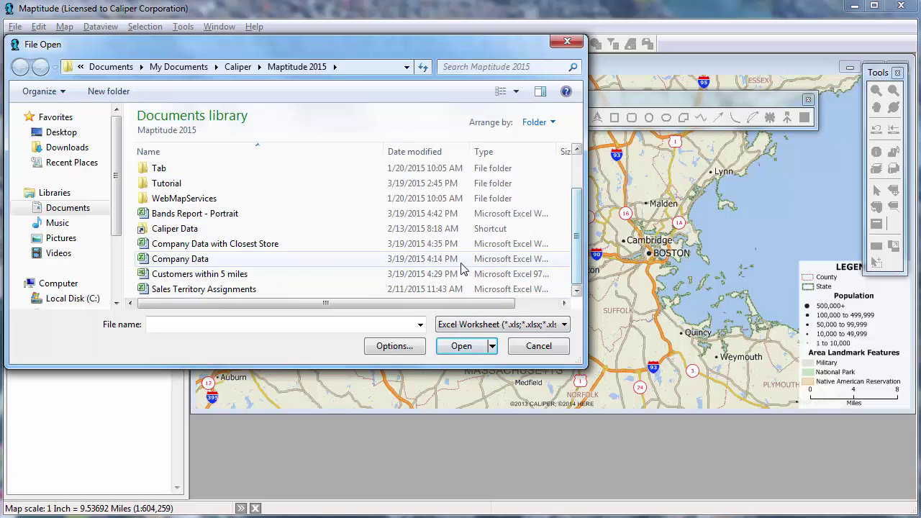
left_click(220, 263)
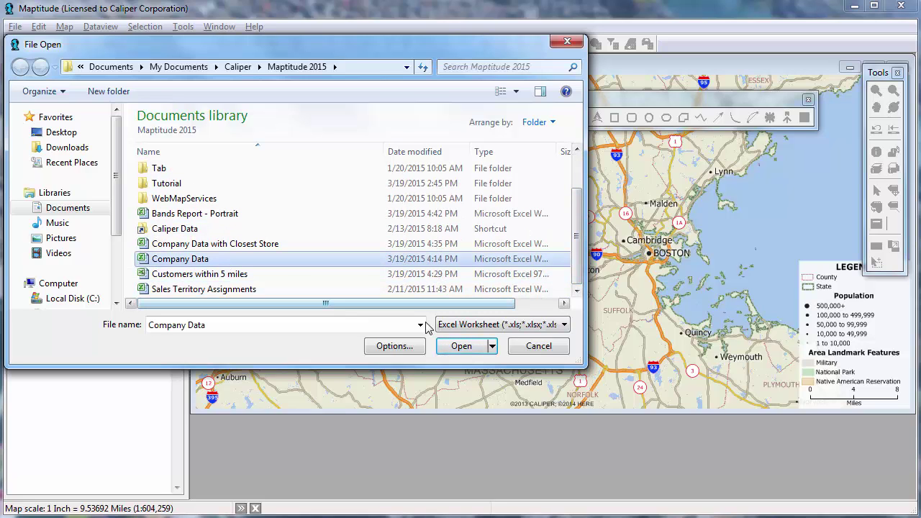
left_click(471, 347)
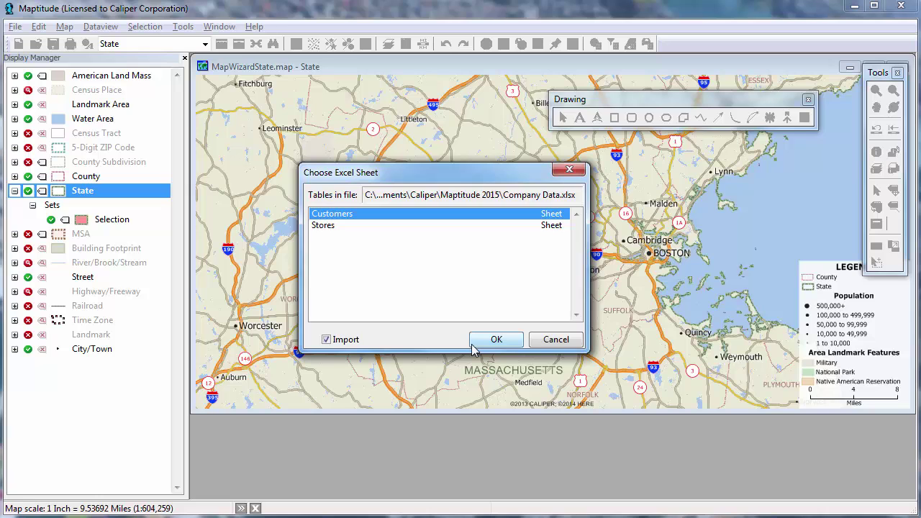
left_click(326, 340)
left_click(495, 339)
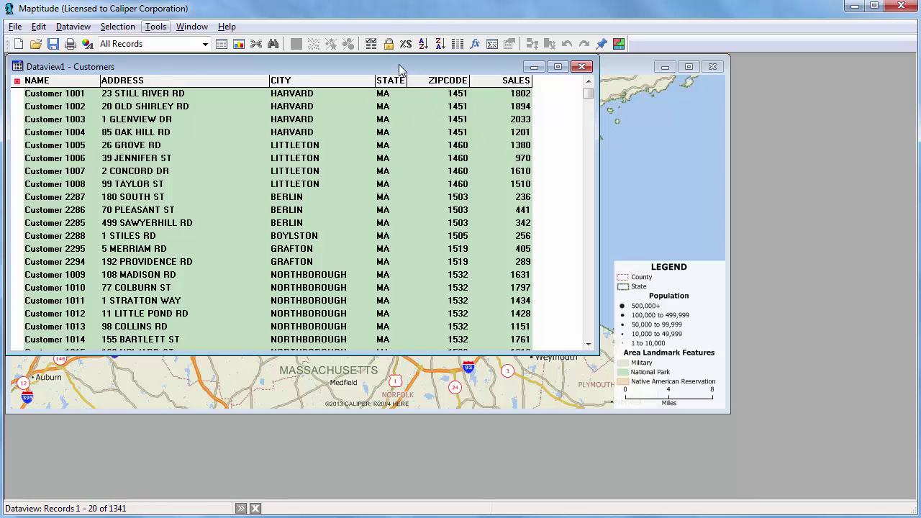
Move the Customers dataview aside, bring the MapWizardState map to the front and display its 5-Digit ZIP Code layer.
left_click_drag(400, 66, 612, 173)
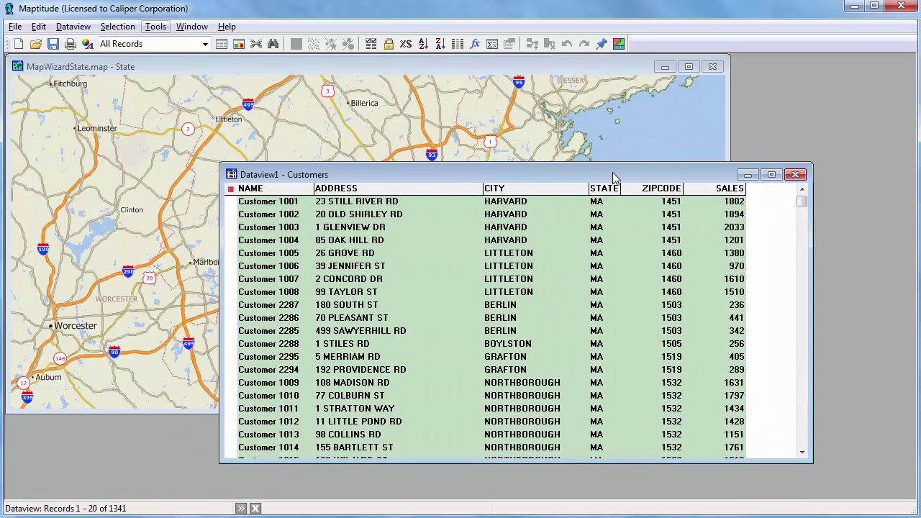
left_click(435, 64)
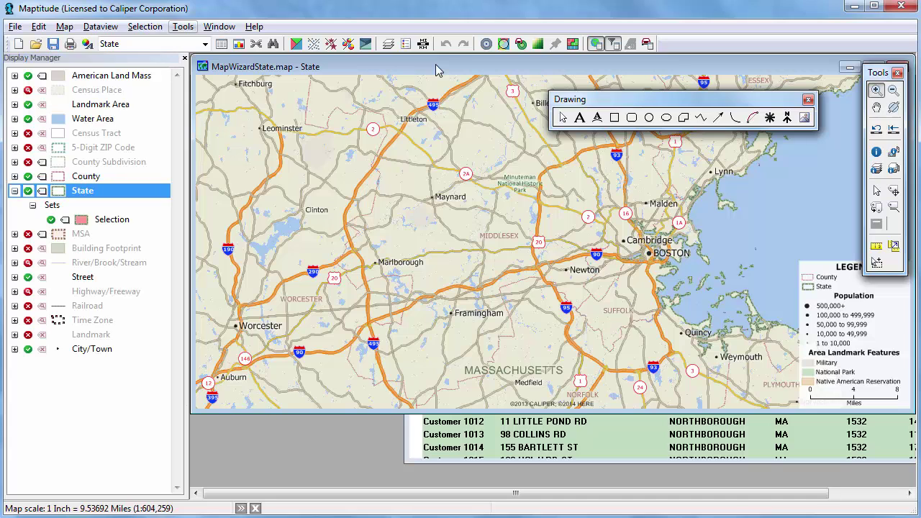
left_click(27, 148)
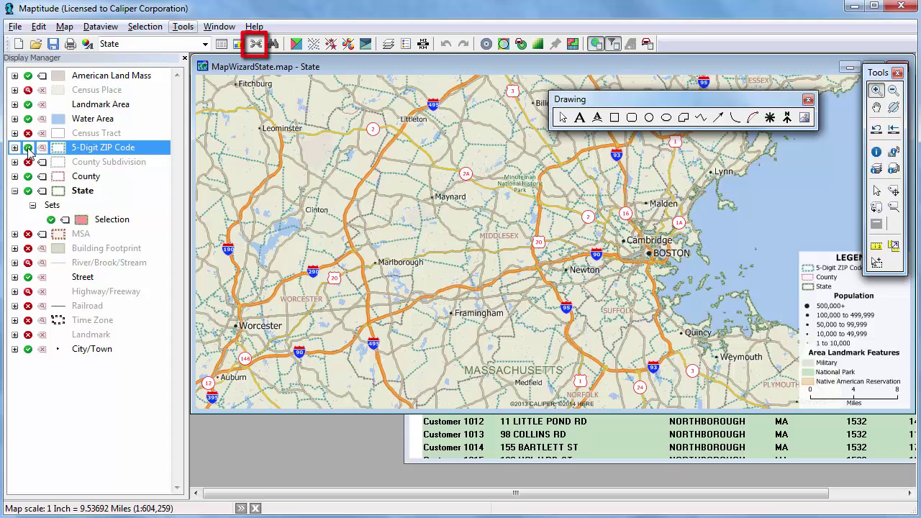
Join the 5-Digit ZIP Code layer's ZIP field to the Customers table's ZIPCODE field, aggregating records in the right side of the join.
left_click(256, 44)
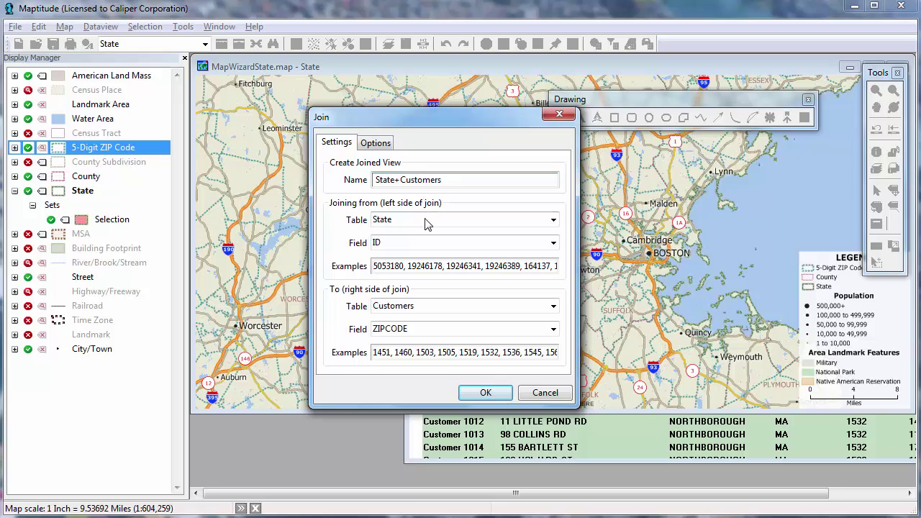
left_click(426, 221)
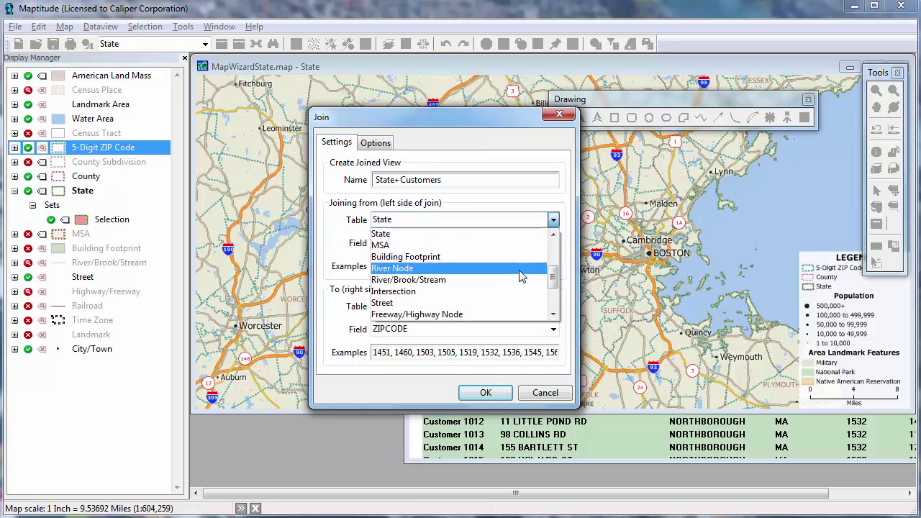
left_click(553, 259)
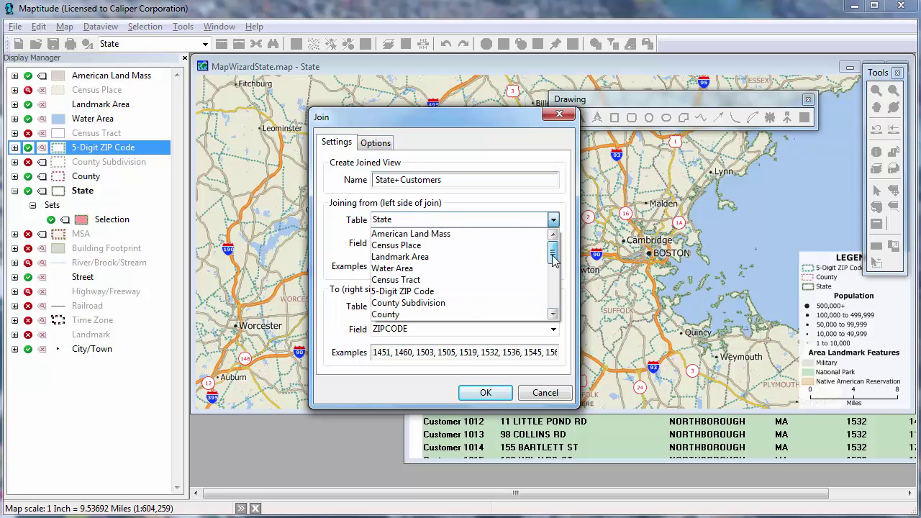
left_click(503, 291)
left_click(420, 249)
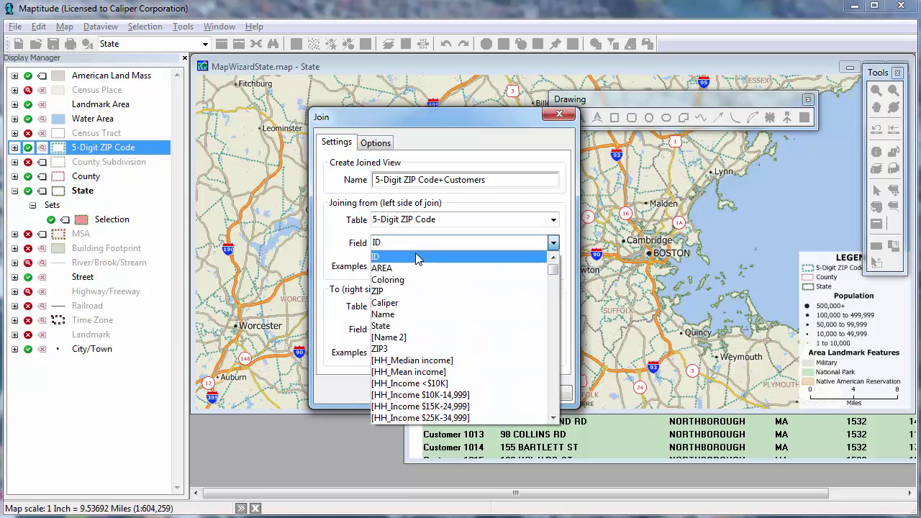
left_click(420, 293)
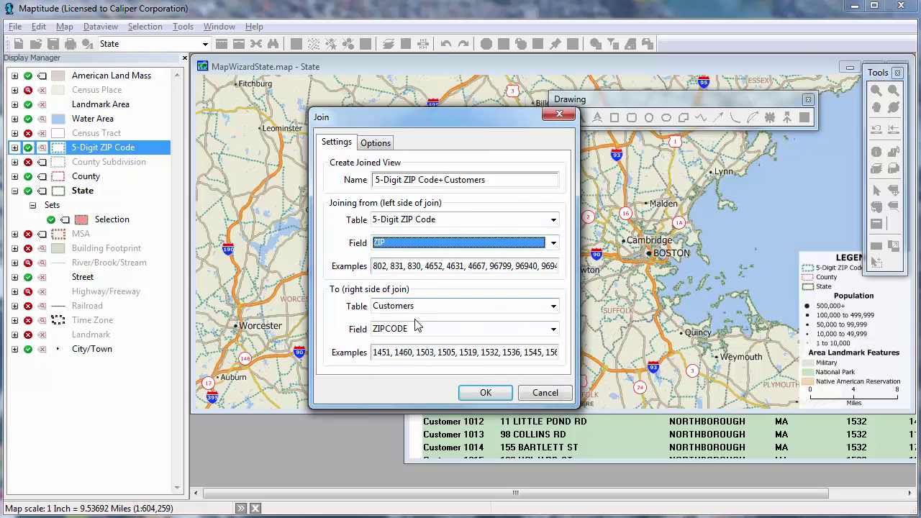
left_click(486, 395)
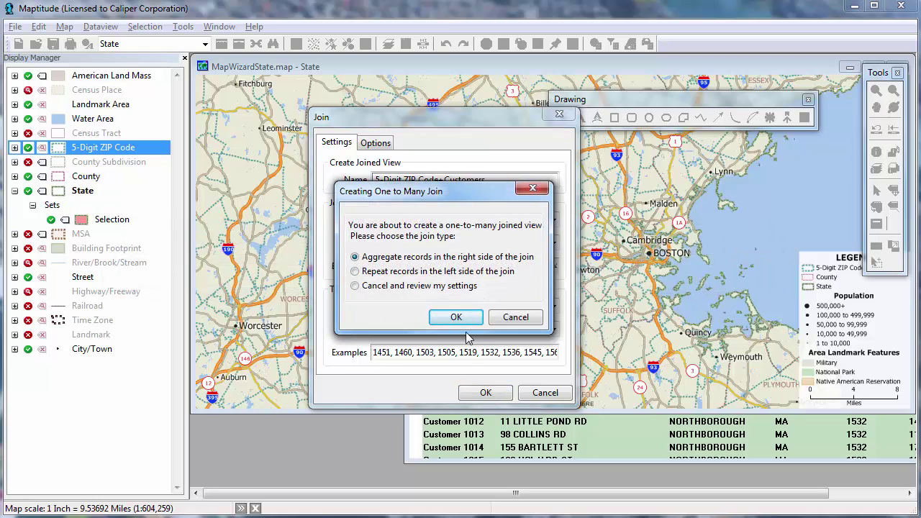
left_click(464, 323)
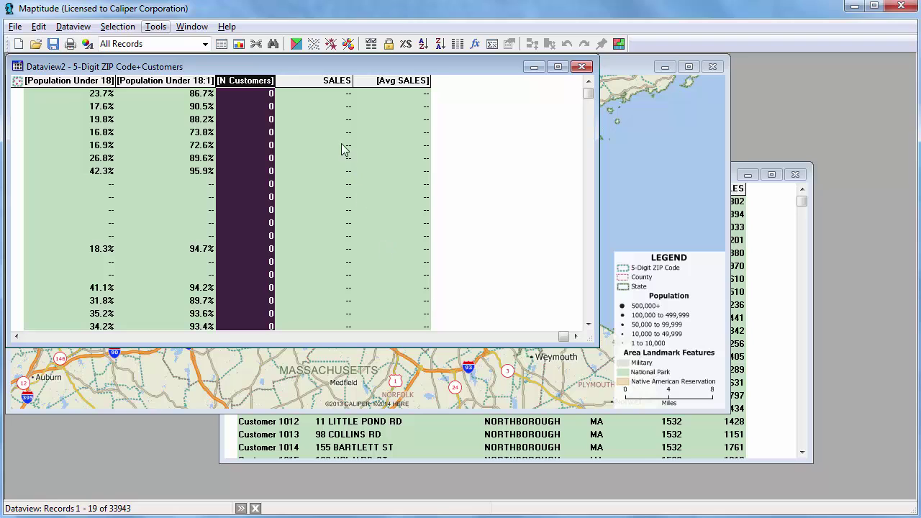
Sort the joined dataview by SALES in descending order and view the ZIP Codes and place names of the leading records.
left_click(342, 120)
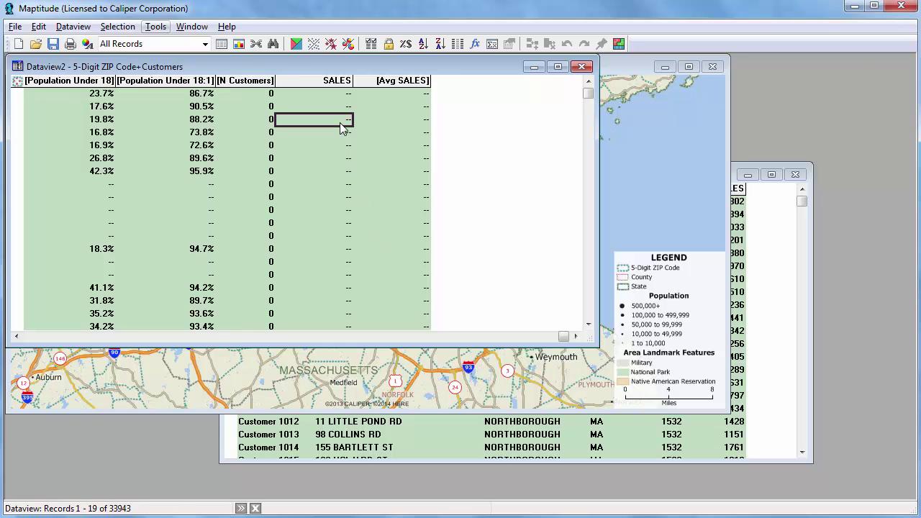
left_click(444, 45)
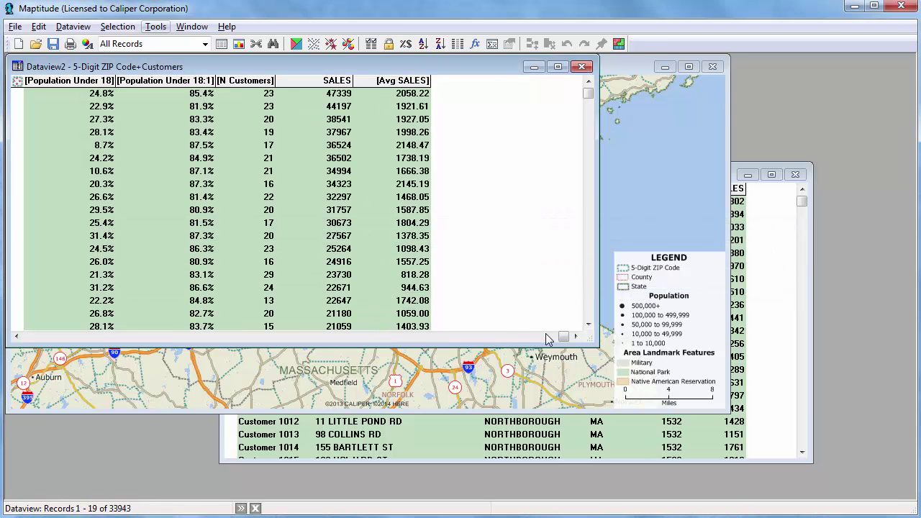
left_click_drag(564, 338, 20, 344)
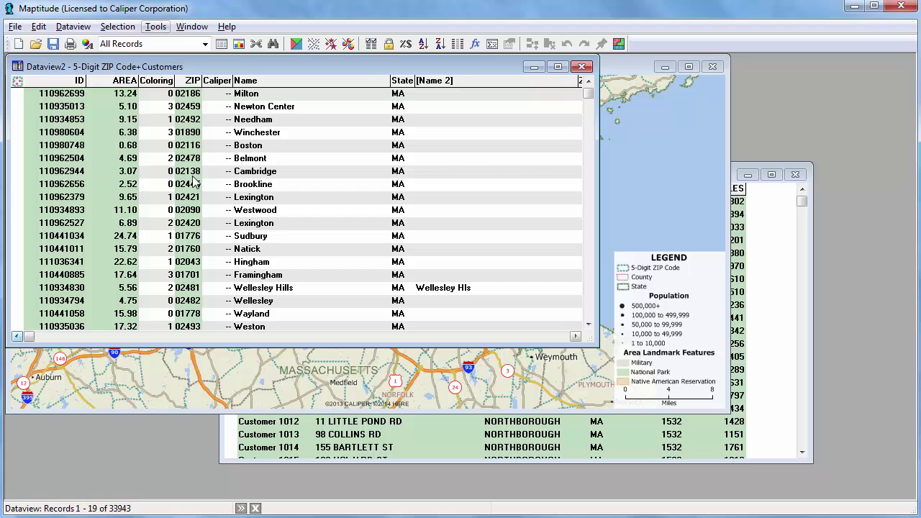
Return to the state map, make 5-Digit ZIP Code the working layer and start a color theme on the Avg SALES field.
left_click(608, 70)
left_click(205, 44)
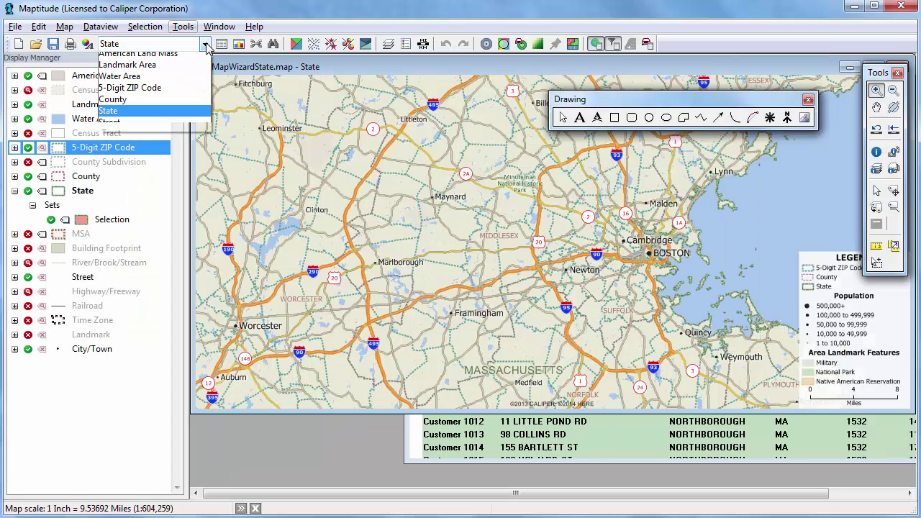
left_click(189, 92)
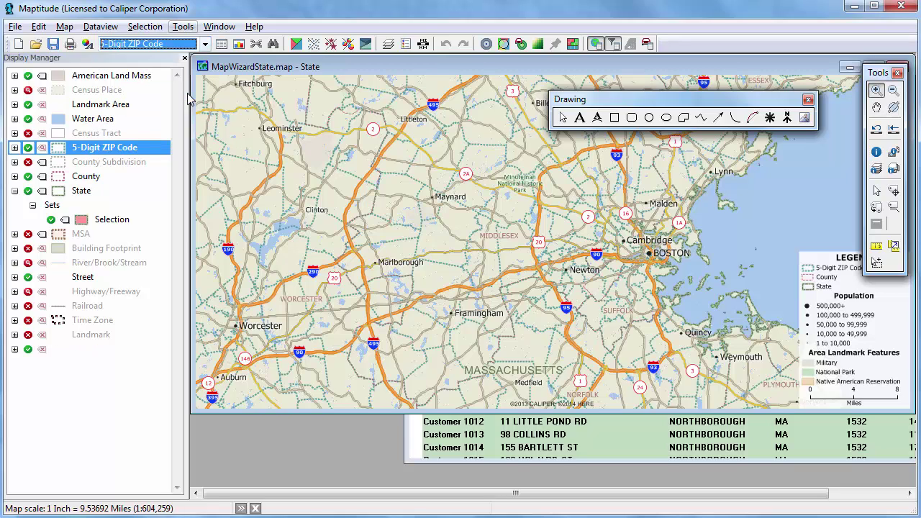
left_click(296, 43)
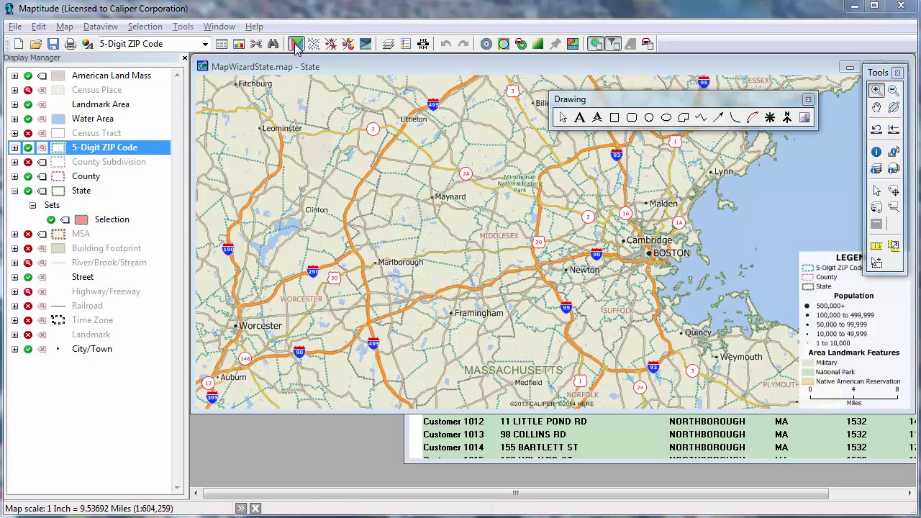
left_click(421, 167)
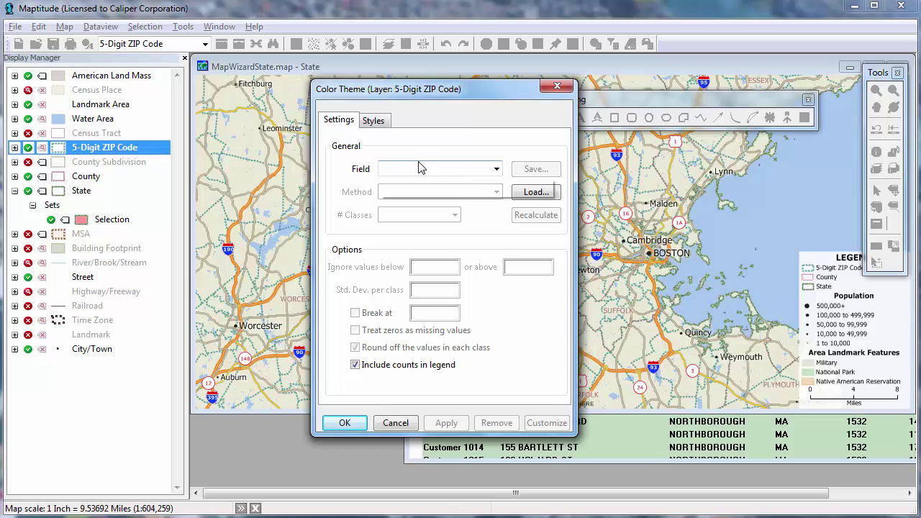
left_click_drag(546, 193, 554, 400)
left_click(507, 390)
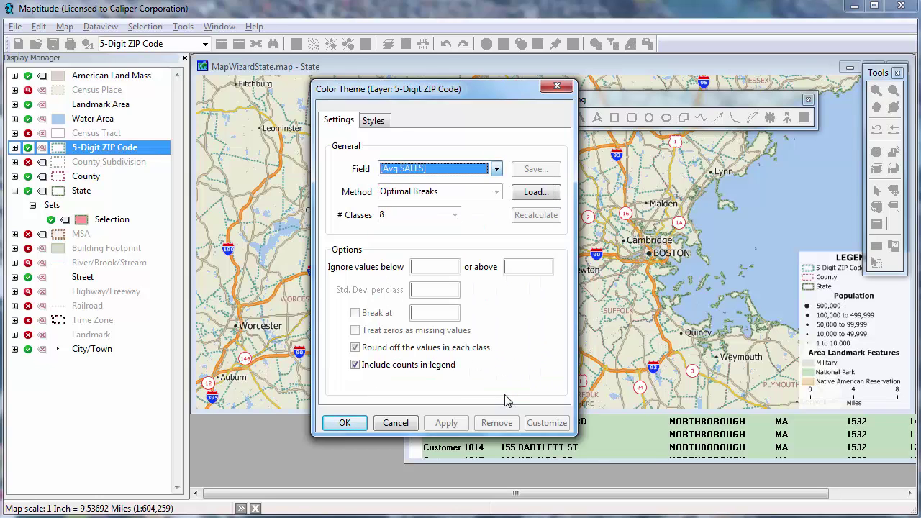
Choose the pale yellow to red color set for the Avg SALES theme and apply the theme to the map.
left_click(376, 122)
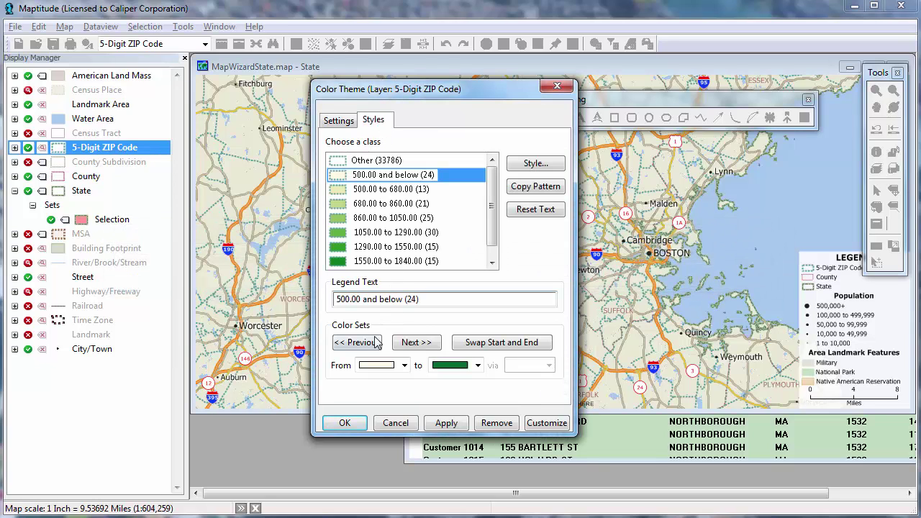
left_click(408, 347)
left_click(409, 348)
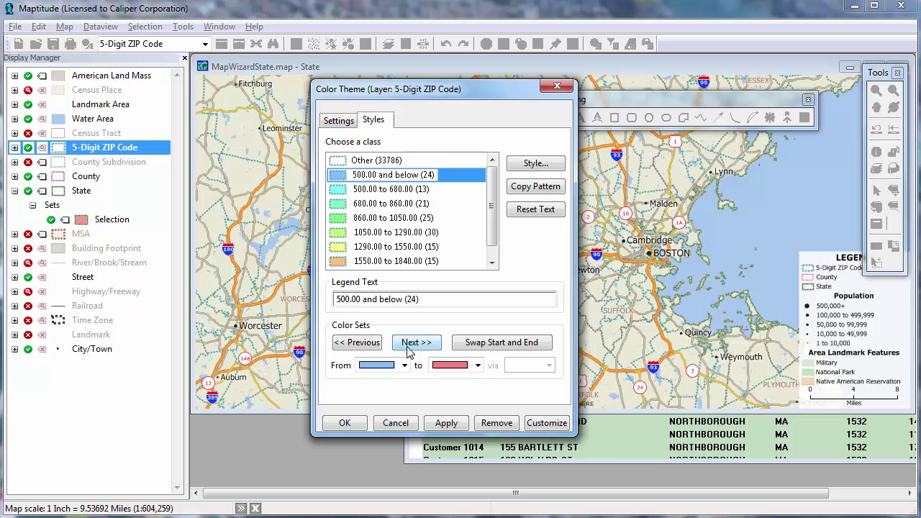
left_click(409, 348)
left_click(409, 348)
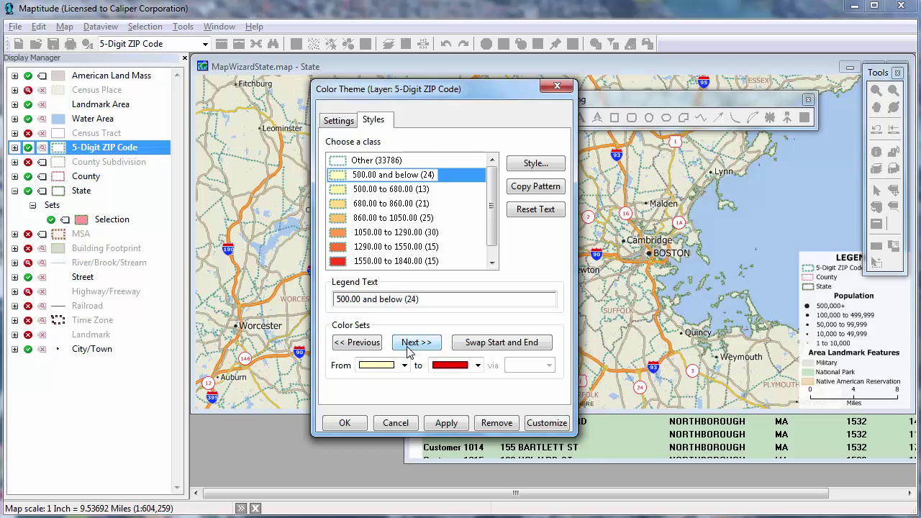
left_click(345, 422)
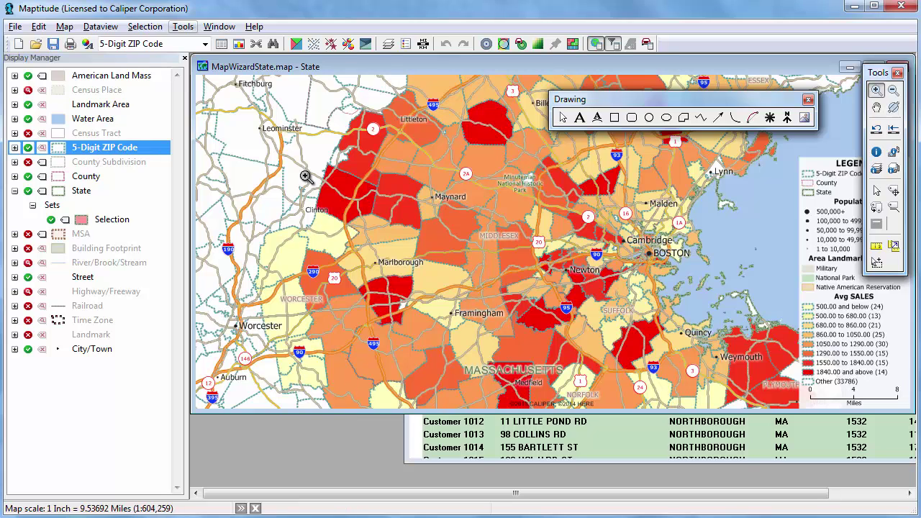
Zoom to the ZIP Codes around Bolton and label the 5-Digit ZIP Code layer with the SALES and Avg SALES fields.
left_click_drag(313, 137, 446, 228)
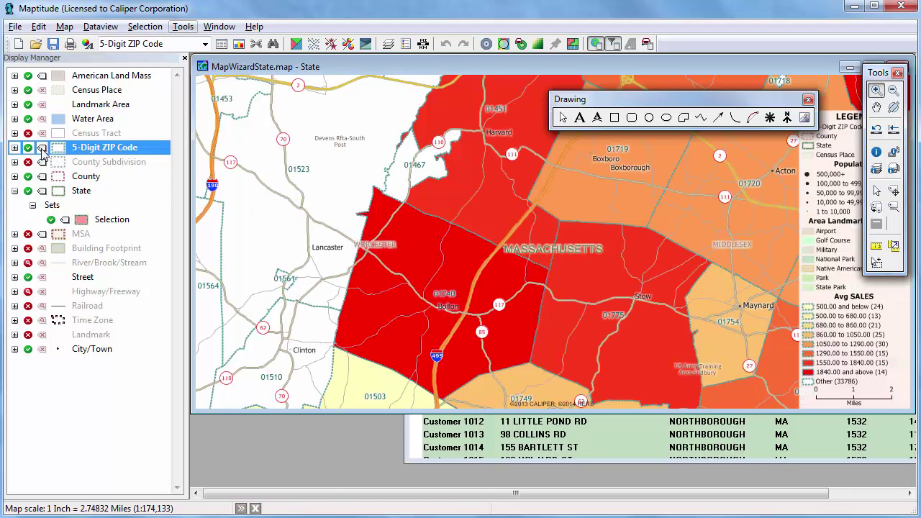
left_click(41, 148)
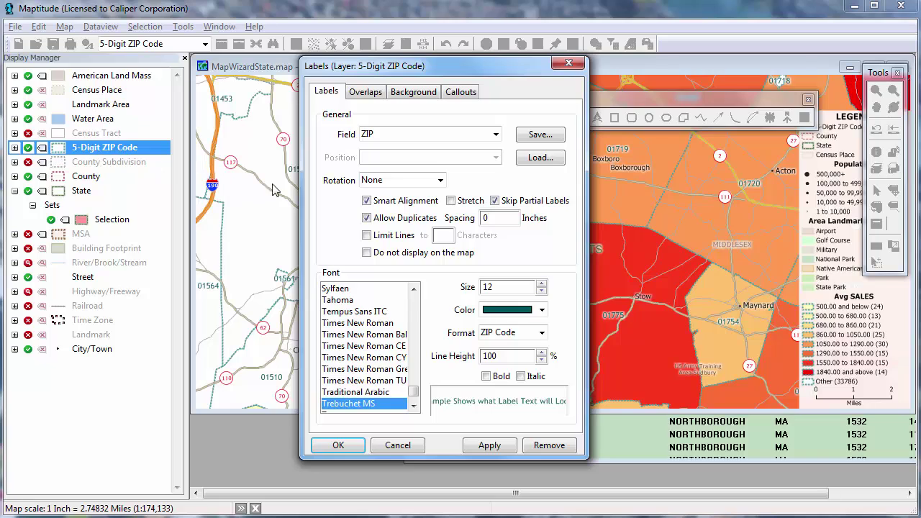
left_click(428, 134)
left_click_drag(529, 166, 529, 410)
left_click(489, 399)
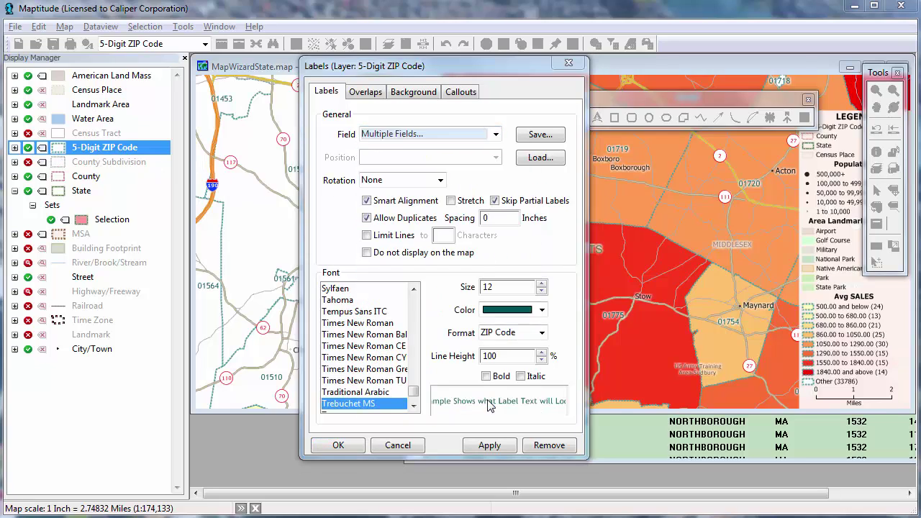
left_click_drag(396, 176, 415, 324)
left_click(279, 309)
left_click(279, 322, "shift")
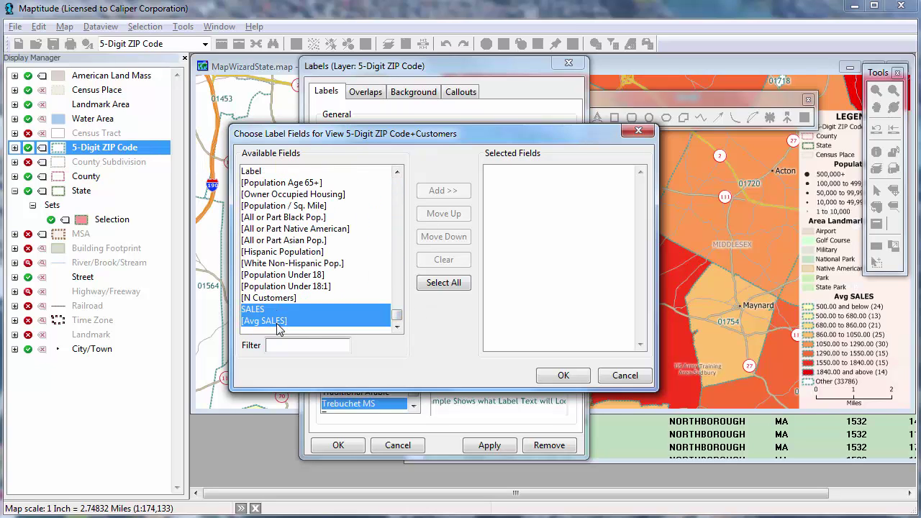
left_click(443, 190)
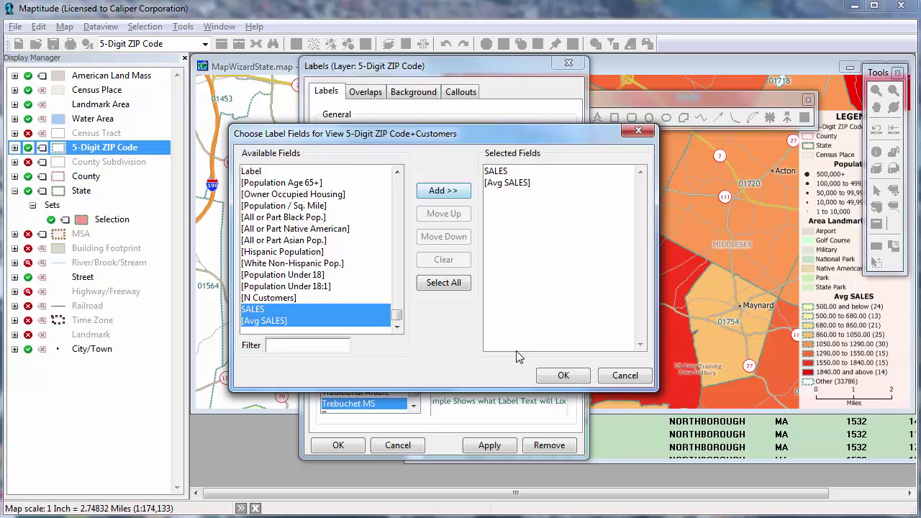
left_click(563, 376)
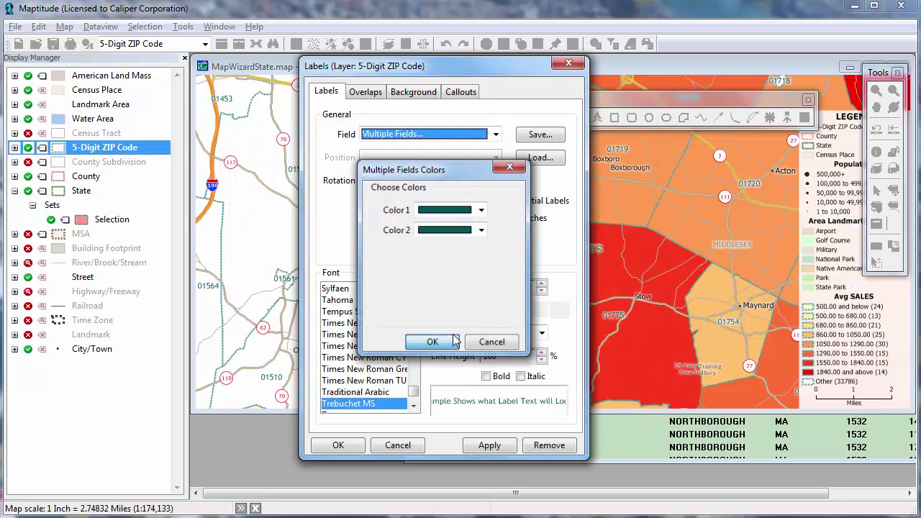
left_click(433, 341)
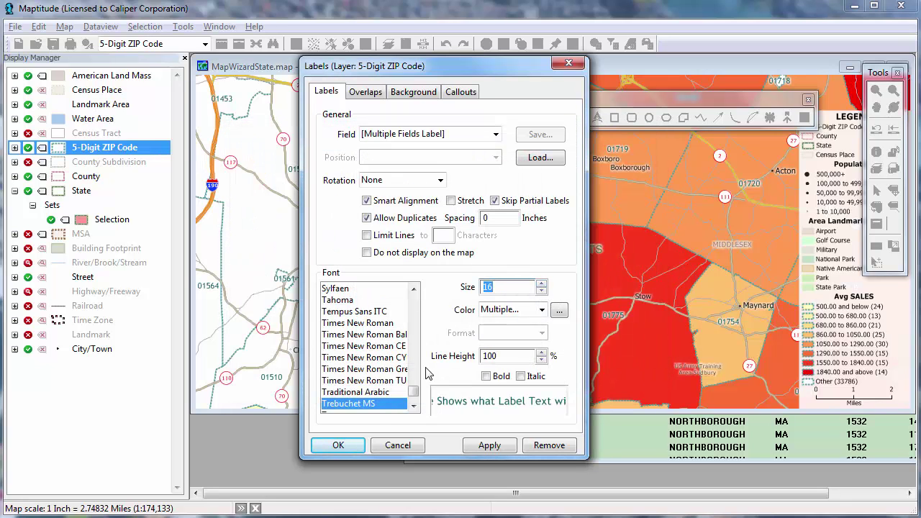
left_click(342, 443)
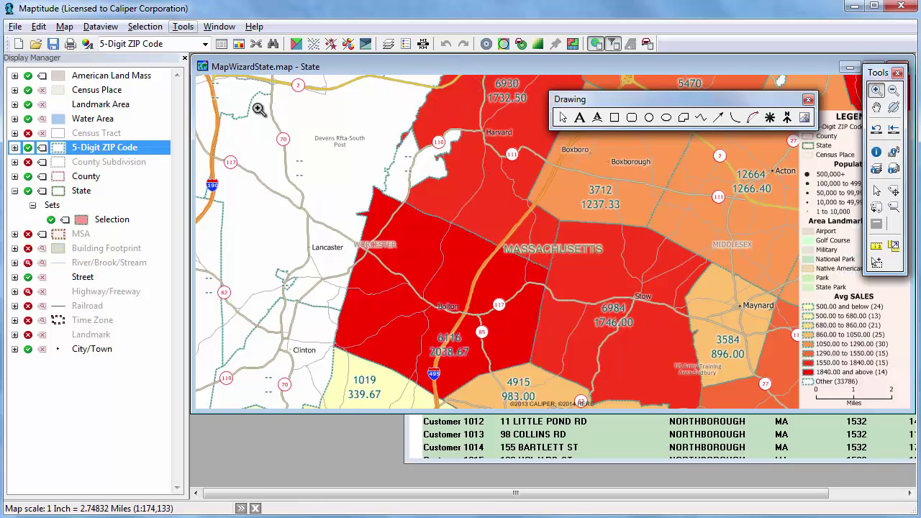
Save the workspace as Average Sales in the Maptitude 2015 folder and close all open windows.
left_click(15, 27)
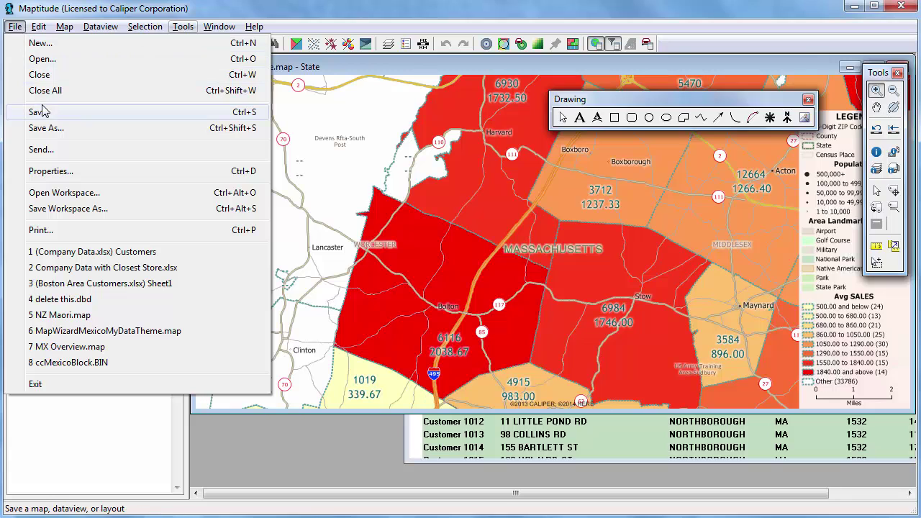
left_click(67, 208)
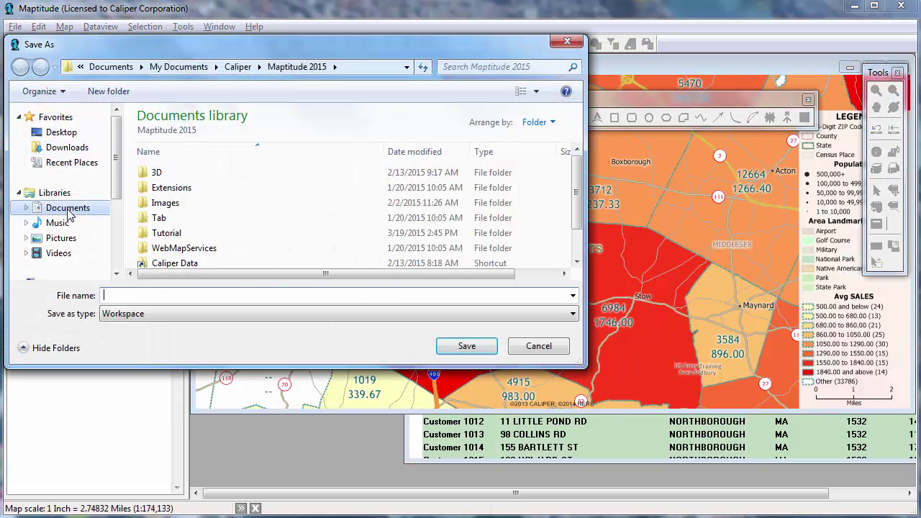
type("Average Sales")
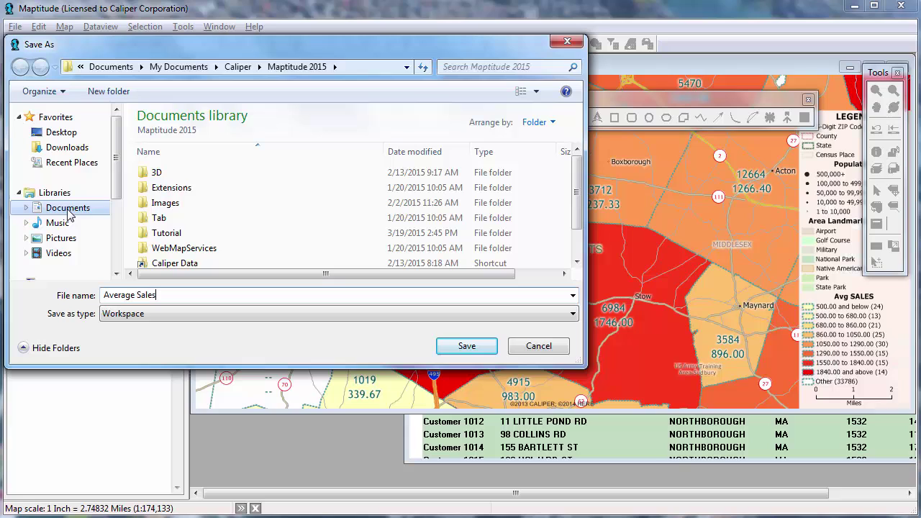
left_click(466, 346)
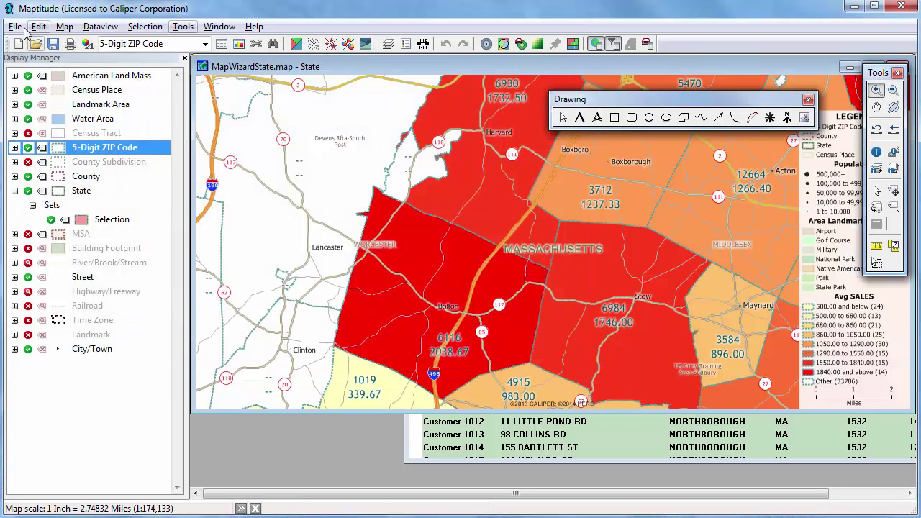
left_click(20, 26)
left_click(44, 91)
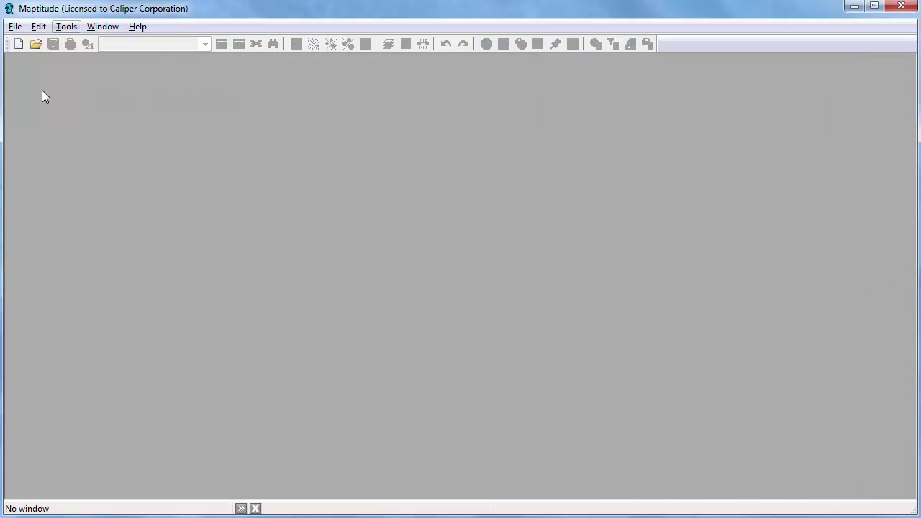
Switch to the Company Data workbook in Excel and set the SALES value of Customer 1001 on the Customers sheet to 400.
key("alt+Tab")
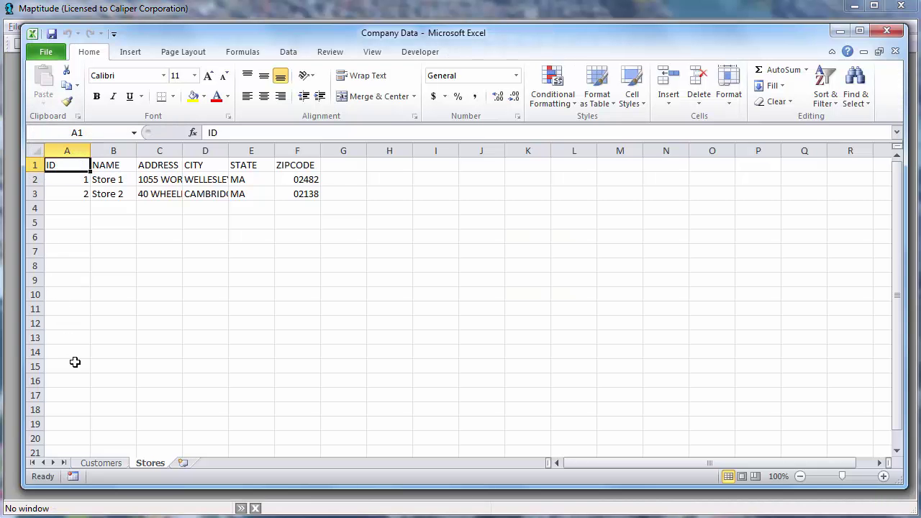
left_click(100, 464)
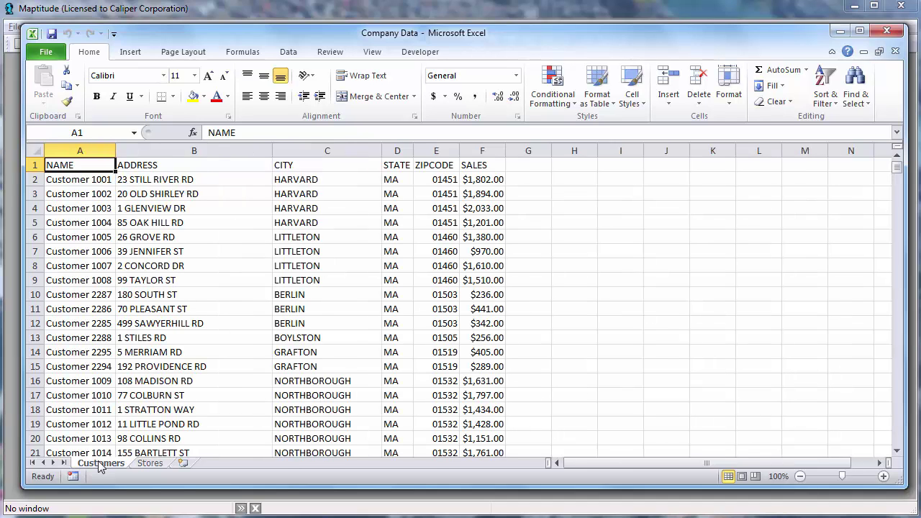
left_click(473, 180)
type("400")
key("Return")
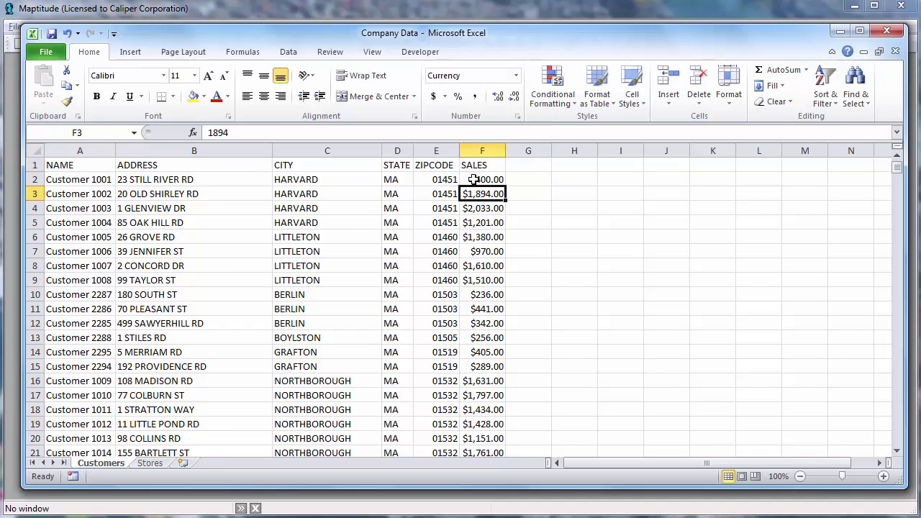
Set the SALES values of Customers 1002 and 1003 to 500 and of Customer 1004 to 600, and save the workbook.
type("500")
key("Return")
type("500")
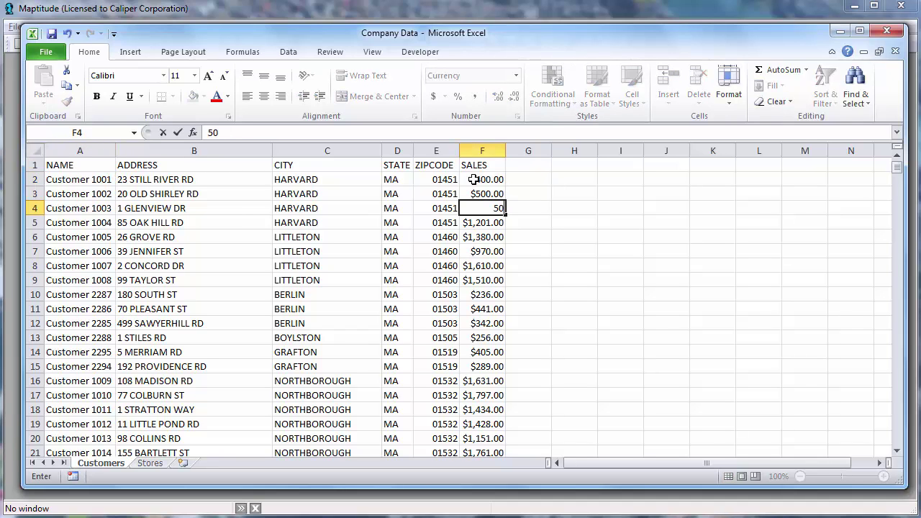
key("Return")
type("600")
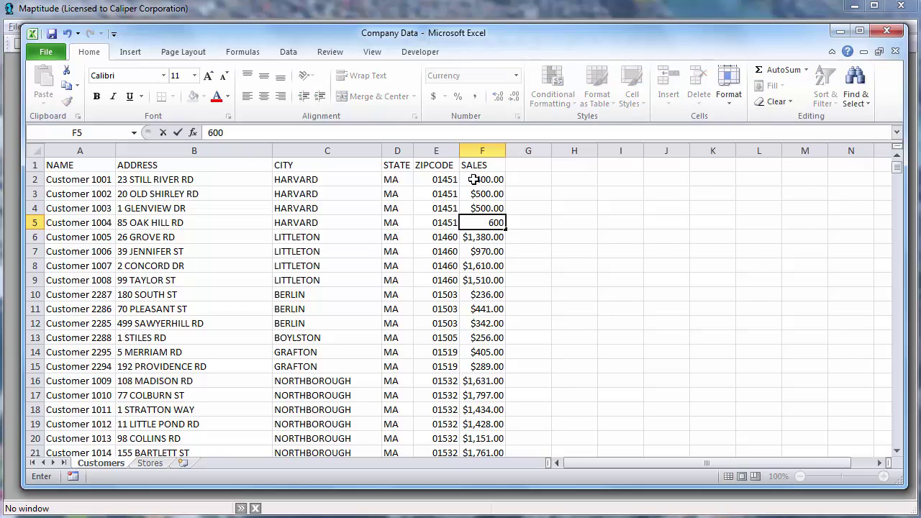
key("Return")
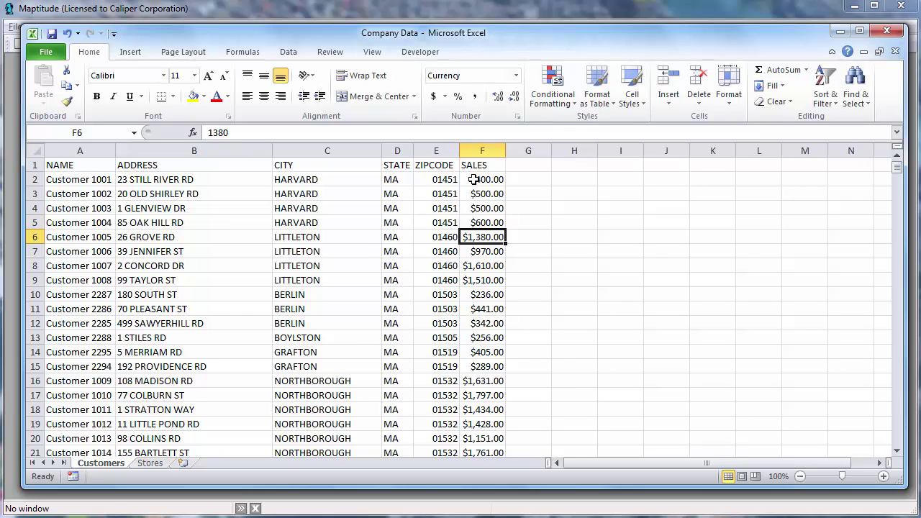
left_click(53, 34)
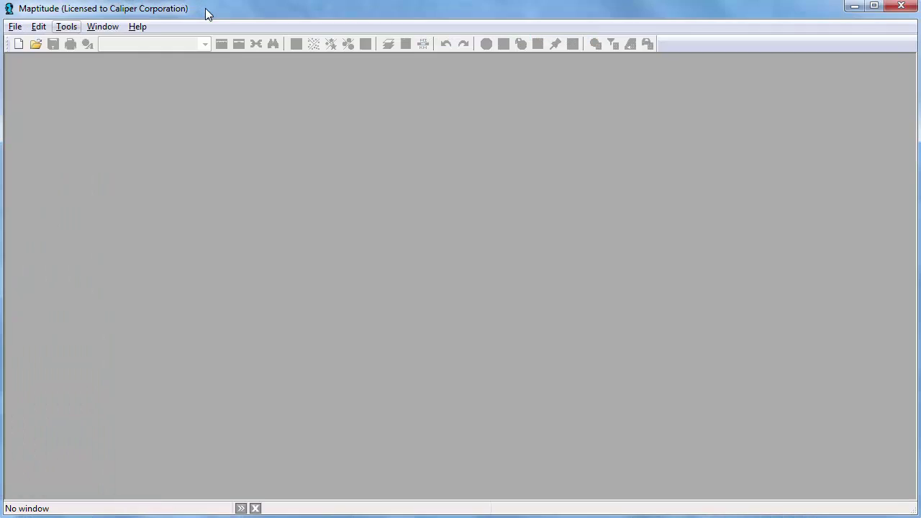
Switch to Maptitude, reopen the Average Sales.wrk workspace and refresh the map with the edited Excel data.
left_click(15, 27)
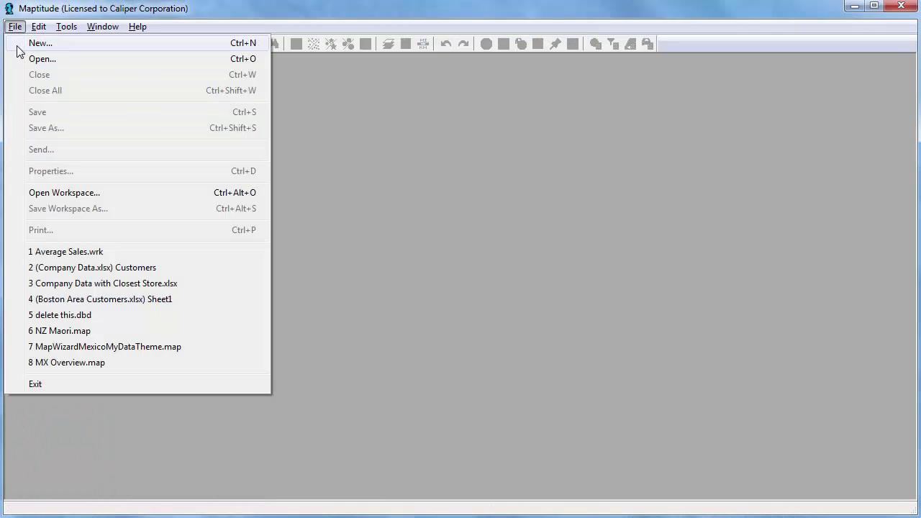
left_click(69, 253)
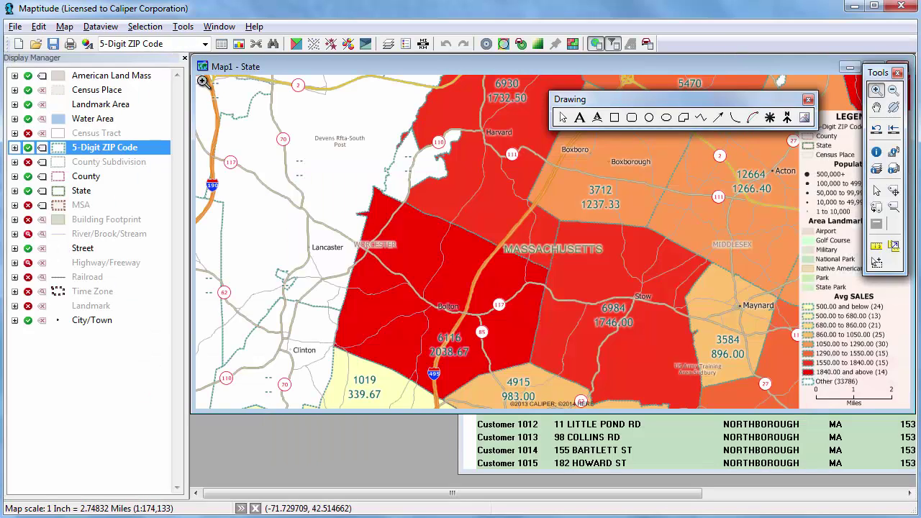
left_click(214, 27)
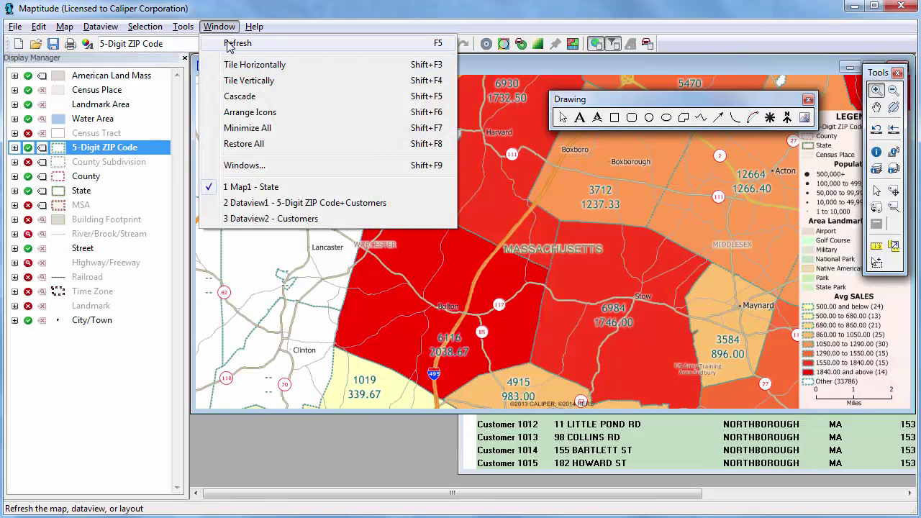
left_click(227, 42)
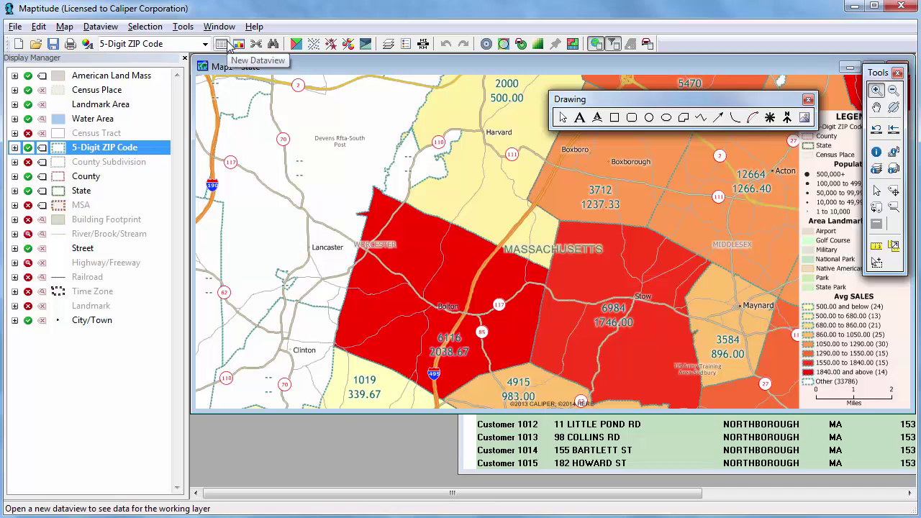